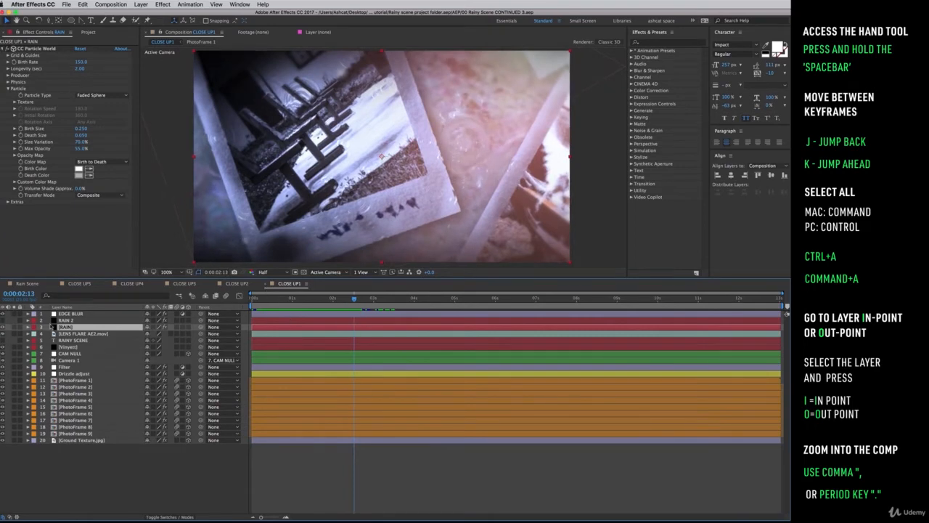
Set the CC Particle World birth rate of CLOSE UP1's RAIN layer to 400 and scrub the timeline to preview the rain
click(67, 327)
click(81, 62)
text(400)
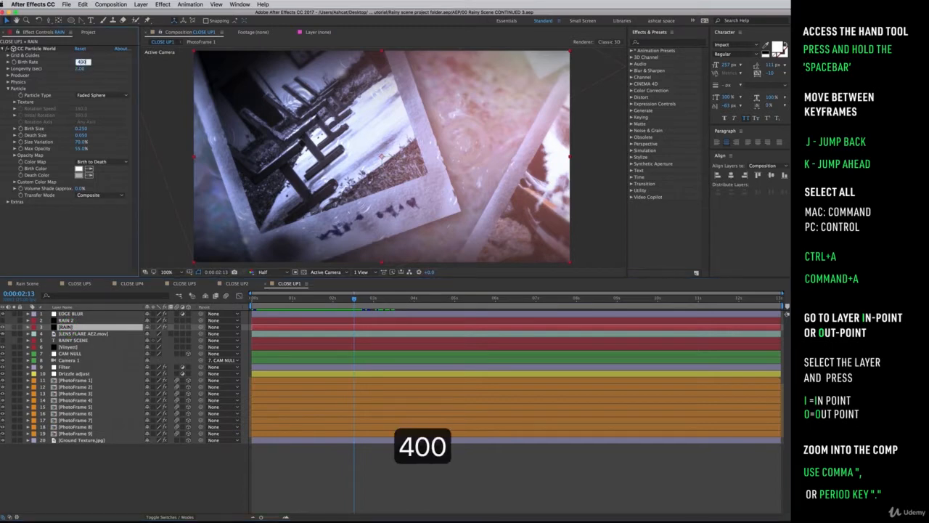
click(153, 487)
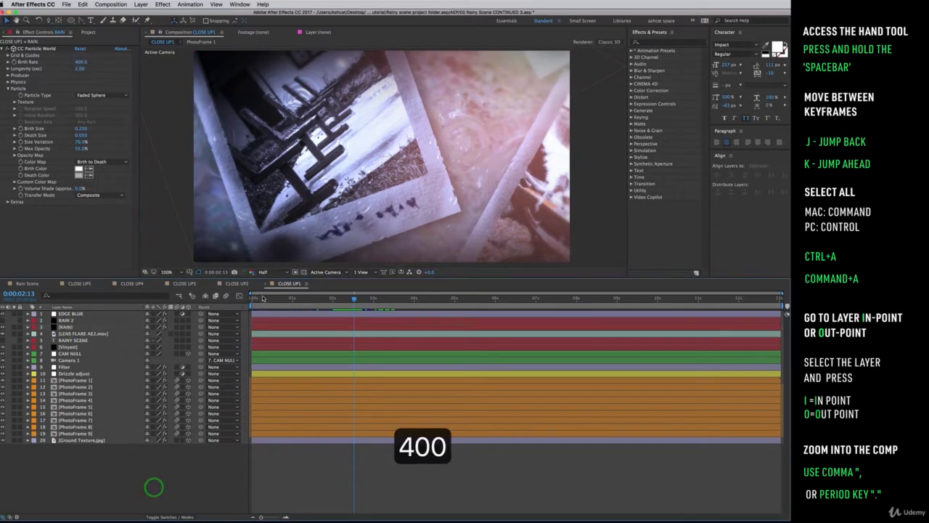
click(281, 300)
drag(281, 300, 349, 310)
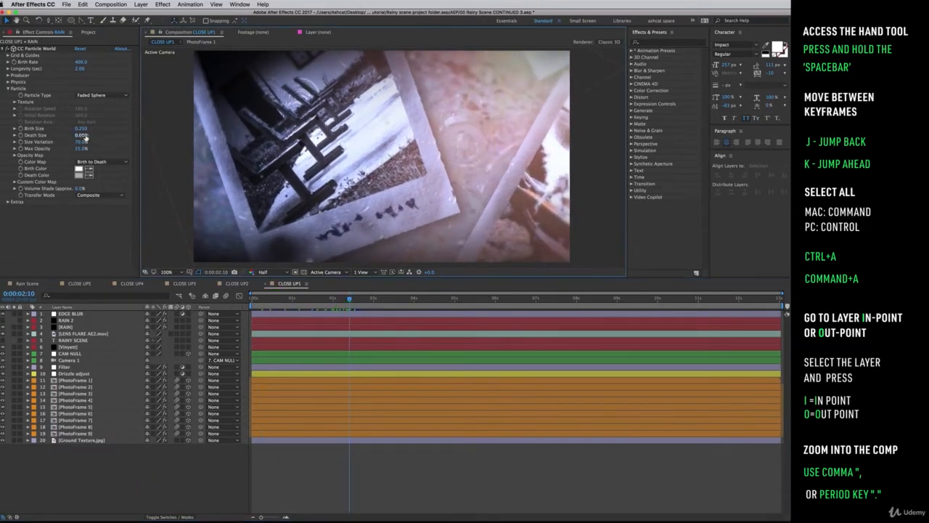
Set the RAIN layer's particle death size to 0.25 in CLOSE UP1 and preview the rain across the timeline
click(81, 135)
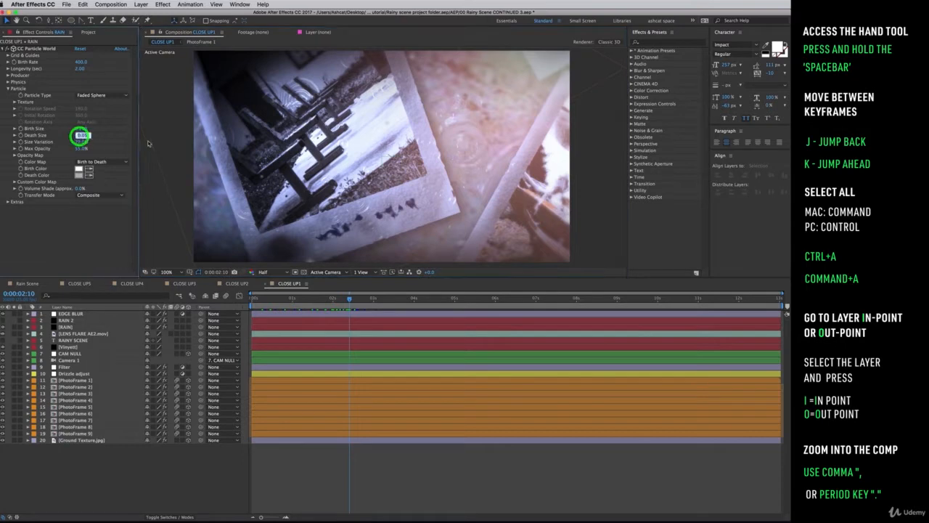
text(.25)
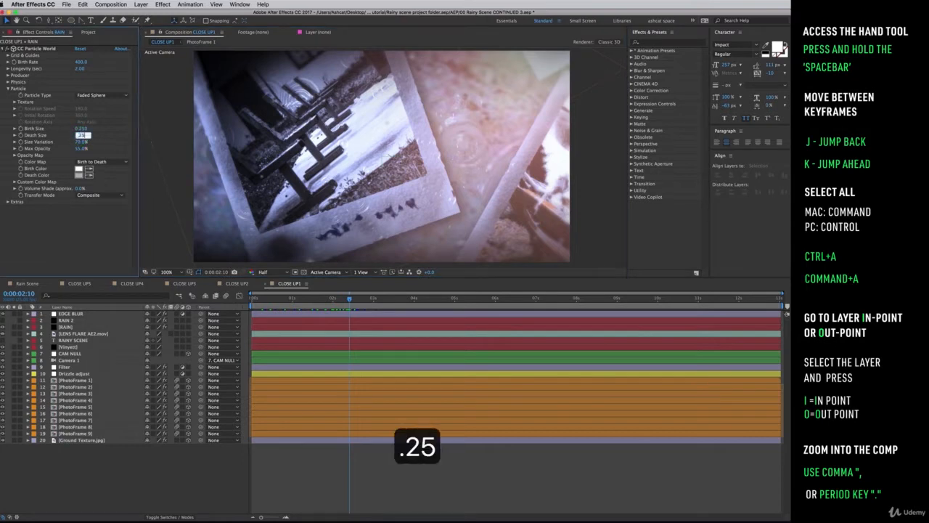
click(201, 470)
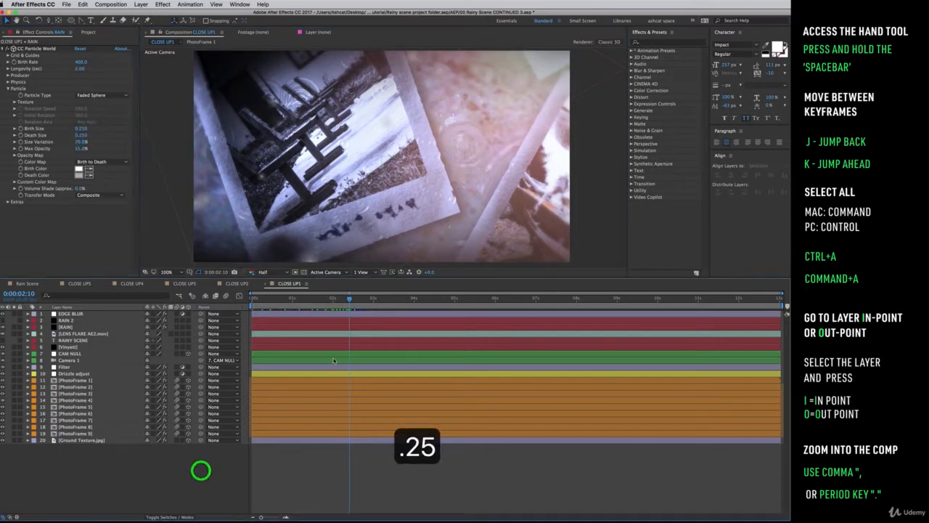
drag(347, 298, 323, 300)
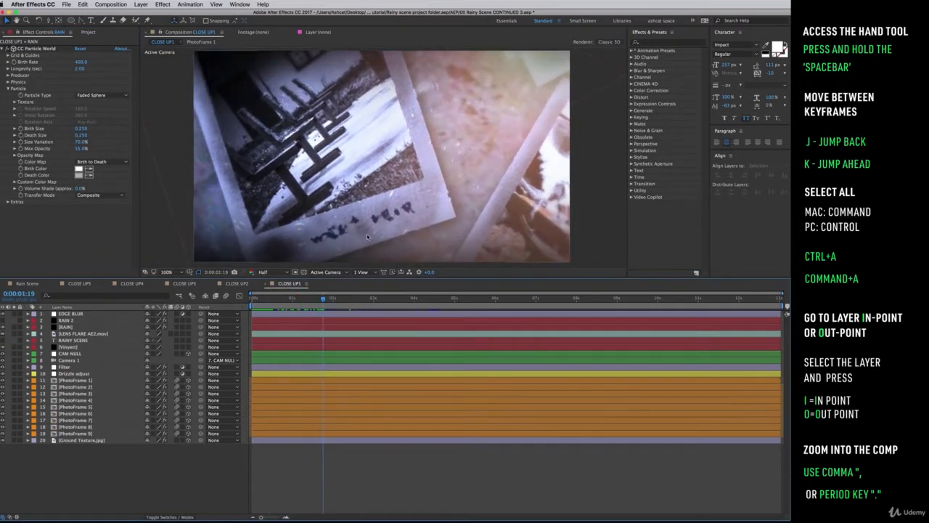
drag(254, 302, 368, 300)
Open the CLOSE UP2 composition and turn on the visibility of its RAIN layer
click(240, 284)
click(264, 301)
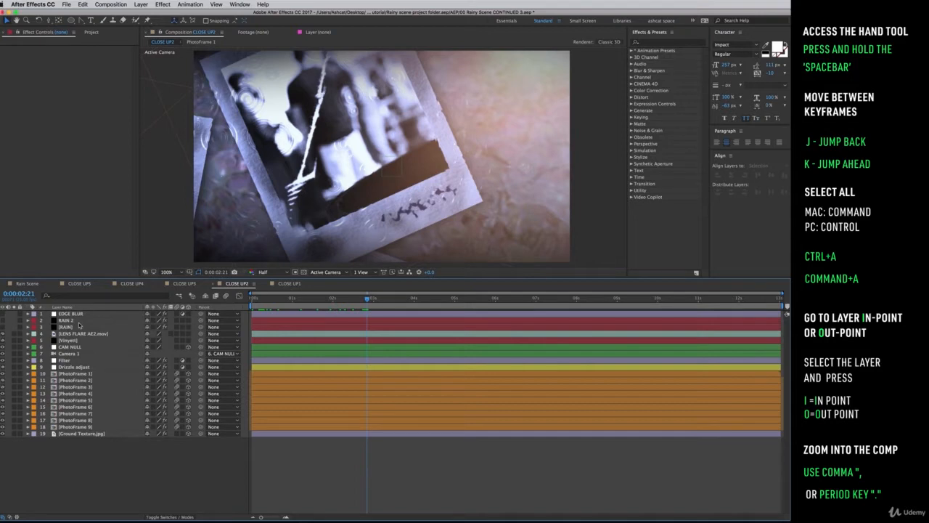
click(67, 327)
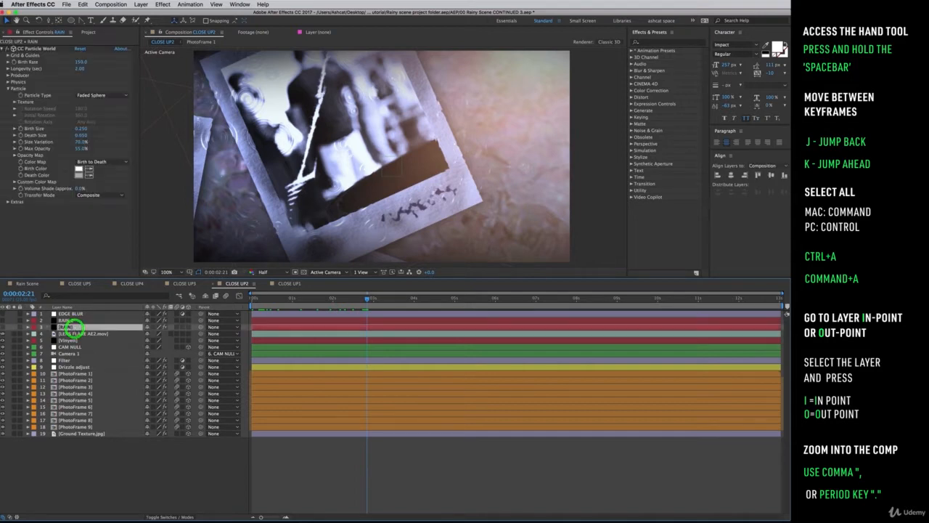
click(3, 326)
click(77, 328)
click(65, 329)
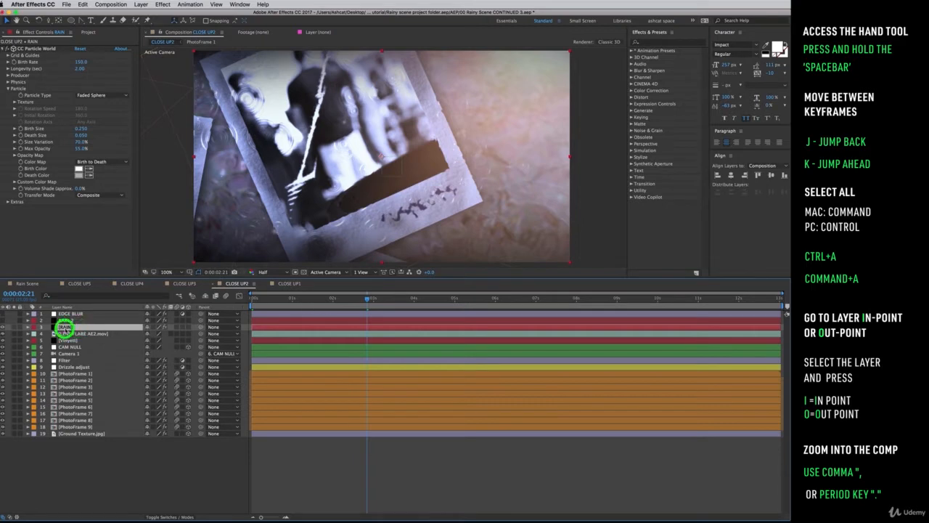
Set the RAIN layer's particle birth rate to 400 and death size to 0.25 in CLOSE UP2
click(79, 62)
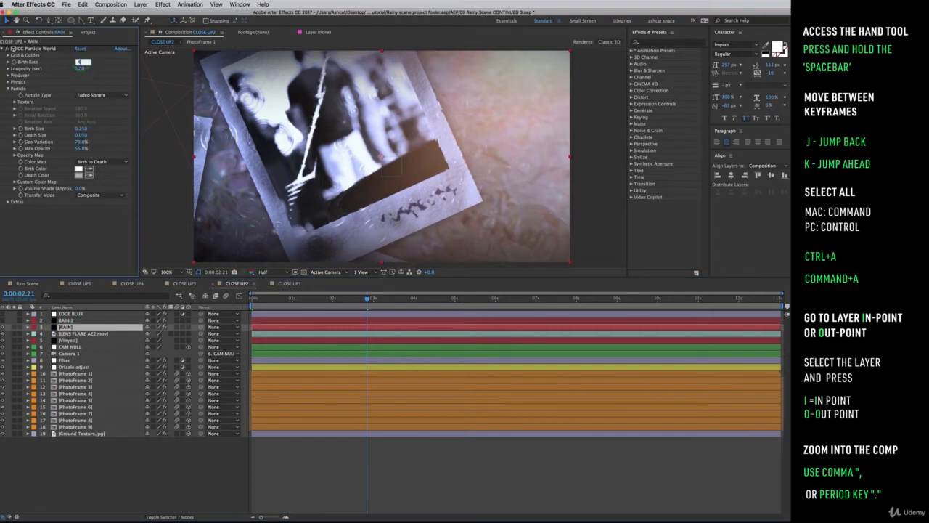
text(400)
key(Return)
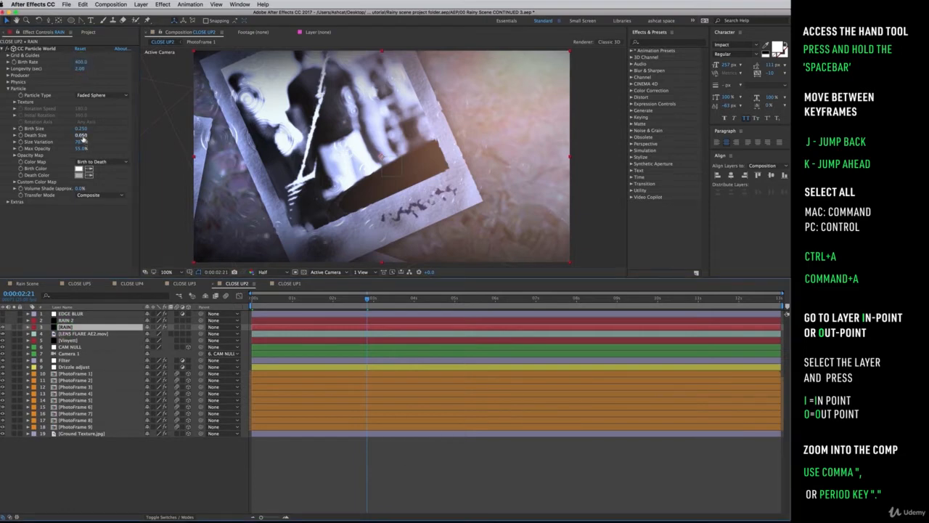
click(82, 136)
text(.25)
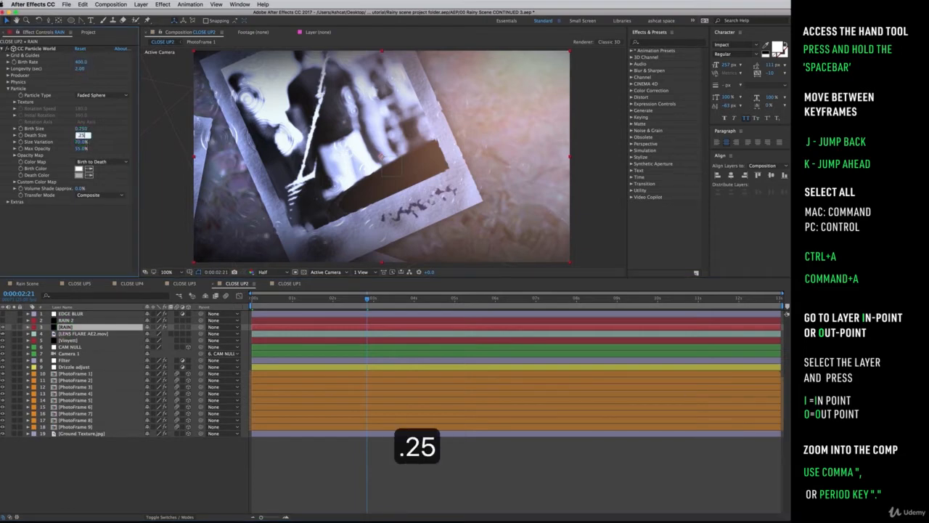
click(143, 458)
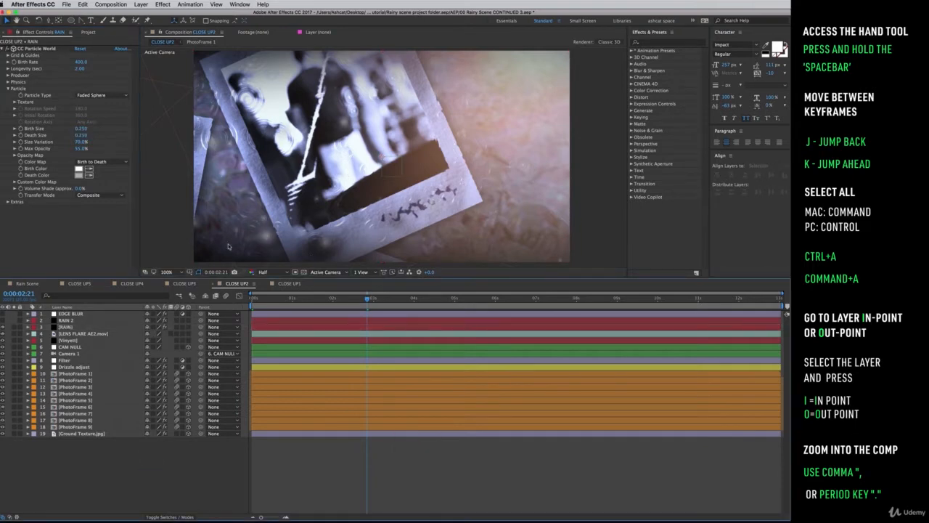
Open the CLOSE UP3 composition and make its RAIN layer visible
click(185, 284)
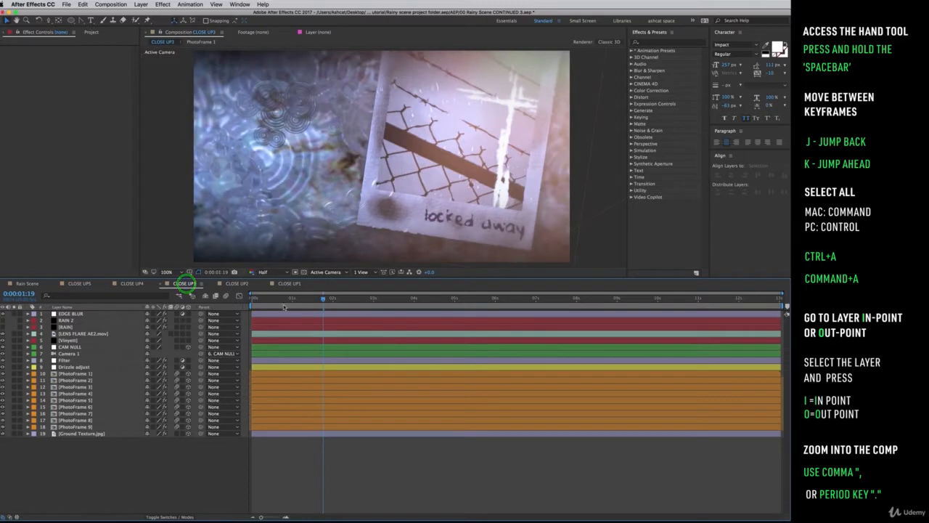
click(64, 327)
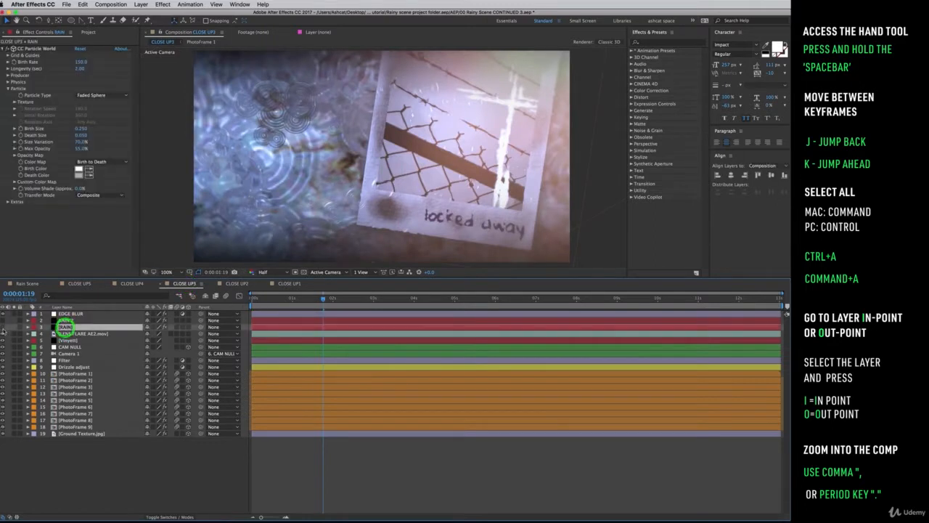
click(3, 328)
Set the RAIN layer's particle birth rate to 400 and death size to 0.25 in CLOSE UP3
click(81, 63)
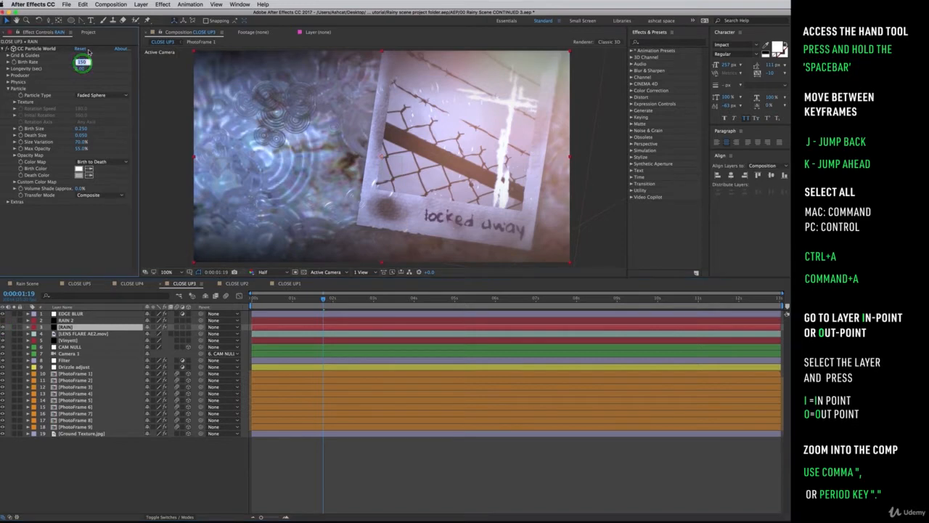
text(400)
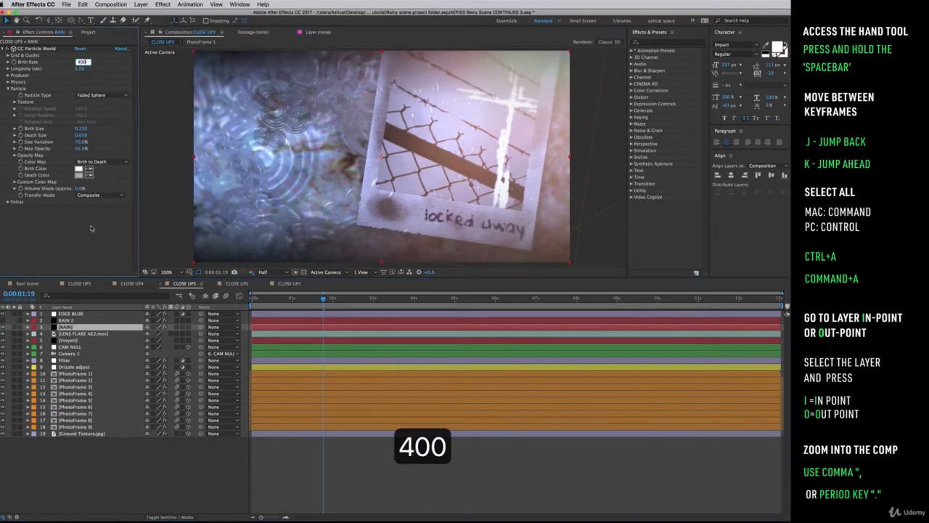
click(91, 227)
click(81, 135)
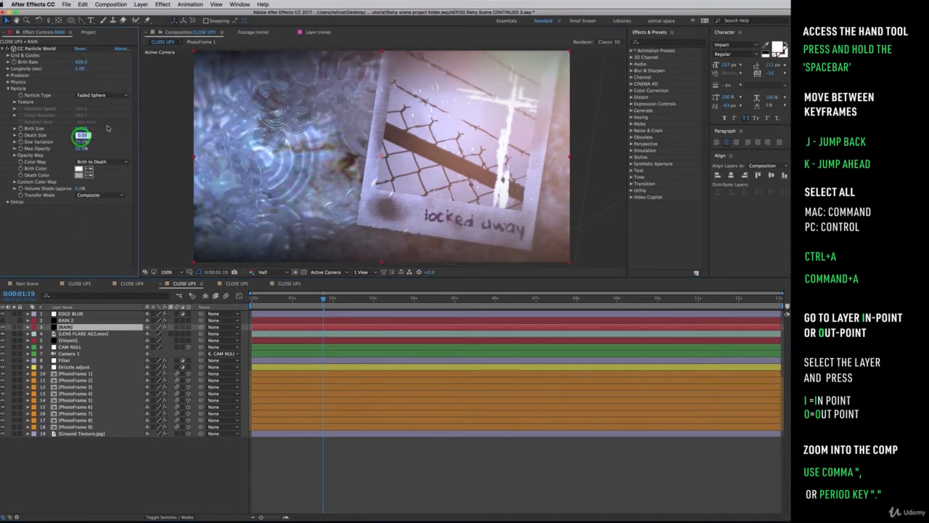
text(.25)
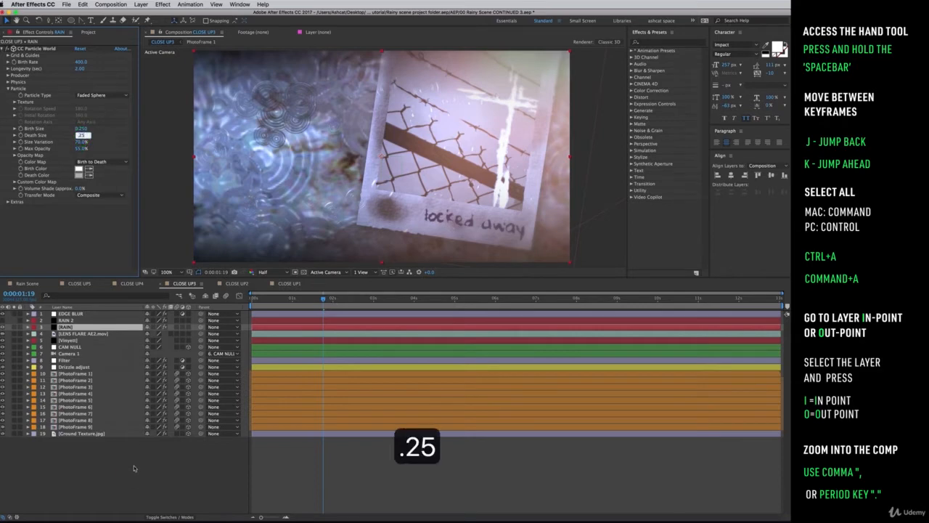
click(134, 468)
In CLOSE UP4, show the RAIN layer and set its particle birth rate to 400 and death size to 0.25
click(138, 283)
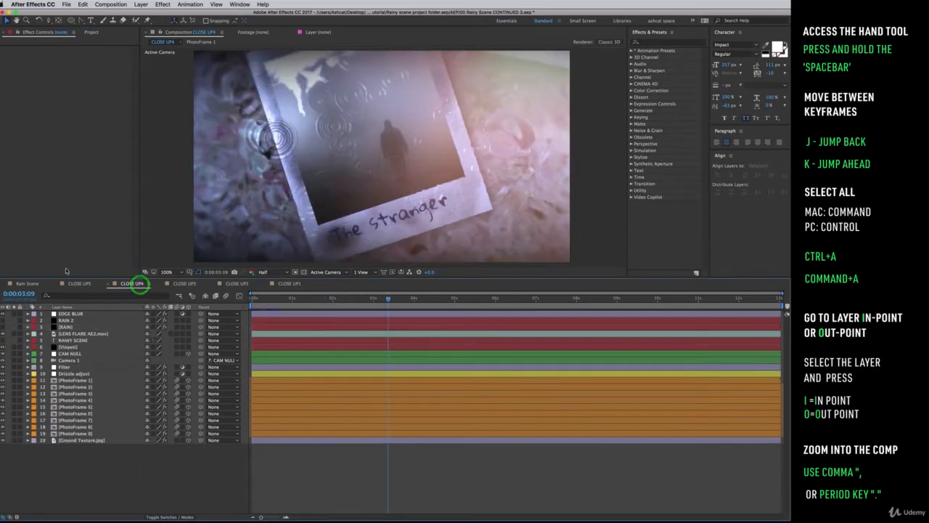
click(65, 326)
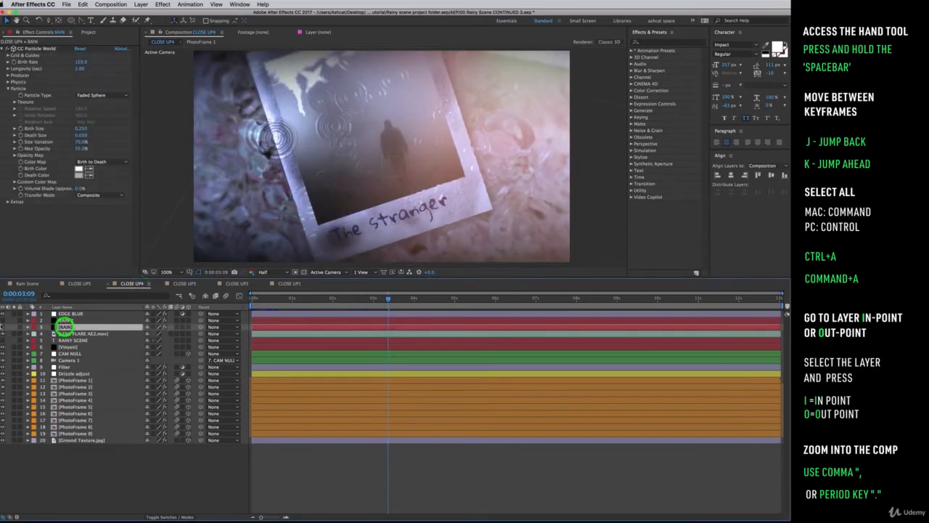
click(81, 62)
text(400)
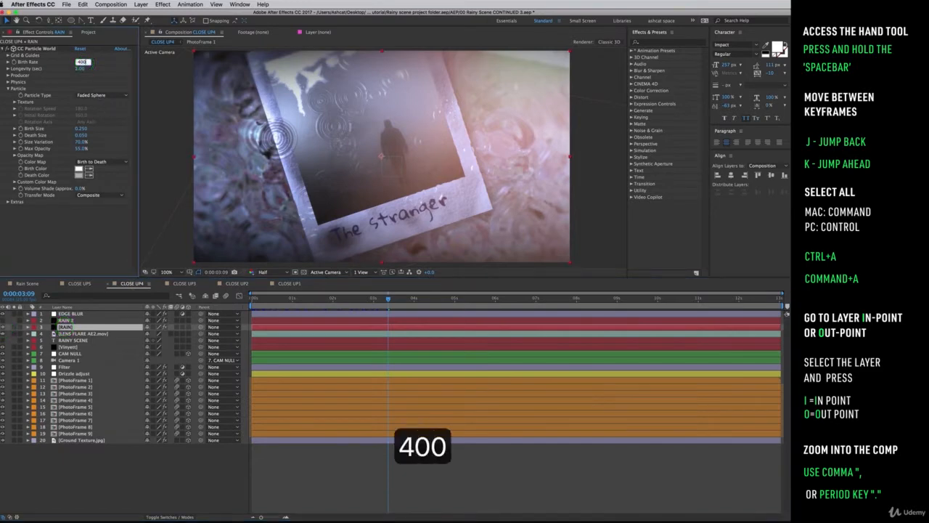
click(79, 135)
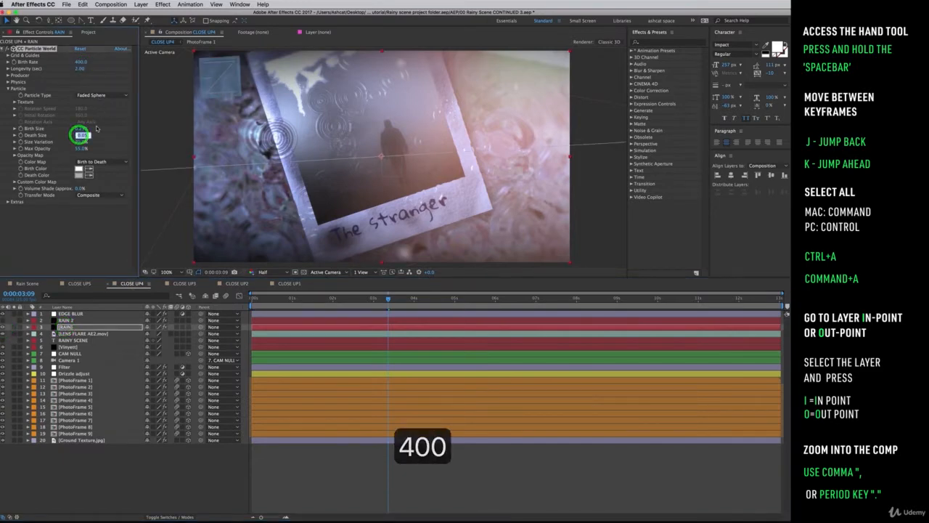
text(.25)
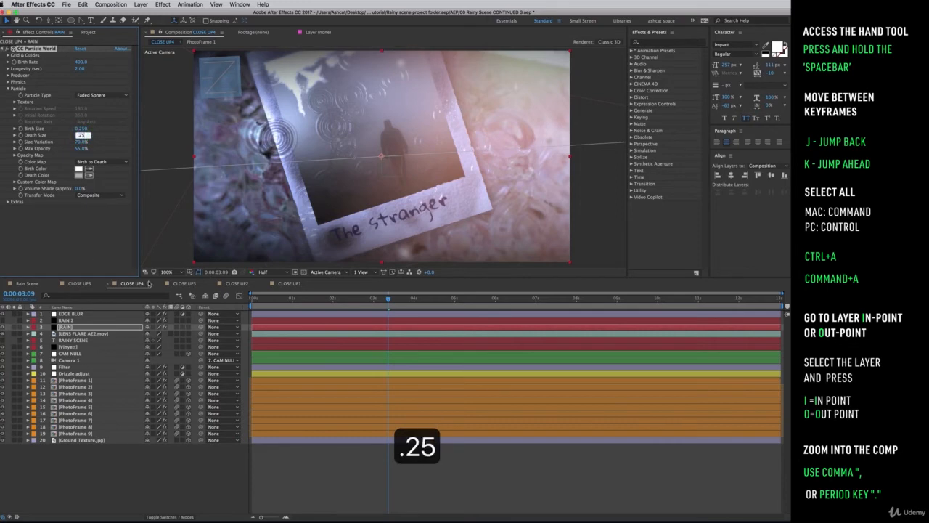
Open the CLOSE UP5 composition and turn on the visibility of its RAIN layer
click(77, 284)
click(67, 326)
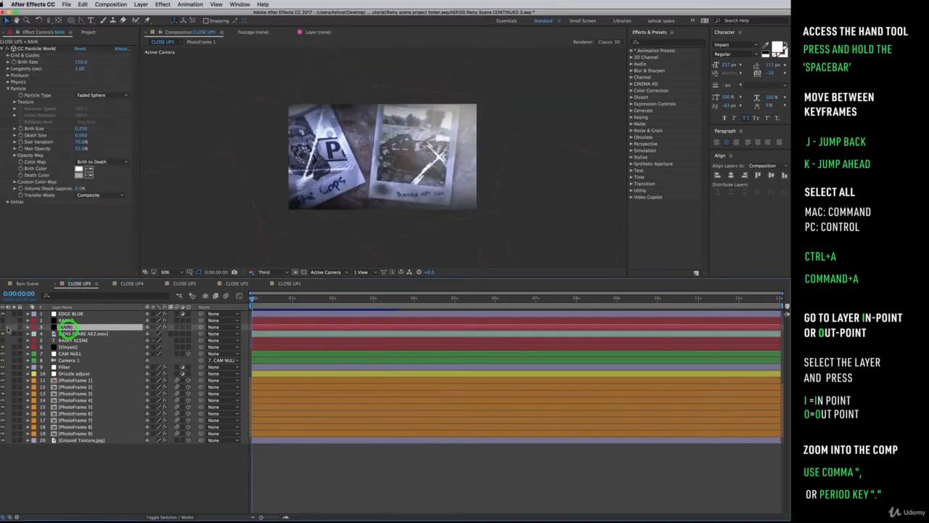
click(66, 328)
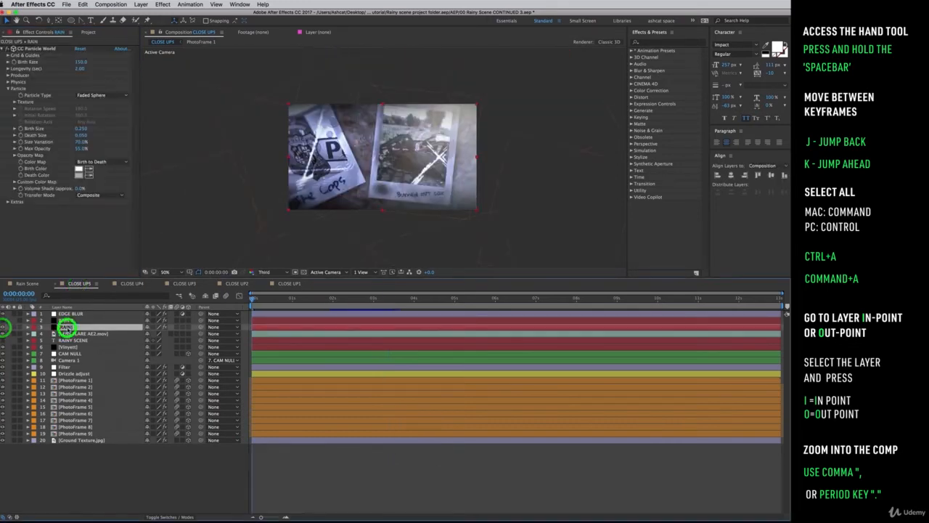
Set the RAIN layer's particle birth rate to 400 and death size to 0.25 in CLOSE UP5
click(80, 61)
text(400)
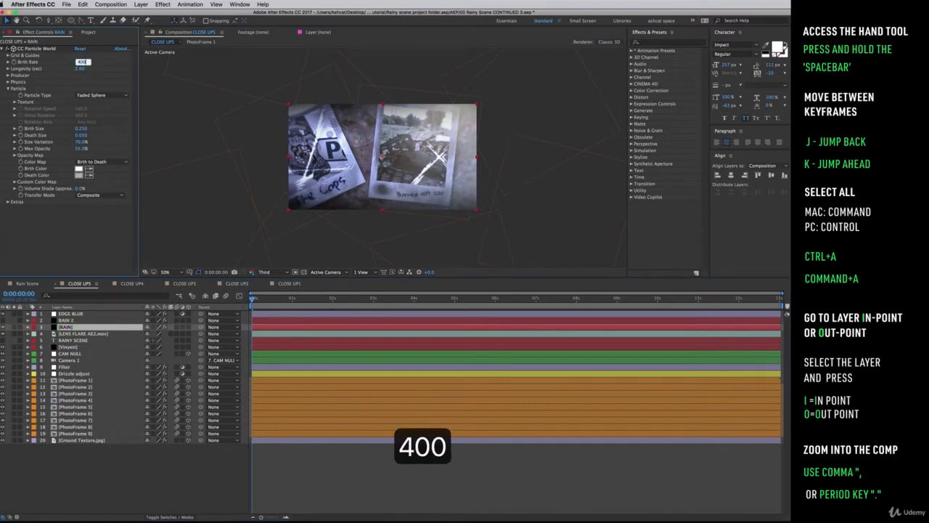
click(81, 136)
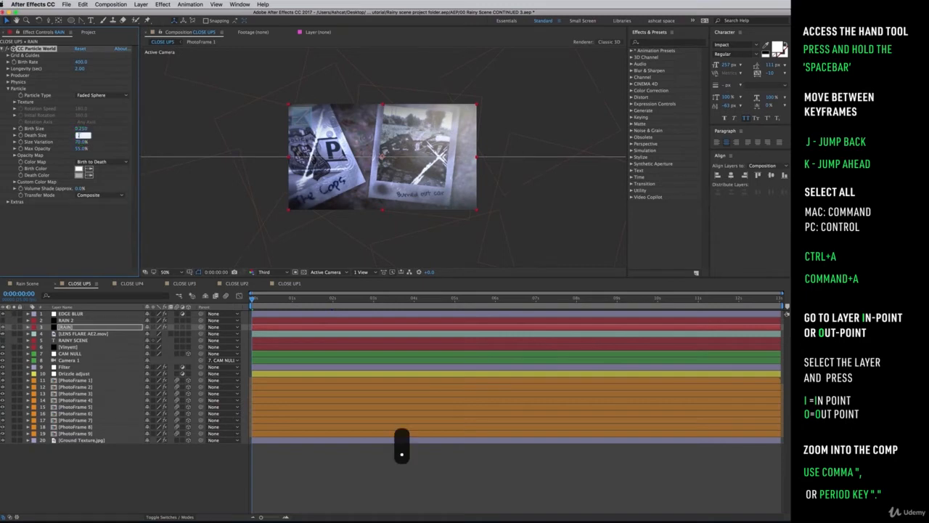
text(.25)
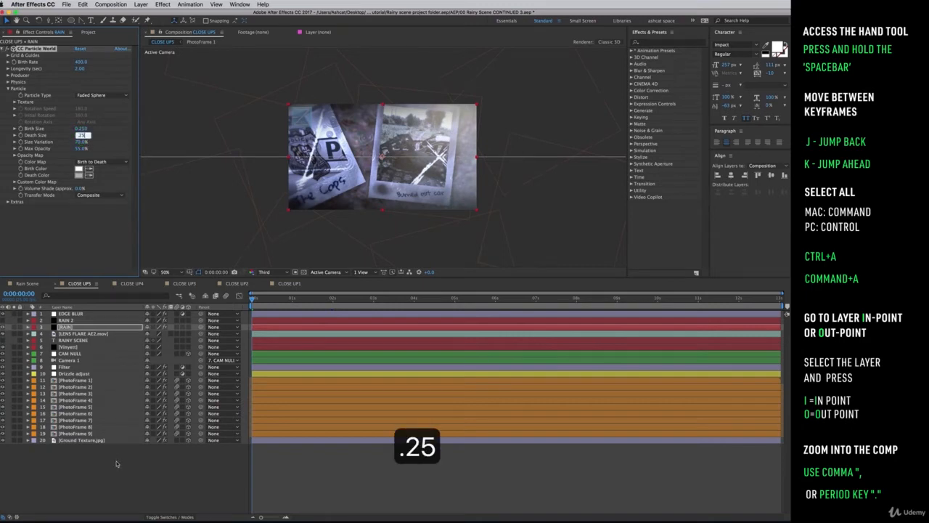
click(107, 484)
Close the timelines of all five CLOSE UP compositions, keeping only Rain Scene open
click(291, 284)
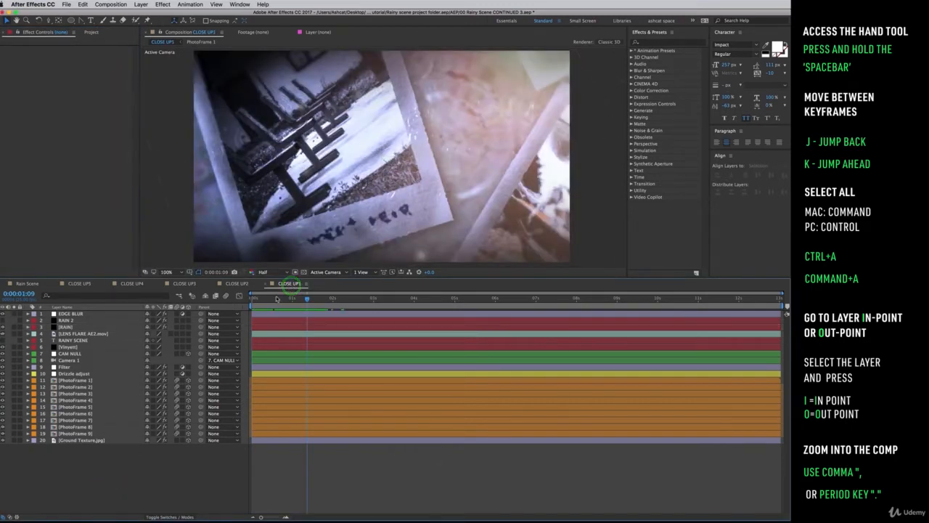
key(super+w)
key(super+w)
key(super+w)
key(super+w)
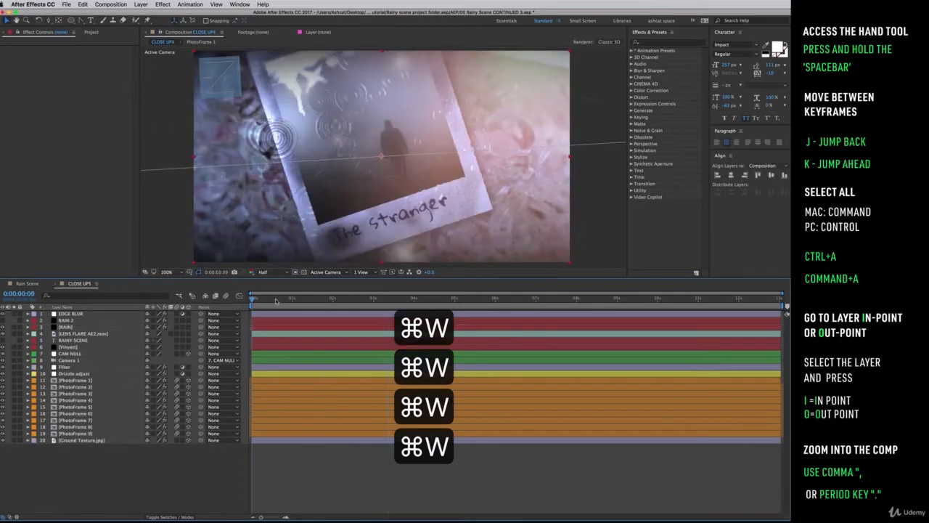
key(super+w)
Scrub the Rain Scene timeline from the start to about 6 seconds to examine the falling rain and photo frames
click(252, 298)
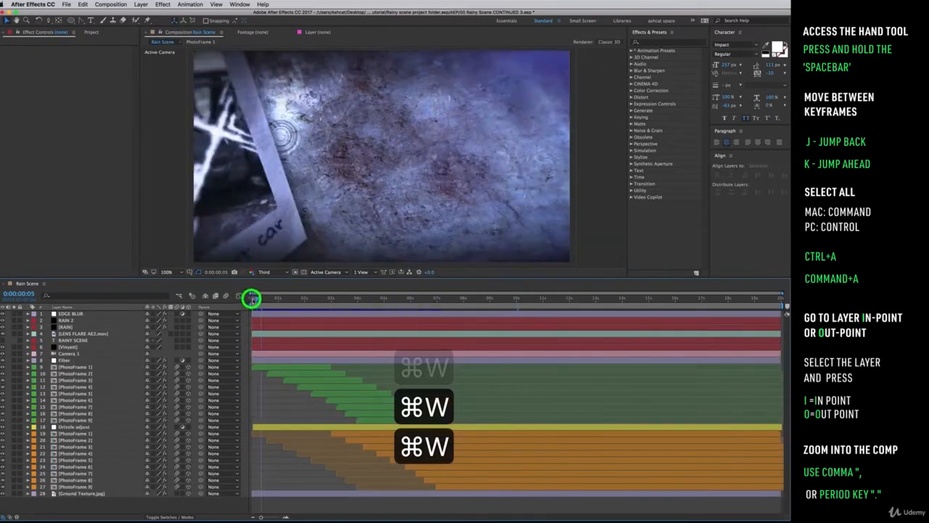
drag(252, 299, 425, 331)
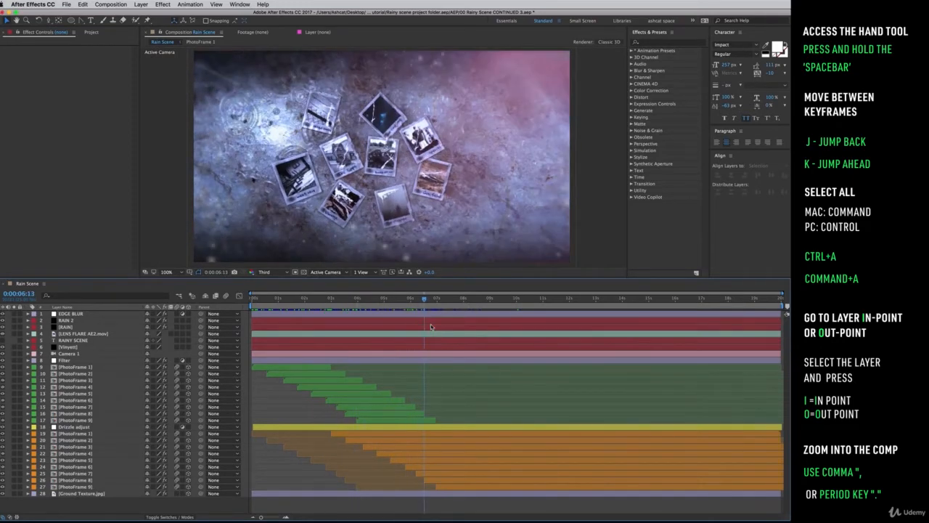
drag(257, 299, 425, 321)
Create a 1920 × 1080, 25 fps, 25-second composition named Rainy Scene Main
click(92, 33)
click(18, 185)
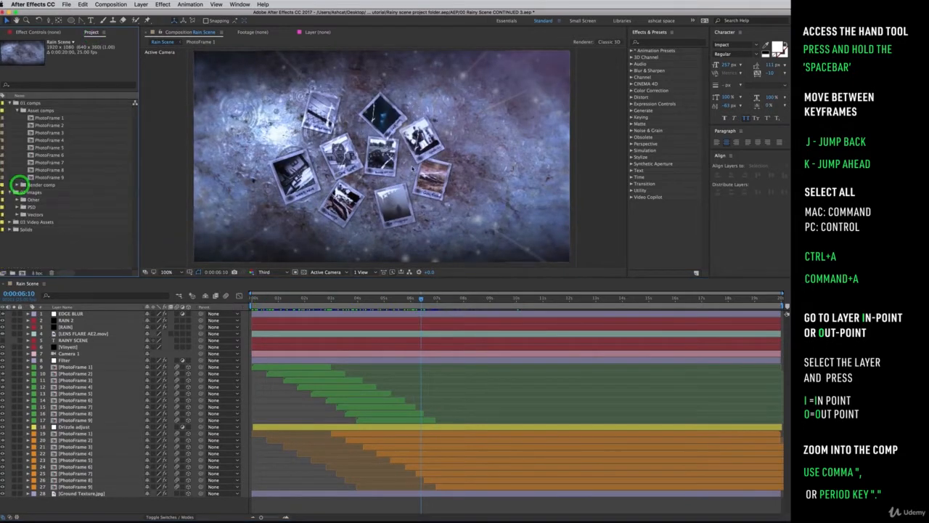
click(17, 110)
click(115, 6)
click(119, 15)
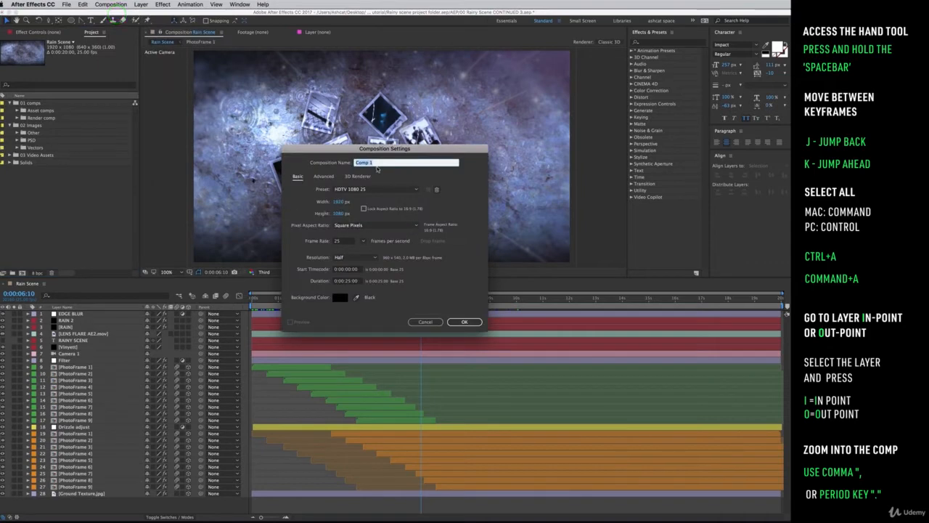
drag(378, 165, 346, 154)
text(R)
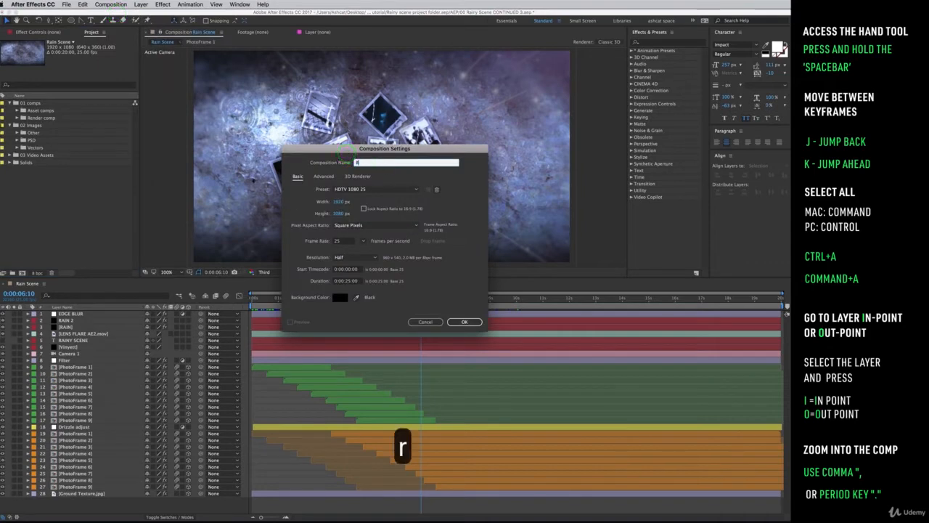
text(ainy S)
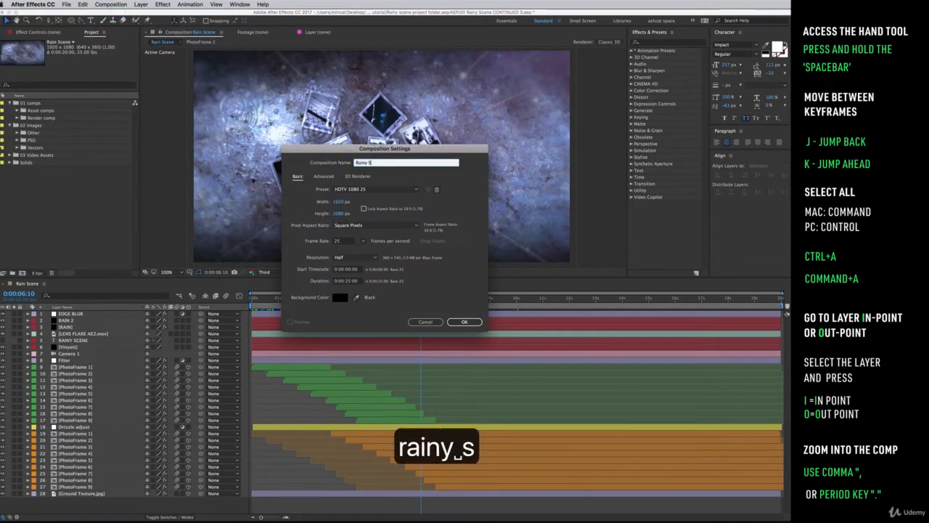
text(cene Main)
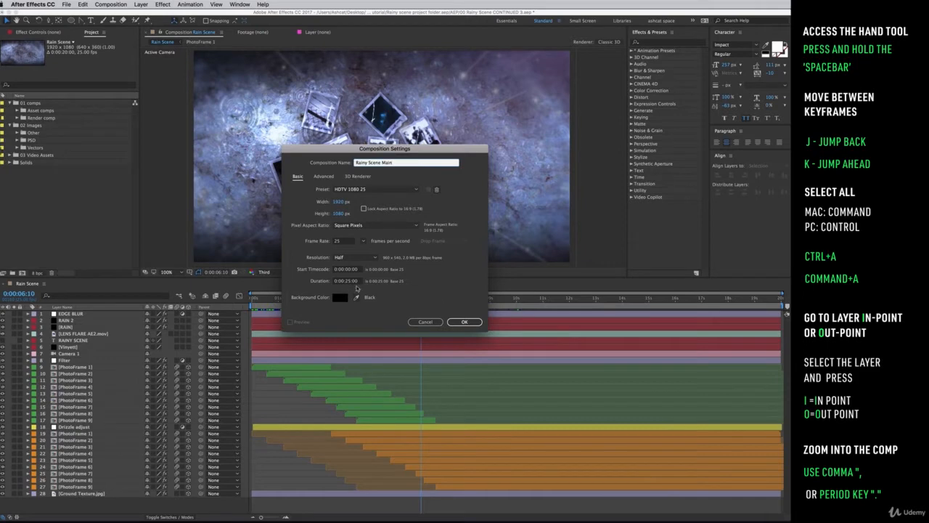
click(463, 322)
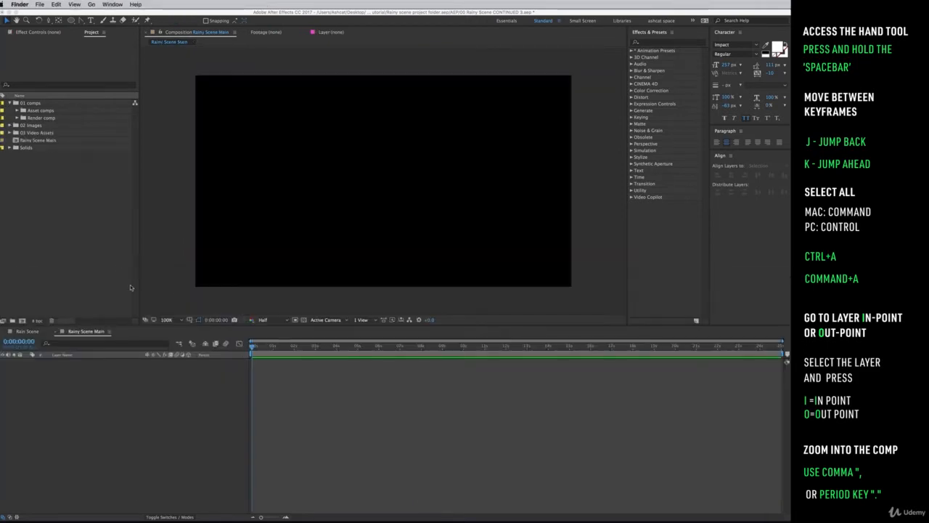
Create a folder named *image comps inside the Asset comps folder of the project
click(57, 142)
click(58, 142)
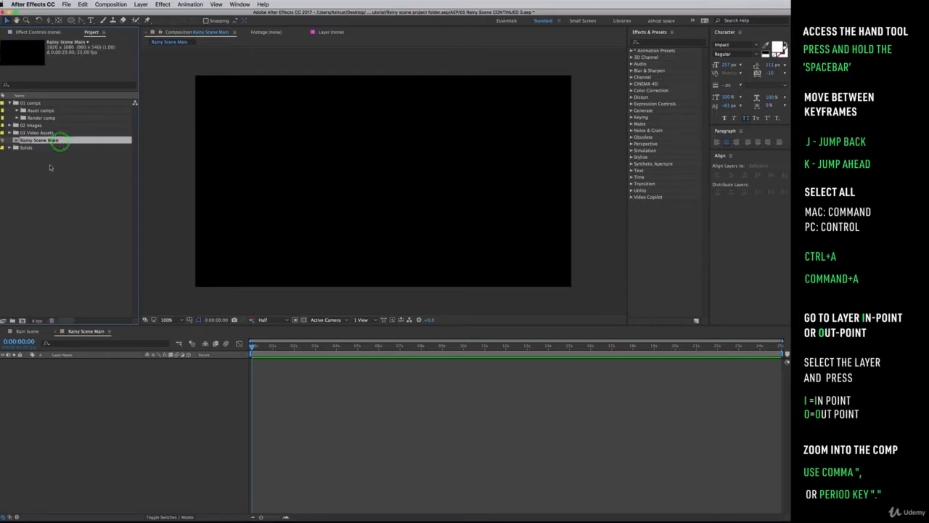
click(17, 117)
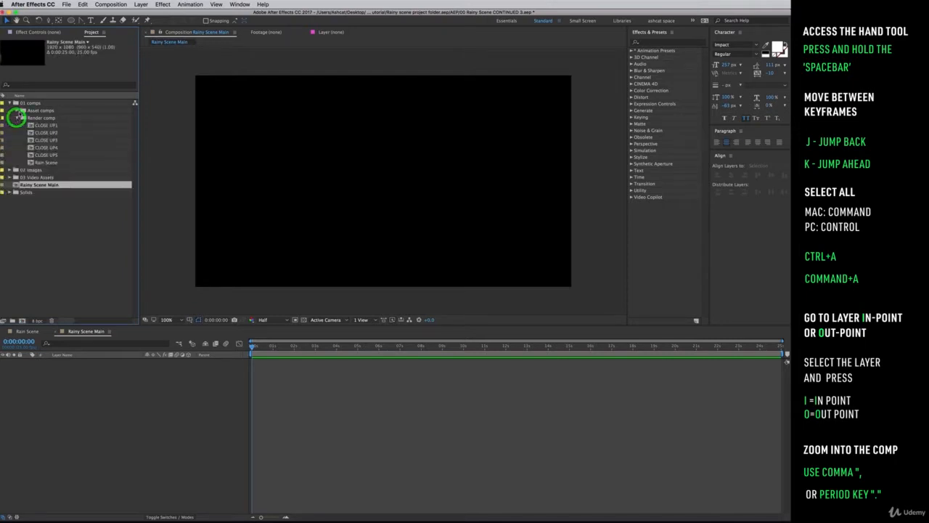
click(18, 111)
click(49, 109)
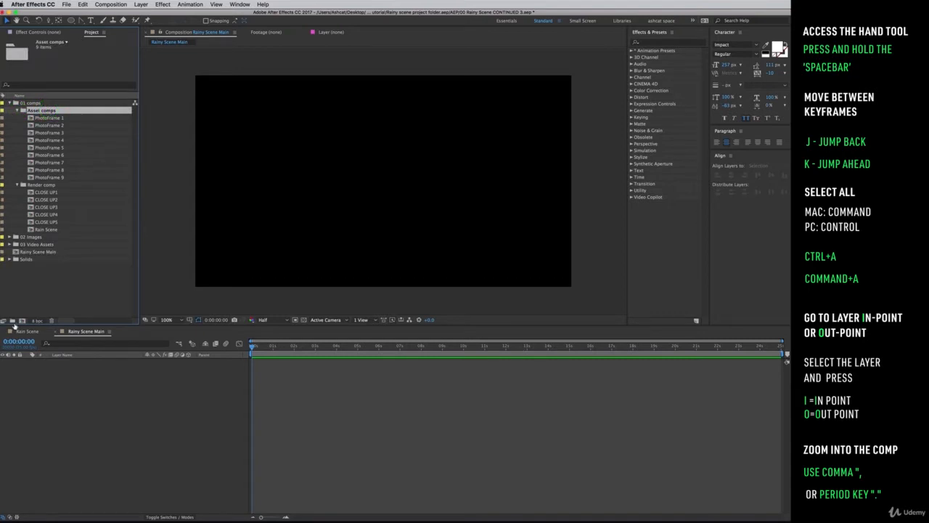
click(13, 321)
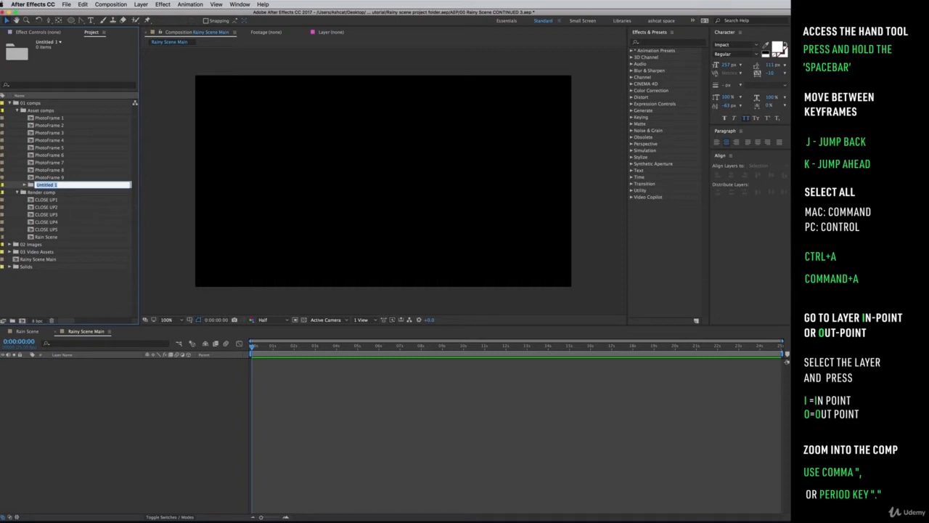
text(*image comps)
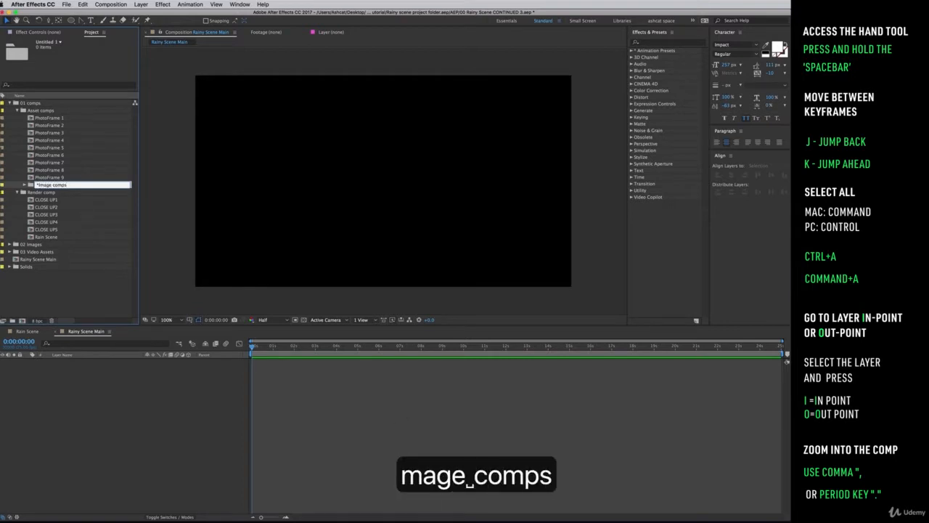
click(58, 286)
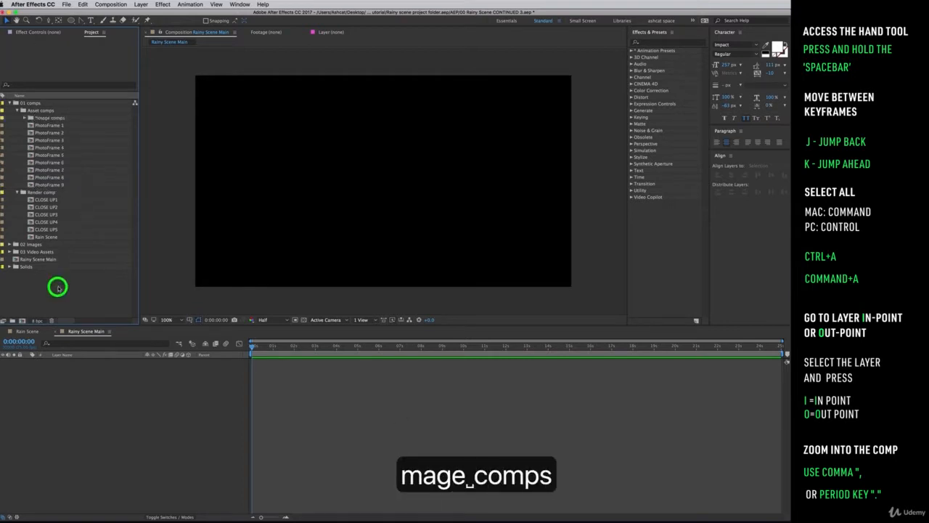
Move the PhotoFrame 1 through PhotoFrame 9 compositions into the *image comps folder
click(74, 126)
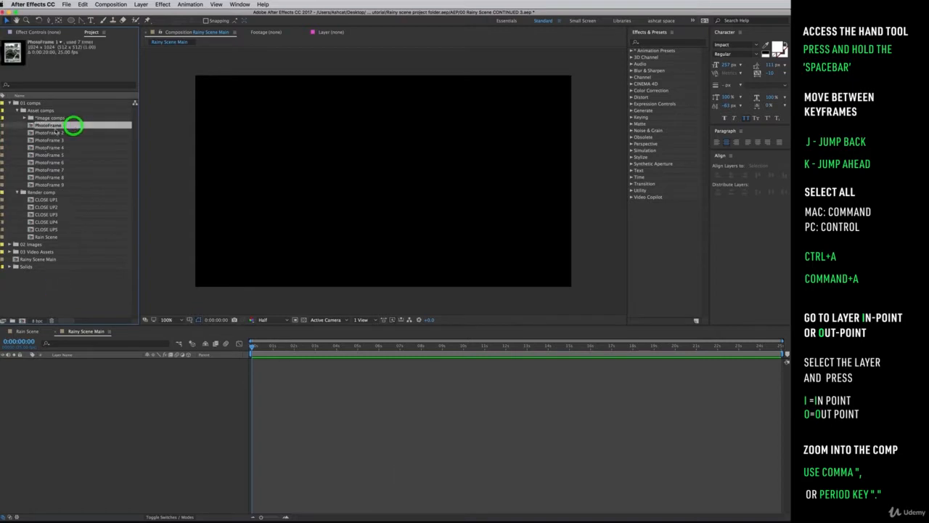
shift+click(58, 186)
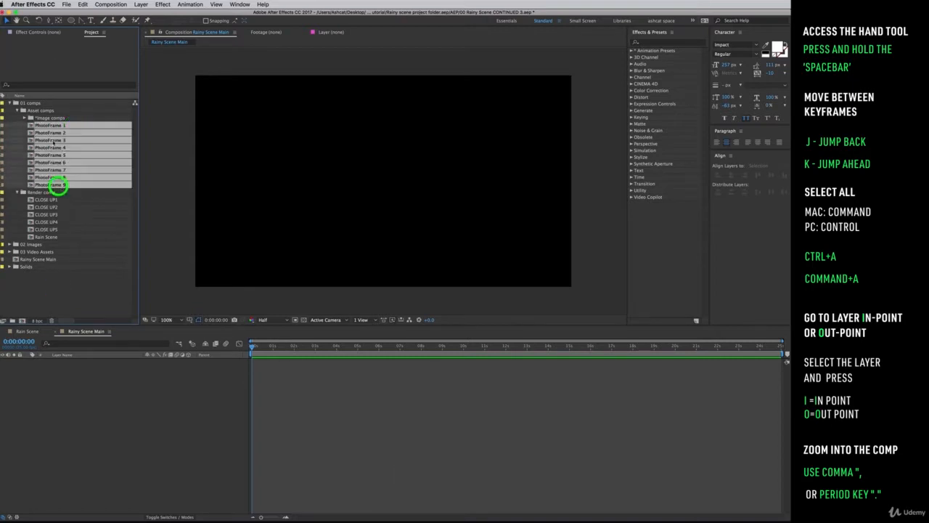
drag(54, 127, 51, 118)
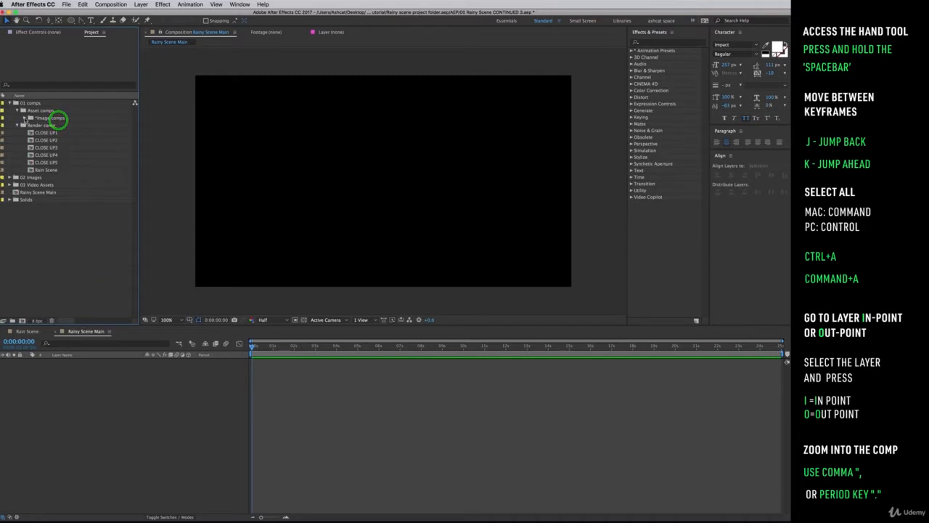
Move the CLOSE UP1–5 and Rain Scene compositions into Asset comps, and Rainy Scene Main into Render comp
click(59, 134)
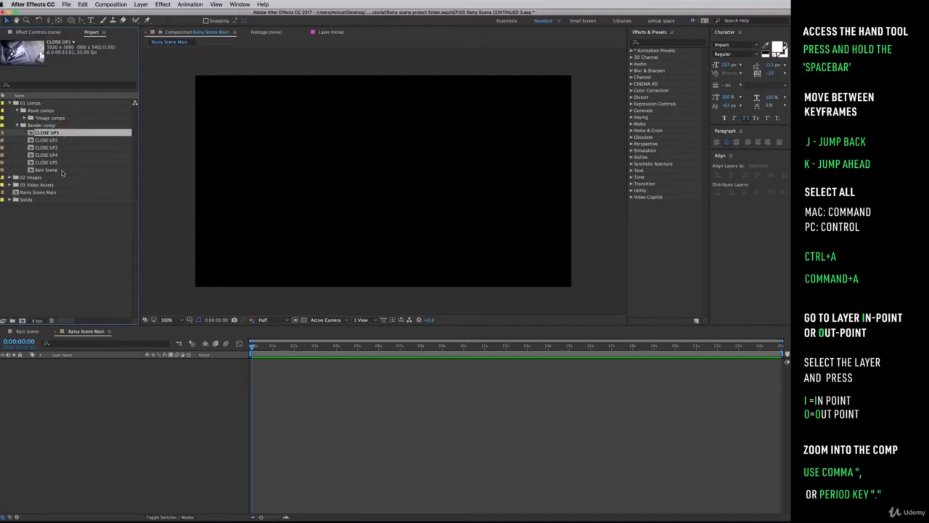
shift+click(61, 171)
drag(61, 171, 67, 110)
click(45, 193)
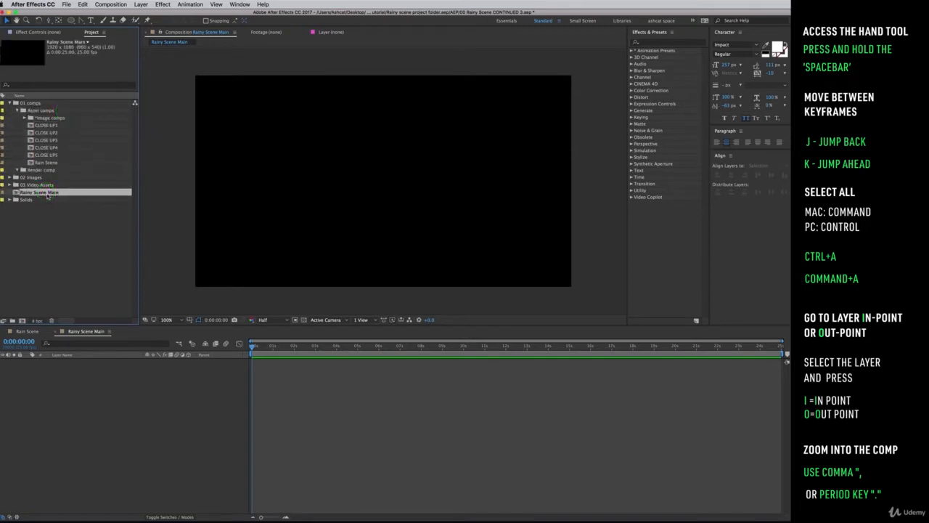
drag(48, 196, 66, 172)
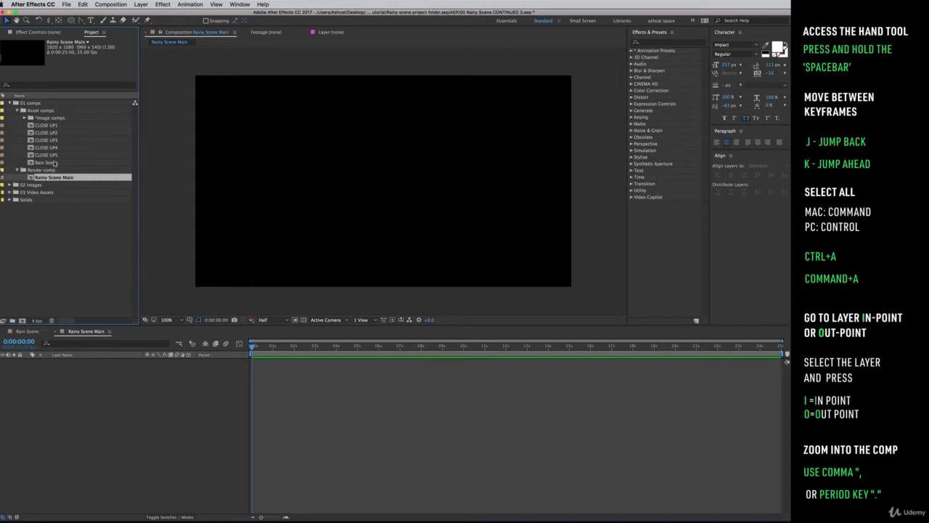
Add Rain Scene as a layer in Rainy Scene Main and trim its end to 0:00:06:14
drag(52, 163, 118, 414)
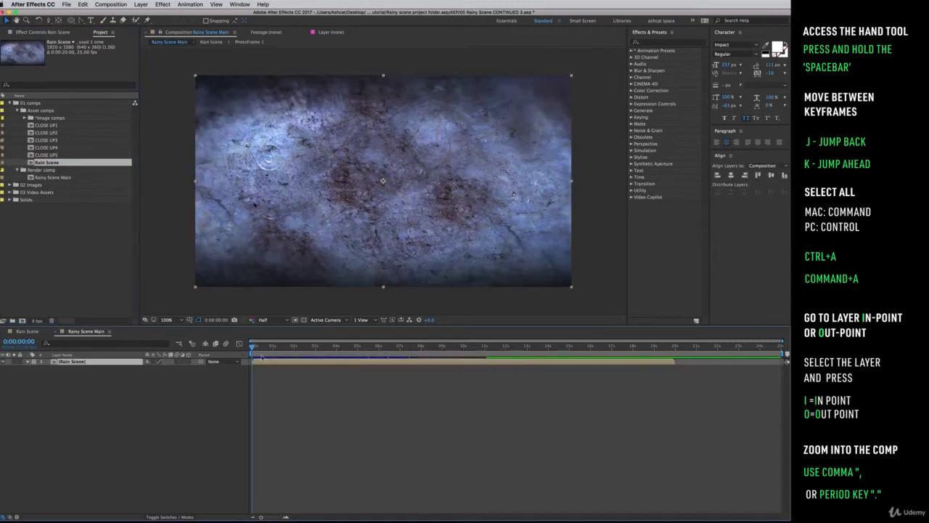
drag(257, 346, 298, 344)
drag(335, 339, 391, 335)
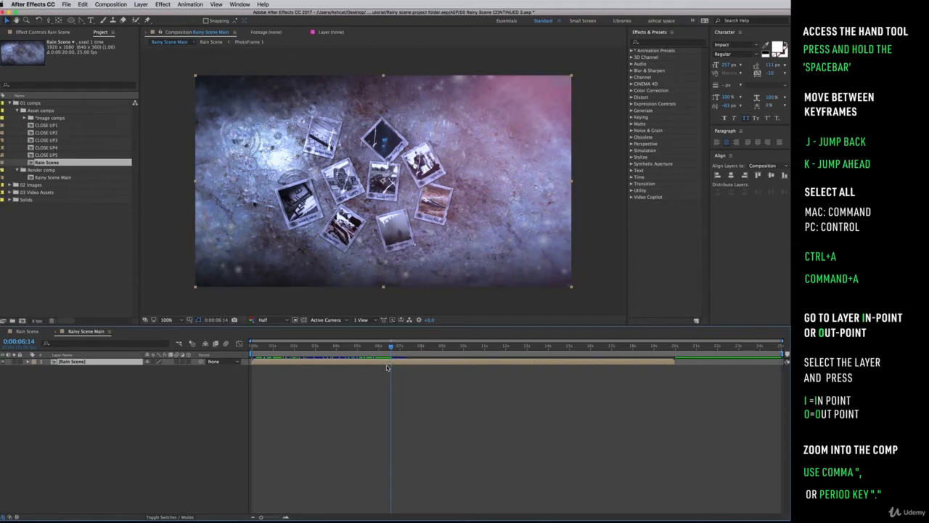
key(alt+bracketright)
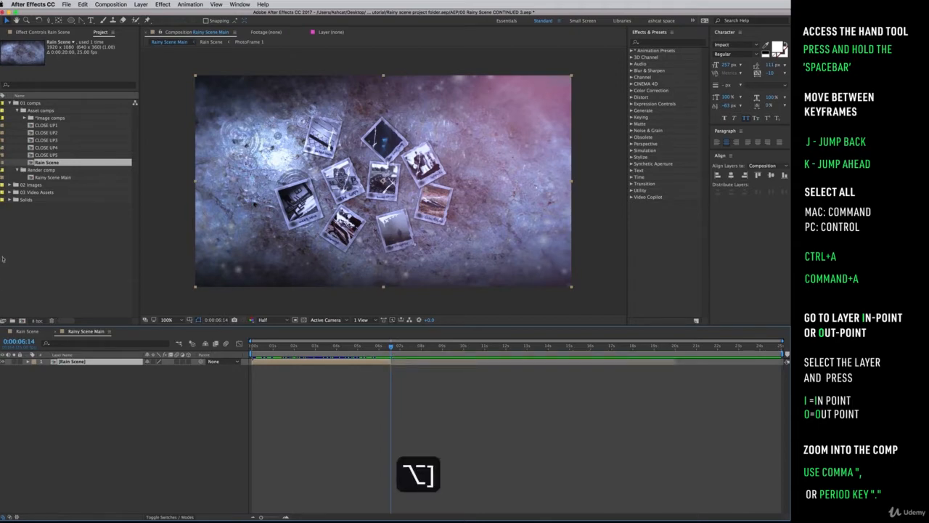
Add CLOSE UP1 below the Rain Scene layer, start it at 0:00:06:14, and check the cut between them
click(58, 125)
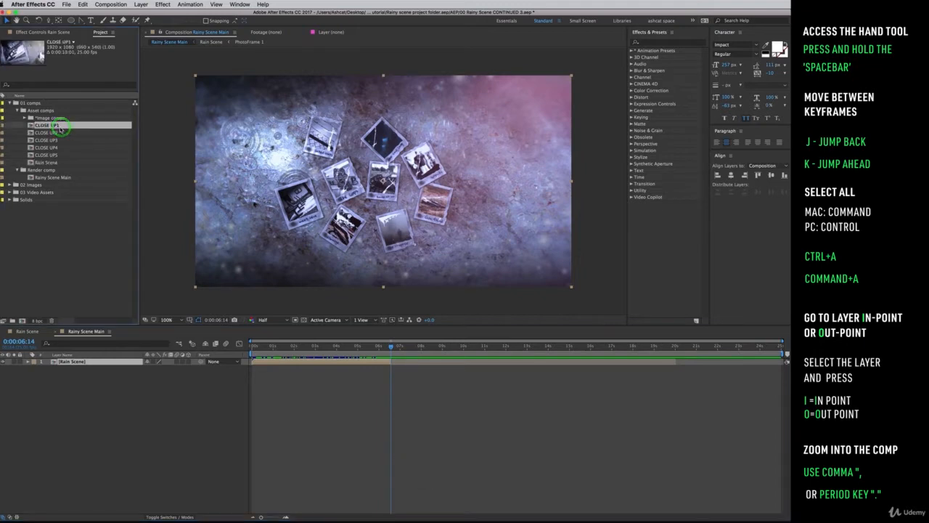
drag(60, 127, 142, 386)
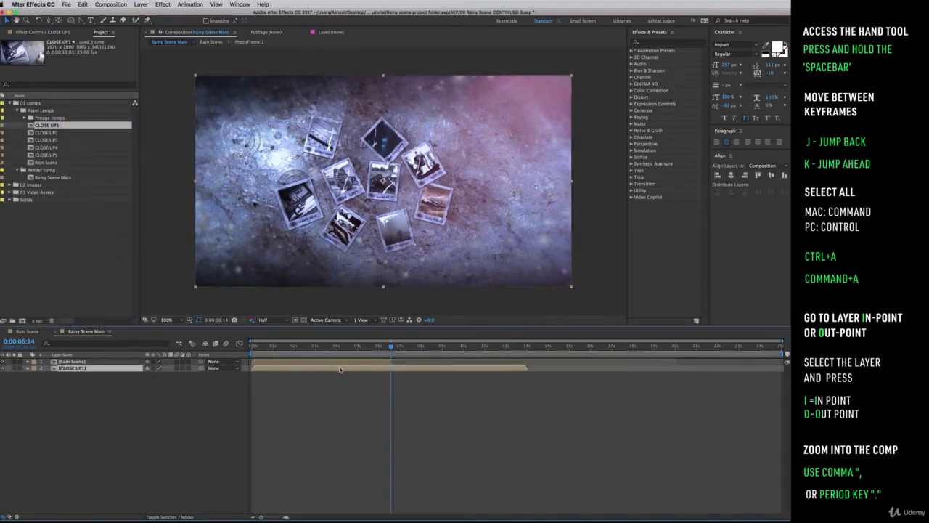
click(339, 367)
click(276, 370)
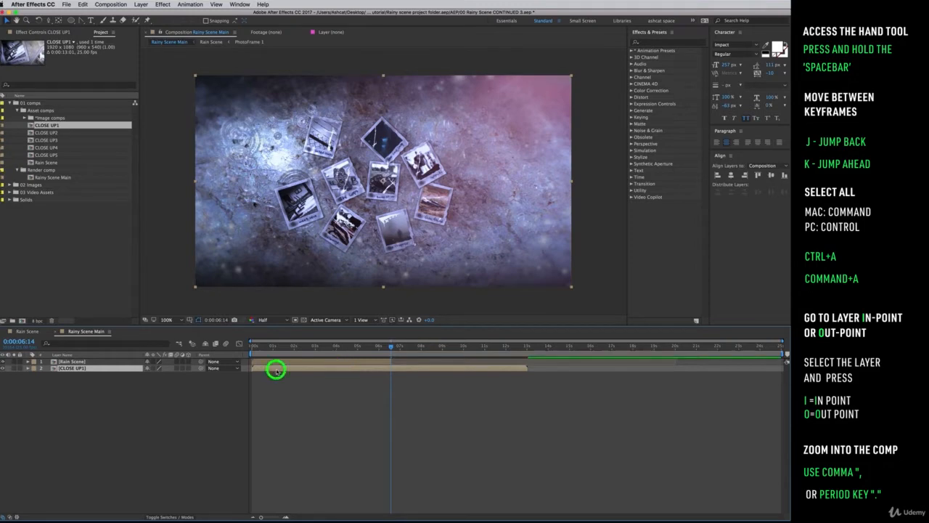
drag(276, 370, 417, 375)
click(388, 345)
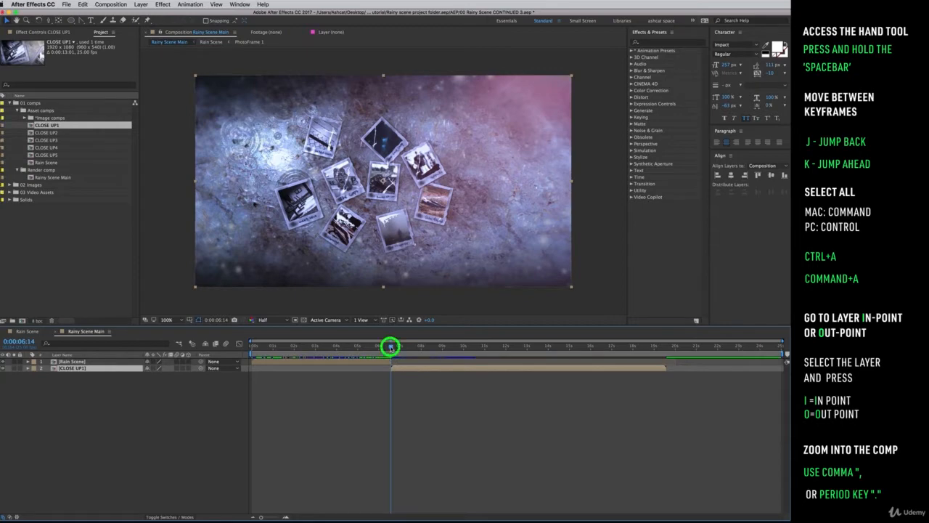
mouse_move(387, 345)
mouse_down()
mouse_move(375, 343)
mouse_move(401, 339)
mouse_up()
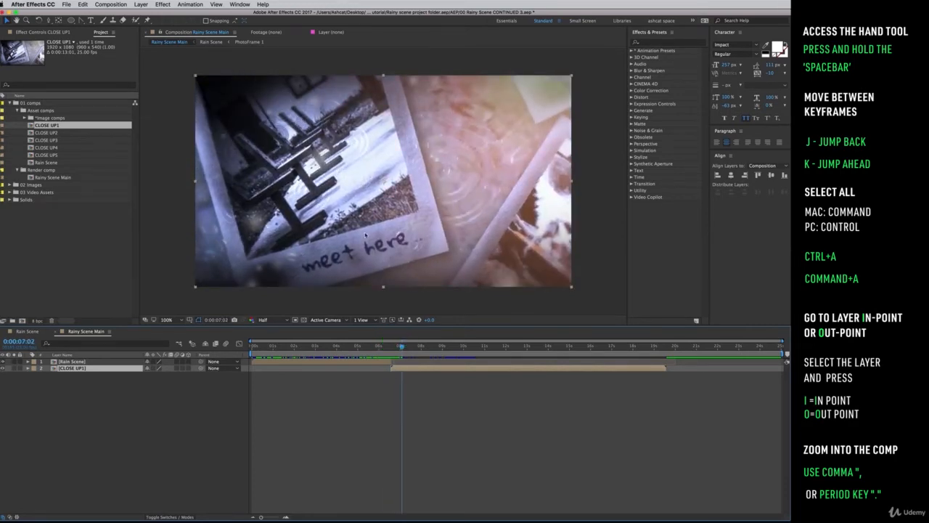
Add an adjustment layer above the Rain Scene layer in Rainy Scene Main
key(comma)
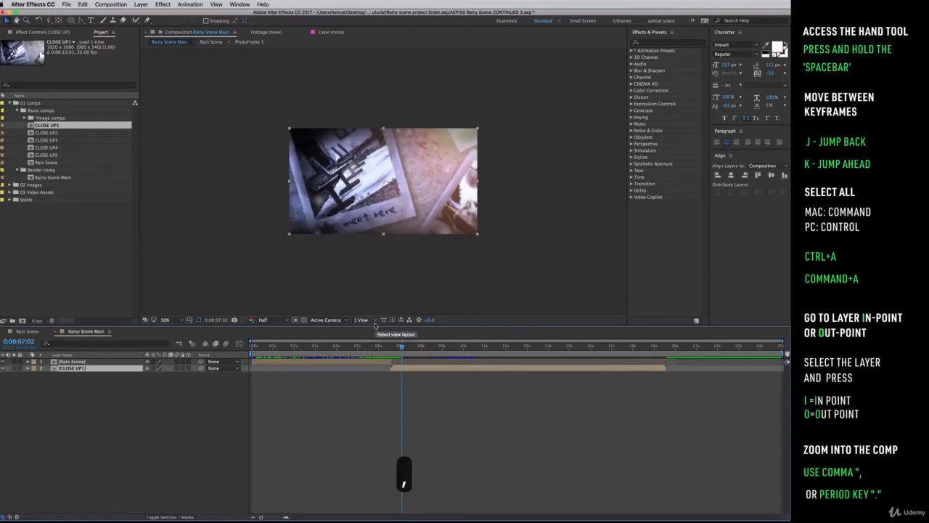
drag(394, 346, 380, 346)
click(70, 387)
click(76, 361)
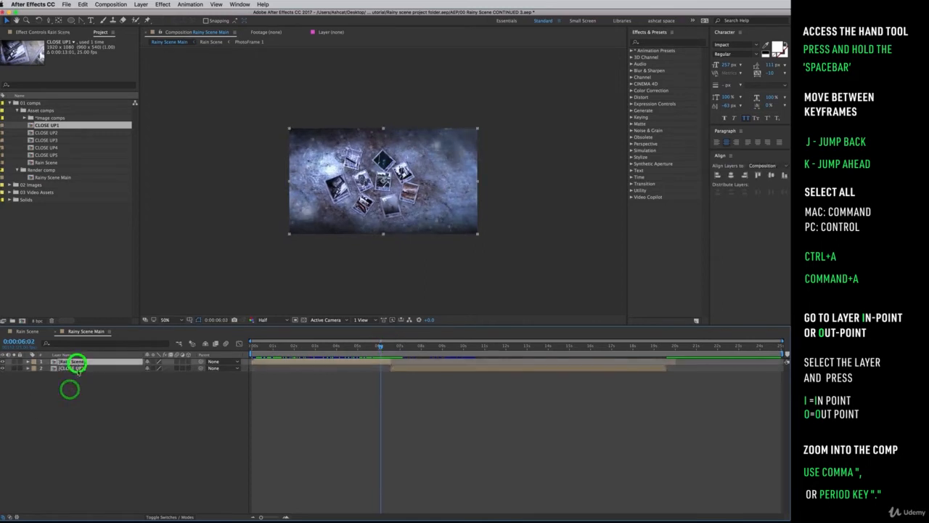
click(143, 6)
mouse_move(148, 13)
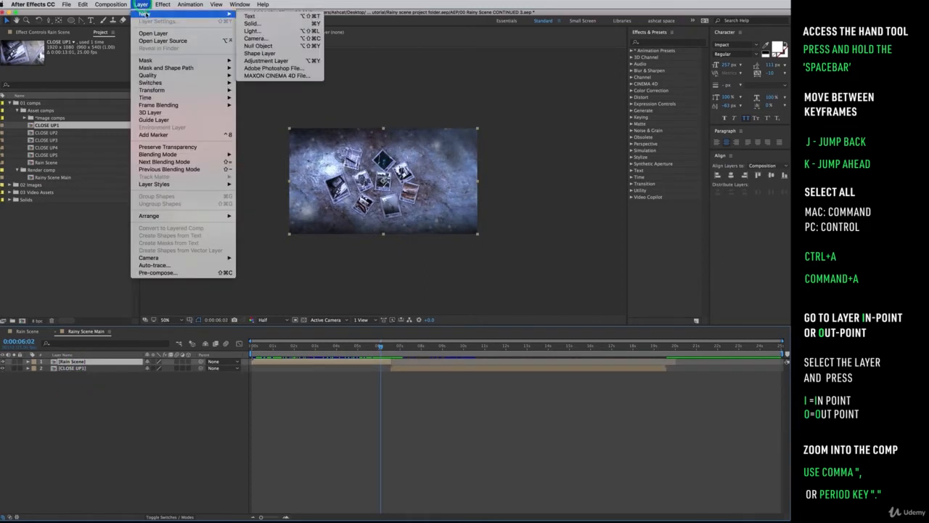
click(285, 61)
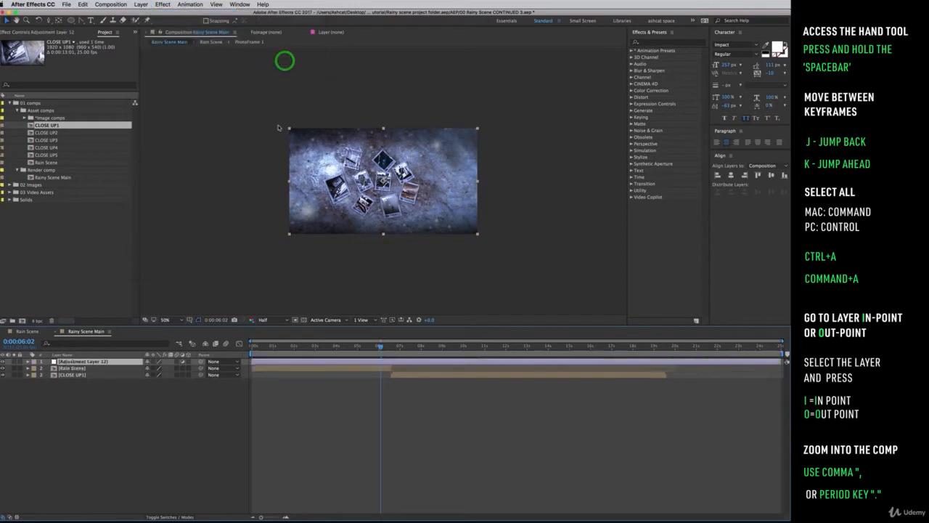
Set the new adjustment layer's label color to Yellow and rename the layer FLASH 1
click(40, 361)
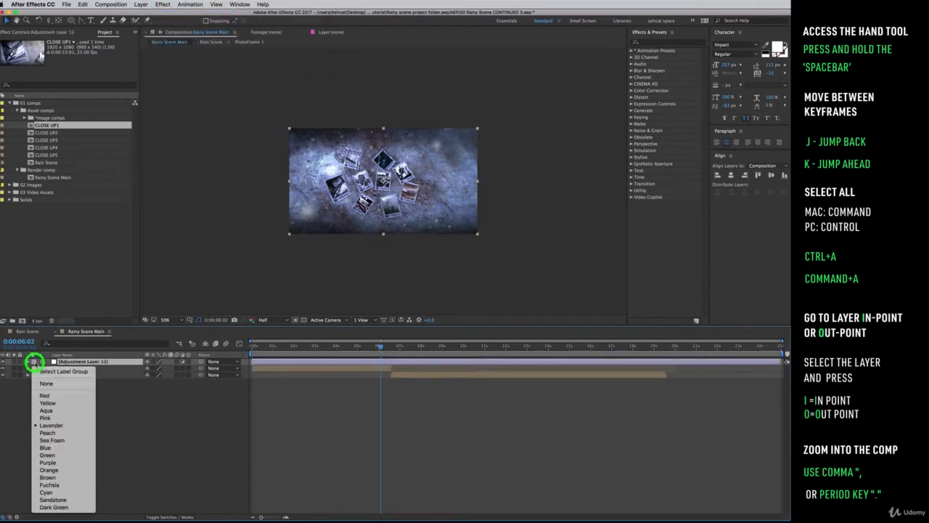
click(69, 411)
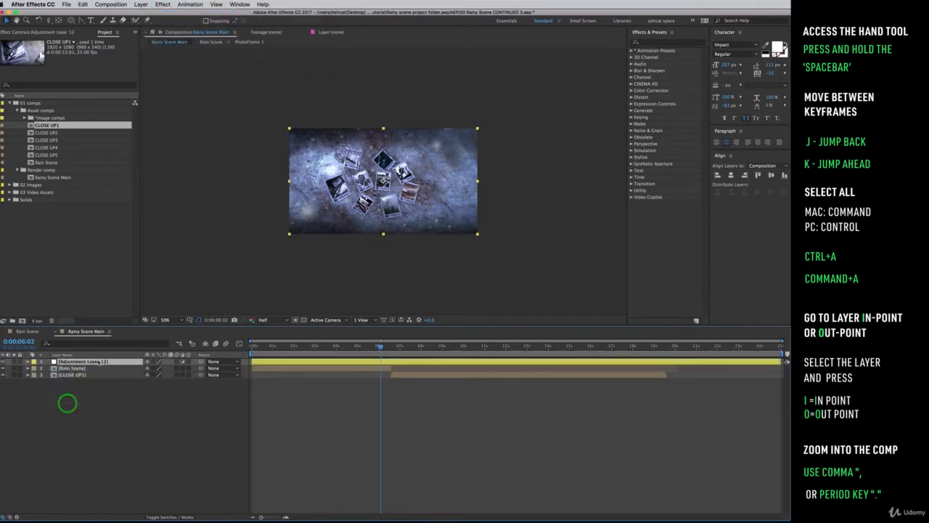
key(Return)
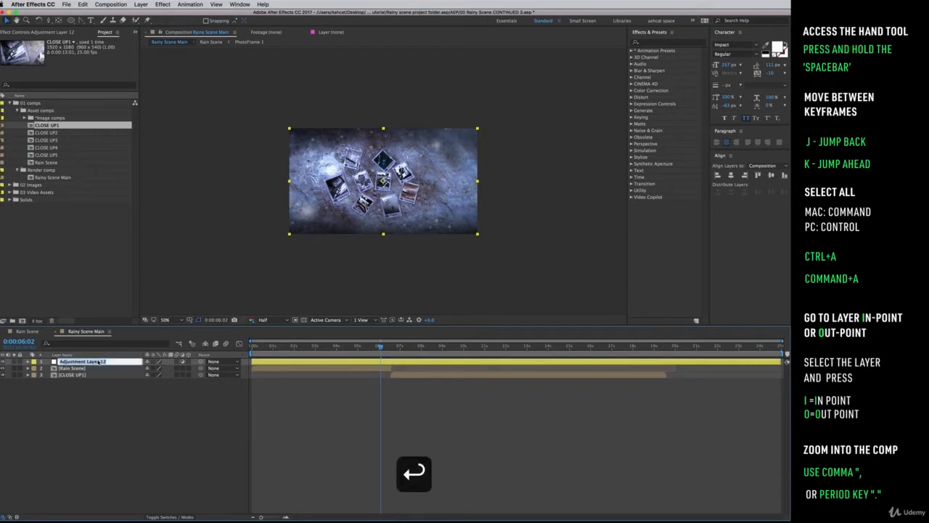
text(FLASH 1)
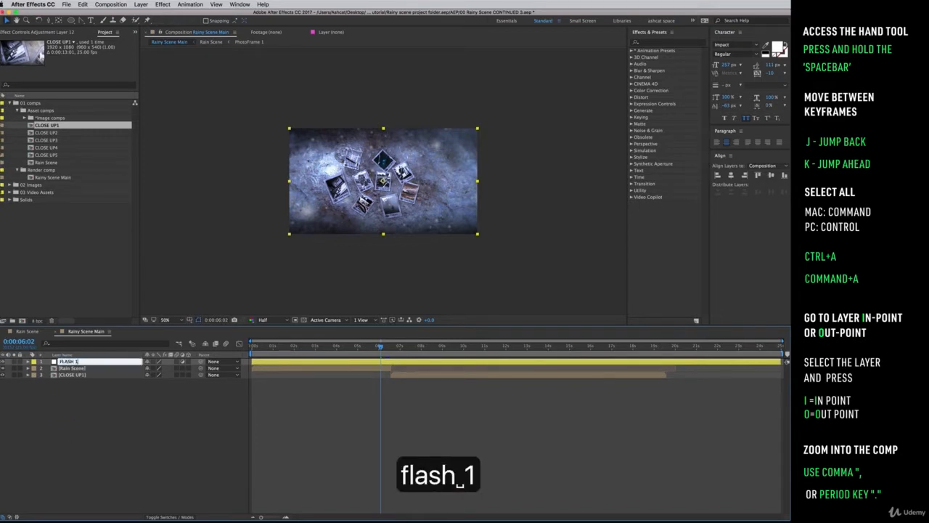
click(127, 477)
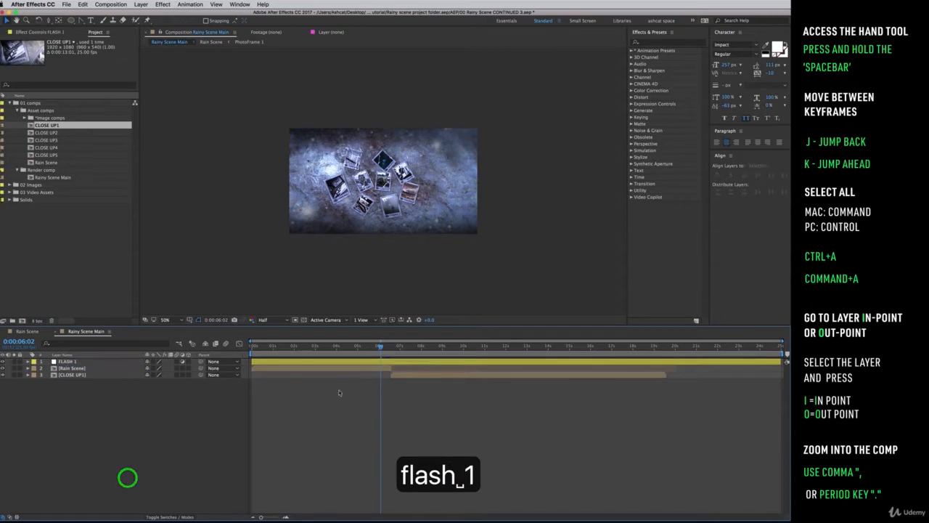
Trim the start of the FLASH 1 layer to 0:00:05:19, 20 frames before the end of Rain Scene
click(386, 369)
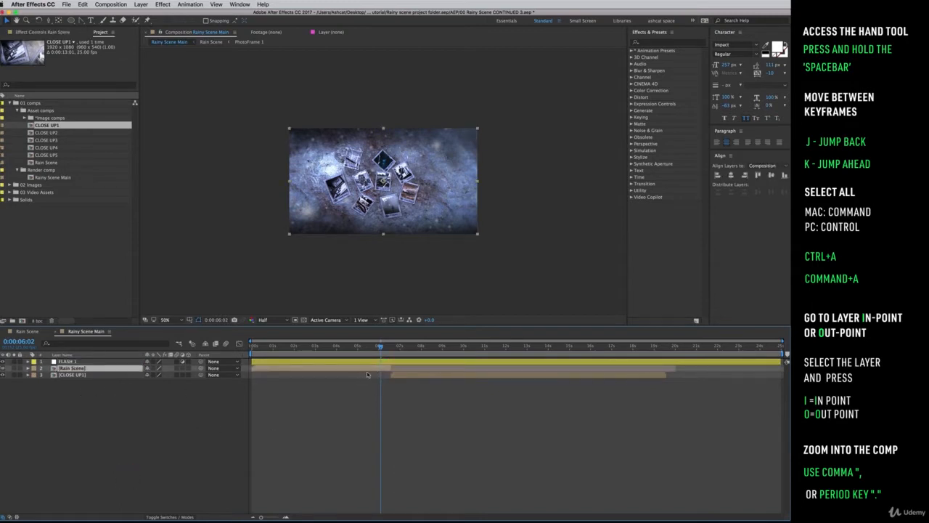
key(o)
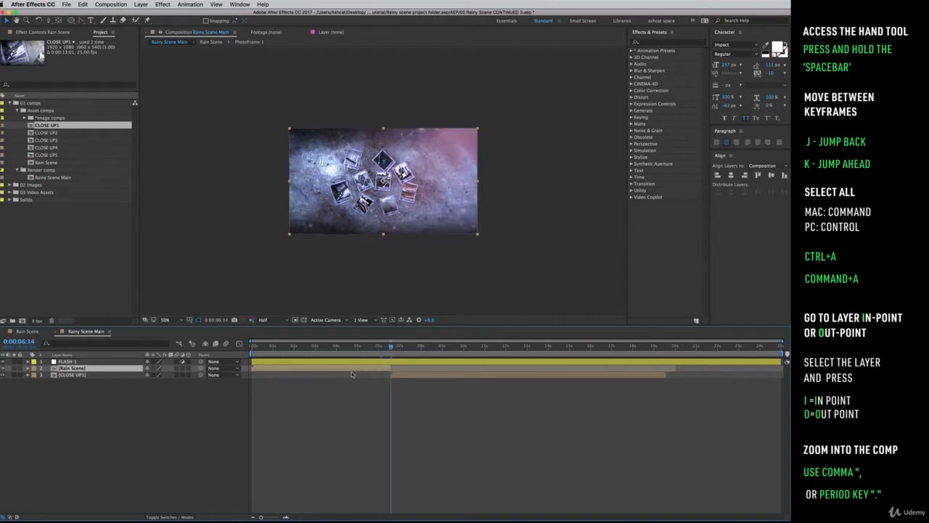
key(shift+Page_Up)
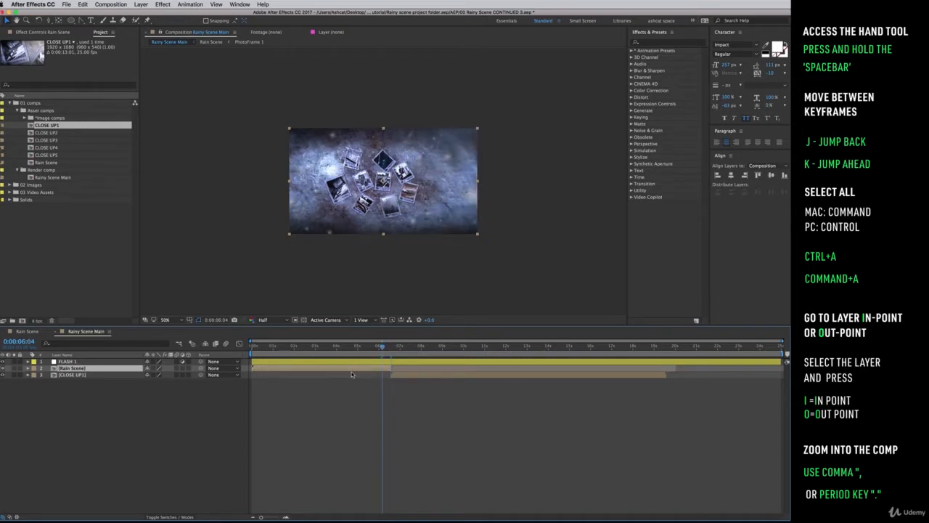
key(shift+Page_Up)
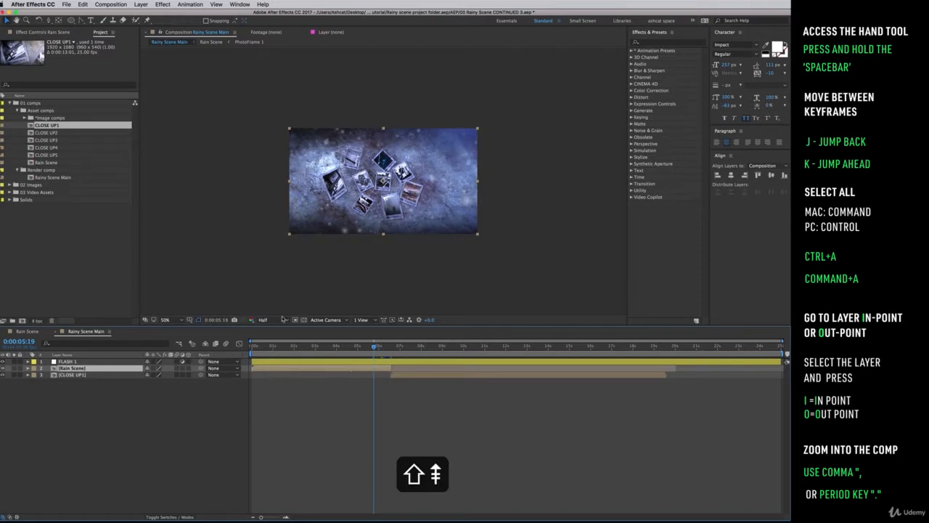
click(381, 361)
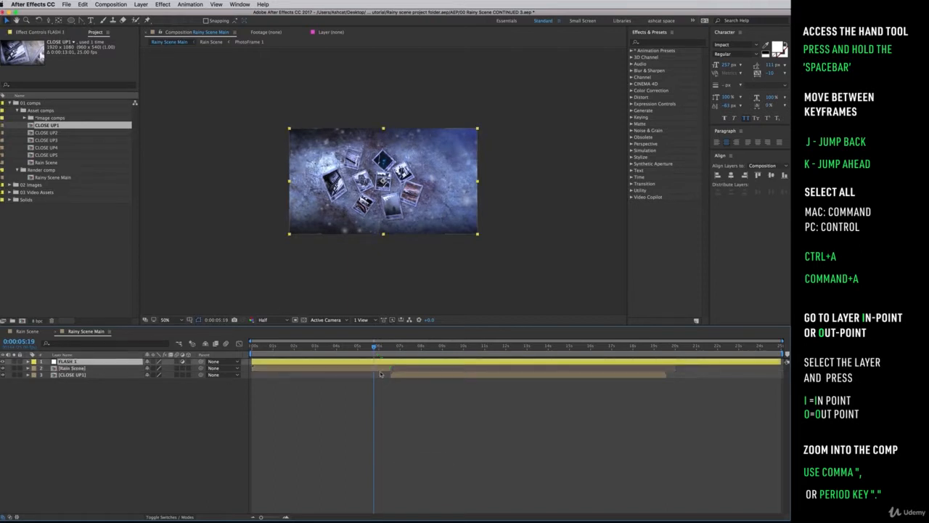
key(alt+bracketleft)
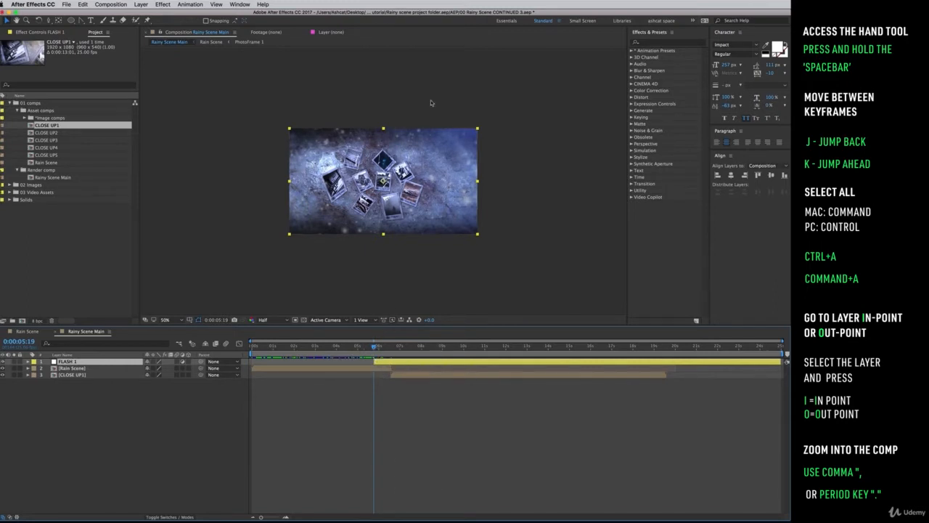
Find the Glow effect and apply it to the FLASH 1 layer
key(period)
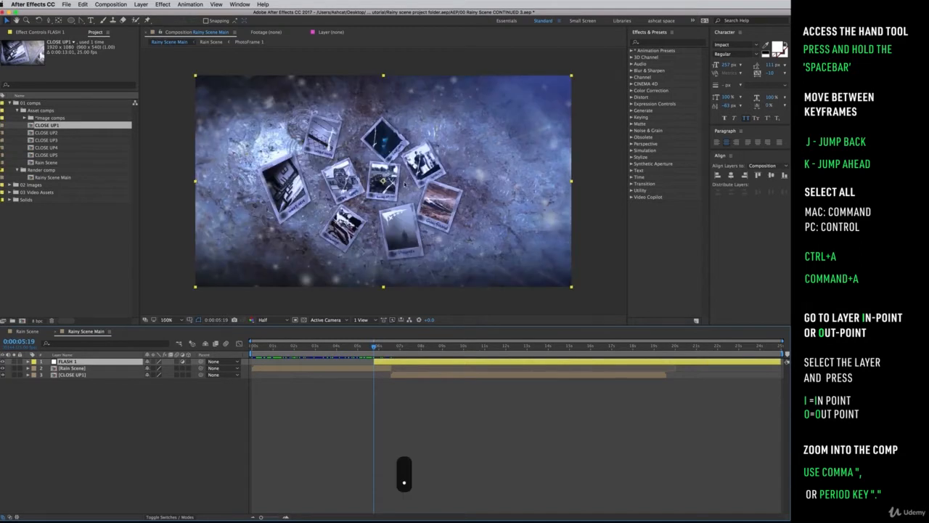
click(652, 44)
text(gl)
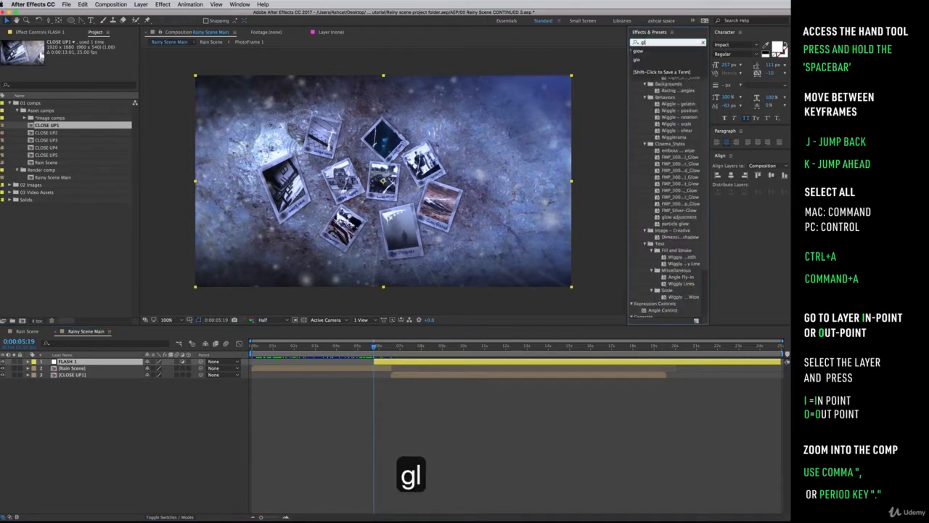
text(ow)
click(660, 190)
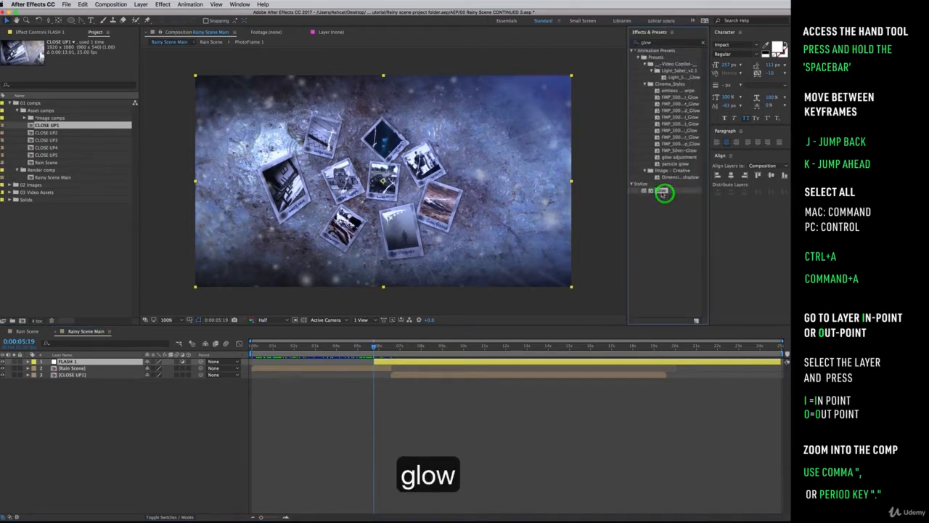
double_click(660, 190)
Find the Gaussian Blur effect and apply it to the FLASH 1 layer
click(639, 42)
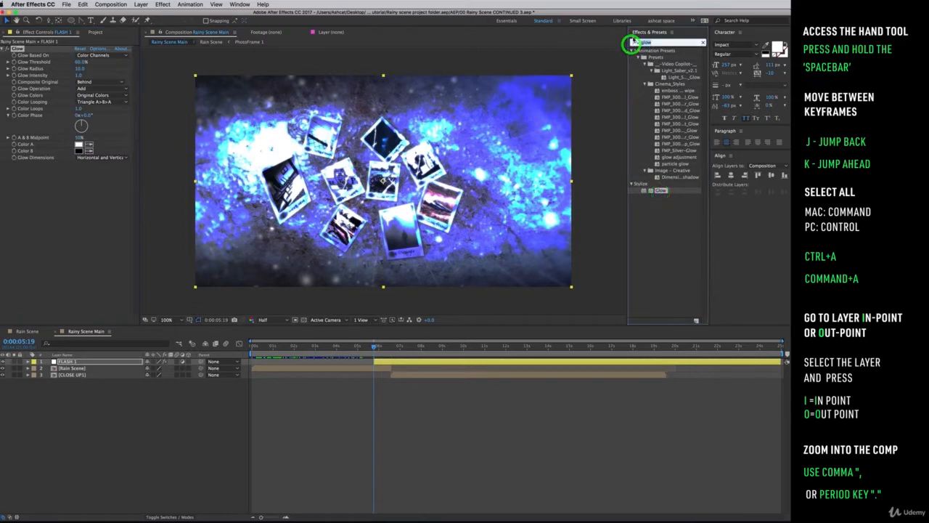
text(gaus)
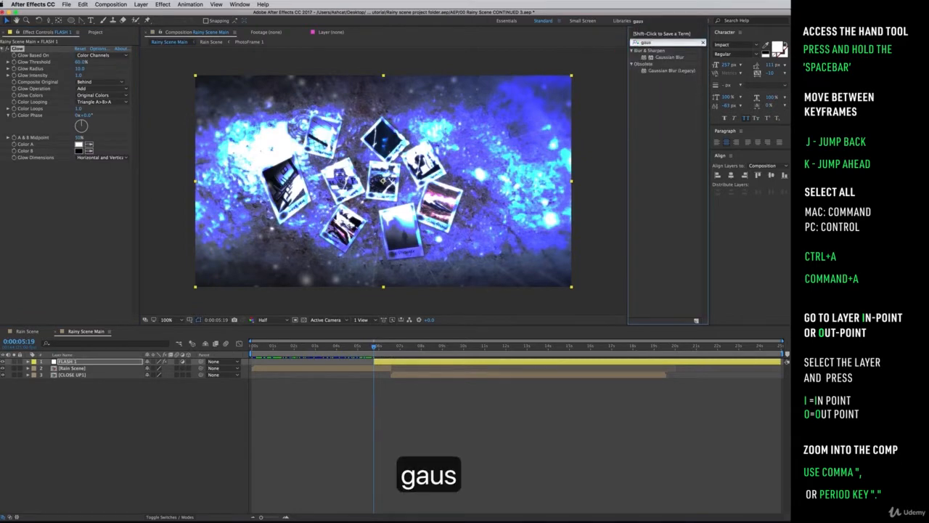
double_click(666, 58)
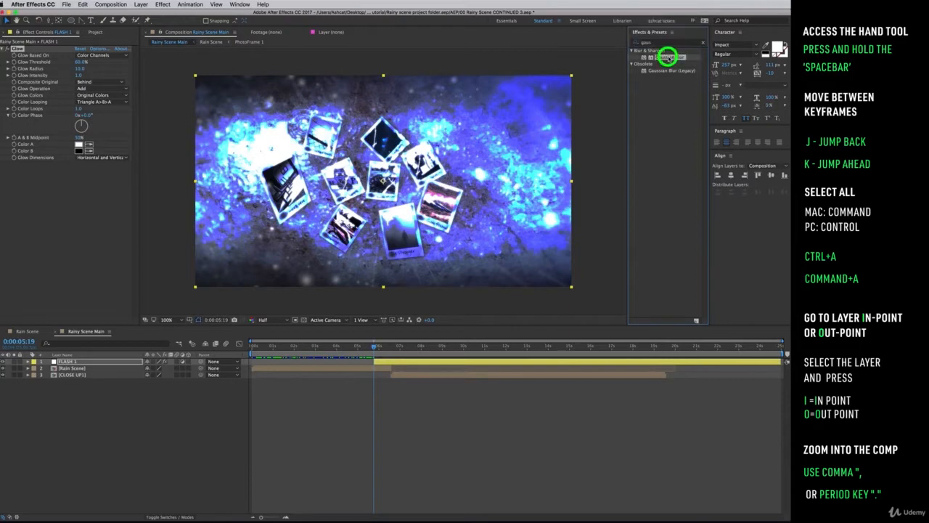
click(91, 363)
Apply Optics Compensation to the FLASH 1 layer, and switch off both Gaussian Blur and Optics Compensation
click(637, 43)
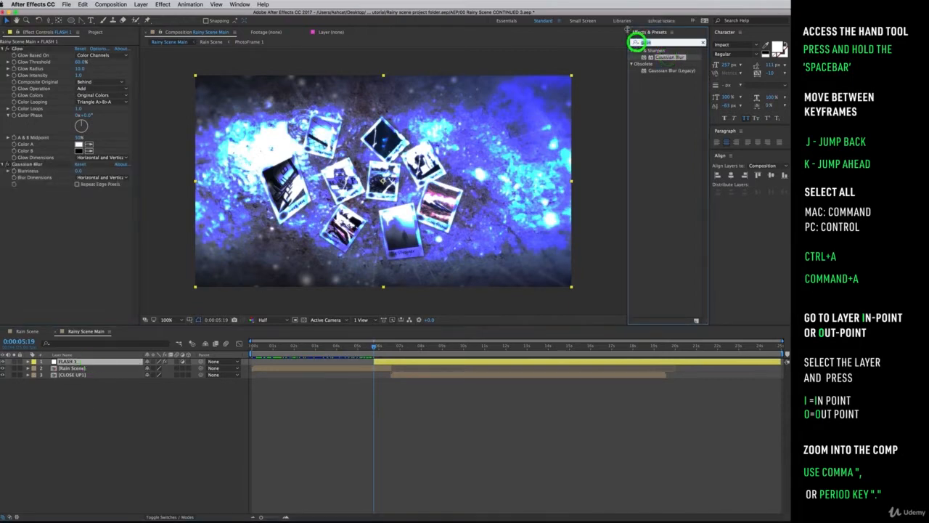
text(opt)
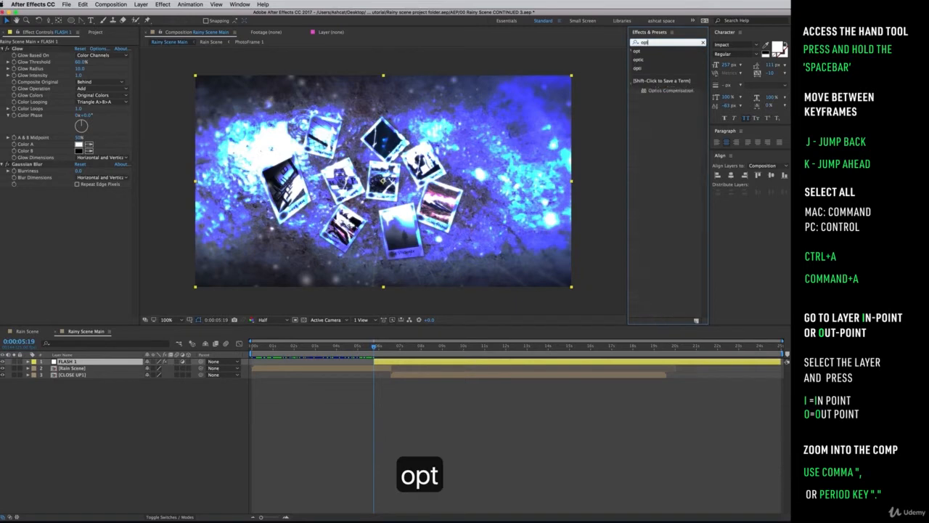
click(680, 110)
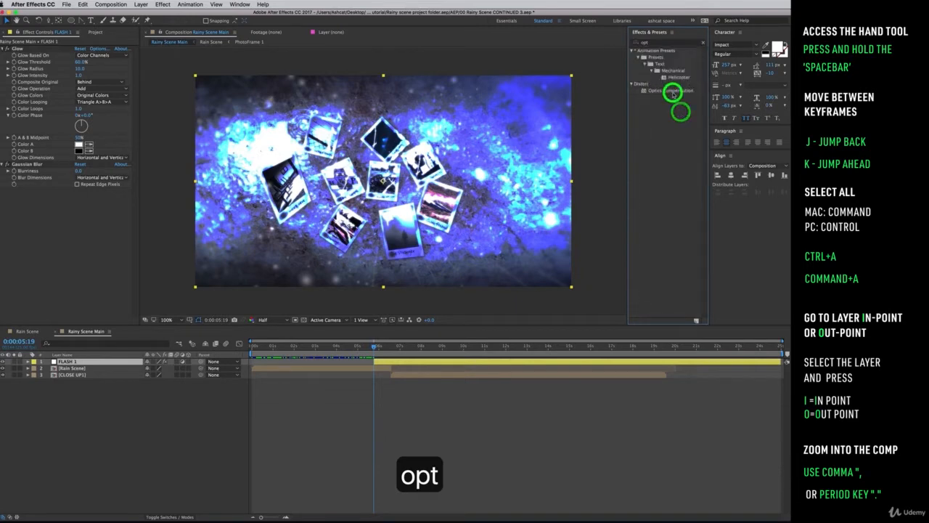
drag(672, 92, 78, 362)
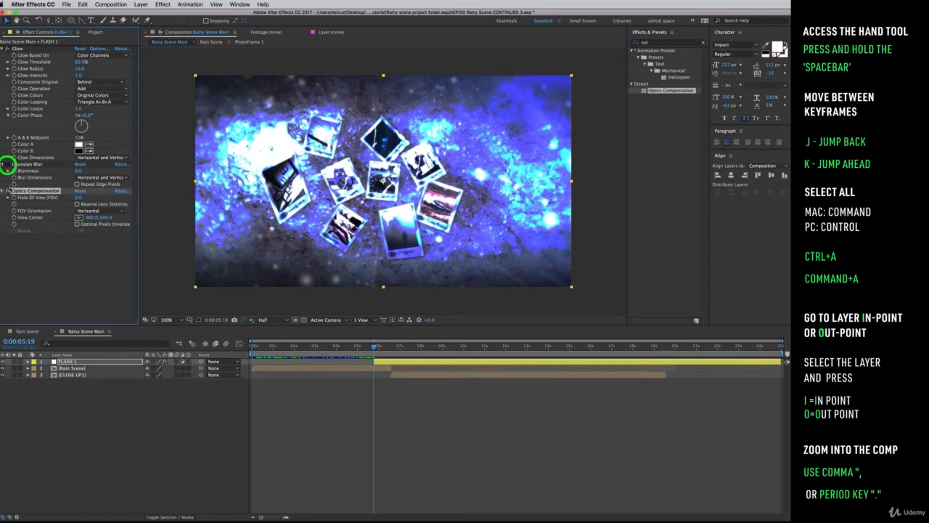
click(8, 191)
Keyframe Glow Threshold at 100% and Glow Radius at 0 at 0:00:05:19, and show the layer's keyframes
click(14, 64)
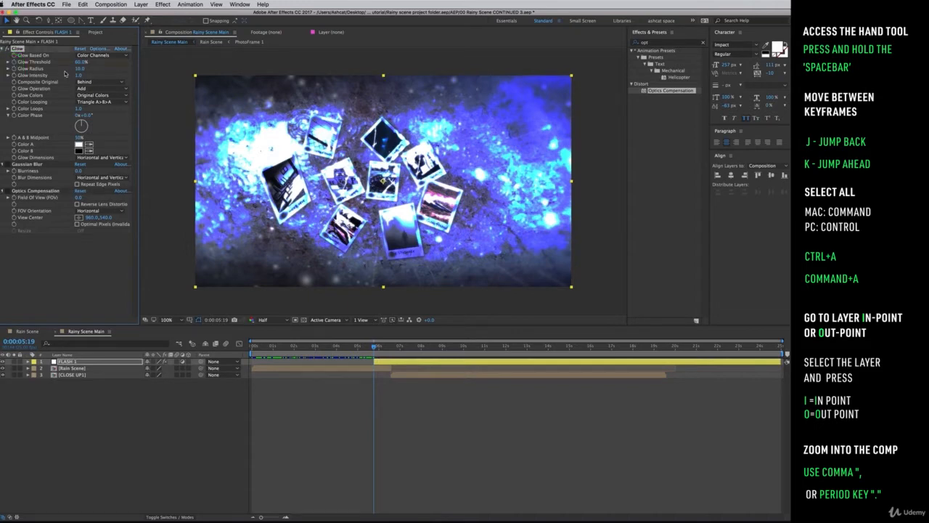
drag(79, 69, 125, 65)
click(10, 50)
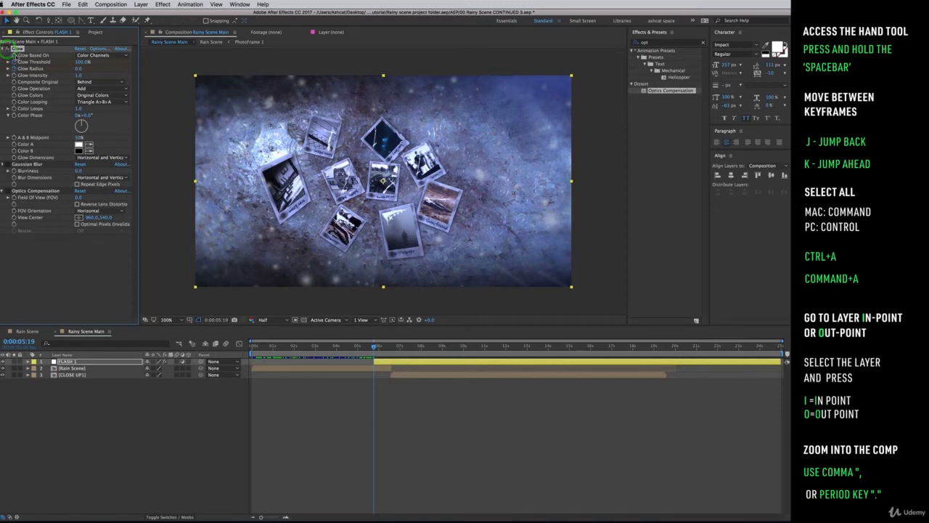
key(u)
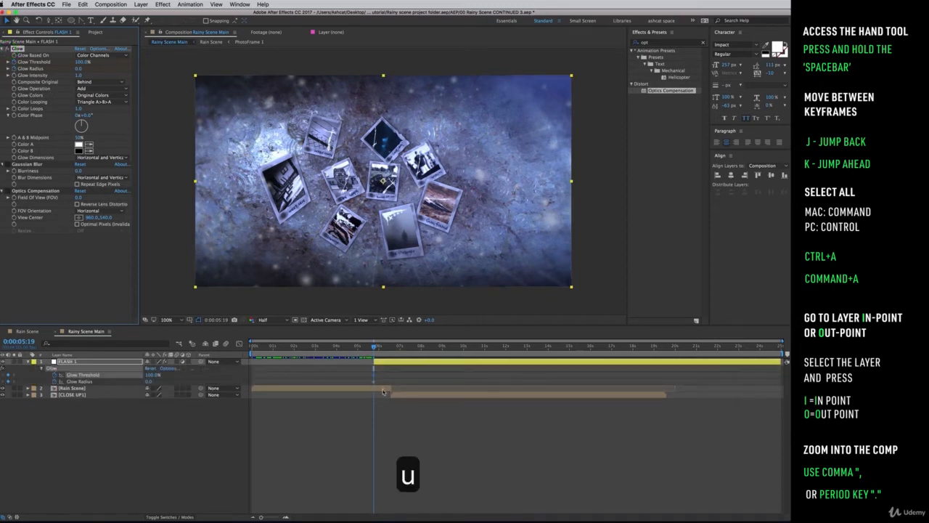
At the end of Rain Scene, 0:00:06:14, keyframe FLASH 1's Glow Threshold at 50.2% and Glow Radius at 178
click(383, 391)
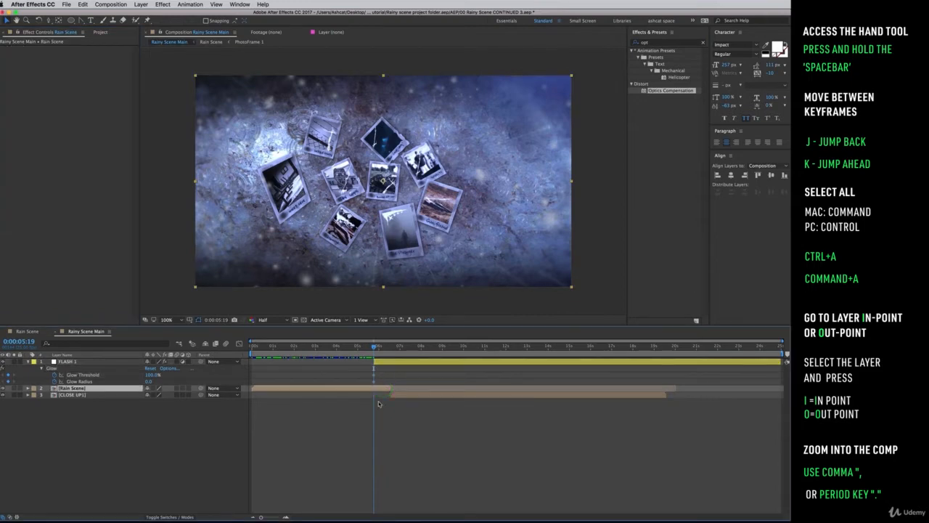
key(o)
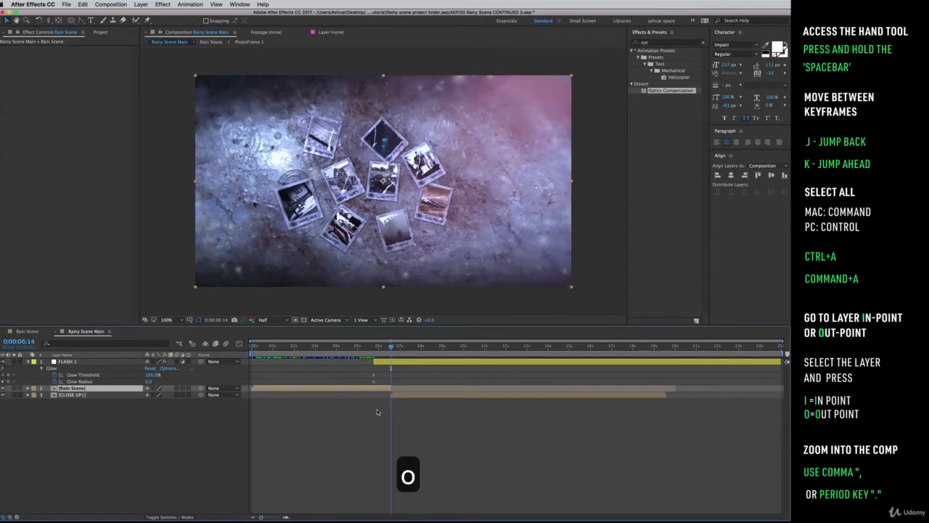
click(67, 361)
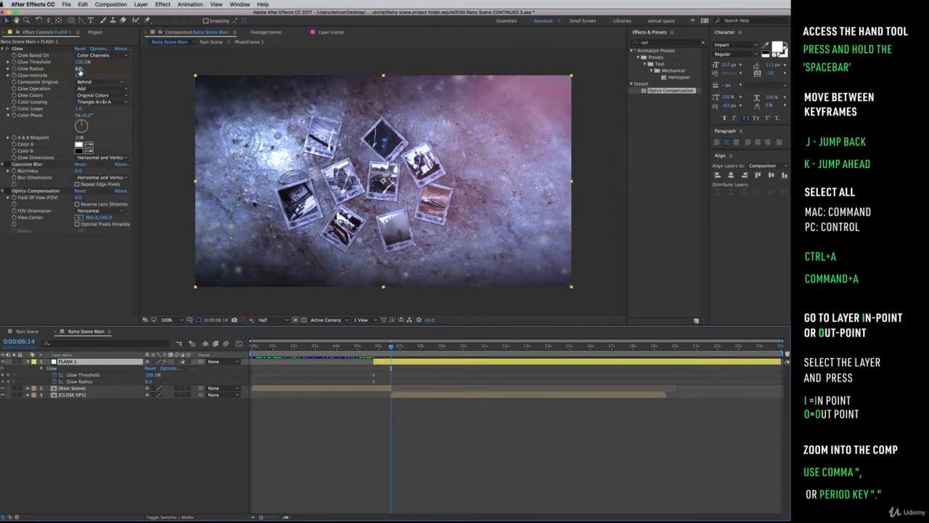
drag(85, 63, 145, 65)
click(83, 361)
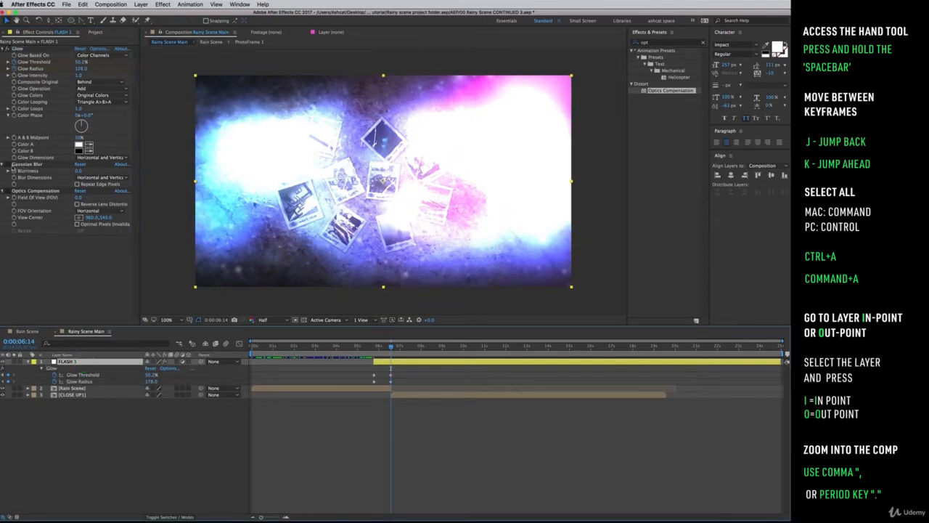
Turn Gaussian Blur back on, start Blurriness keyframes at 0:00:05:19, and enable Repeat Edge Pixels
click(9, 166)
key(j)
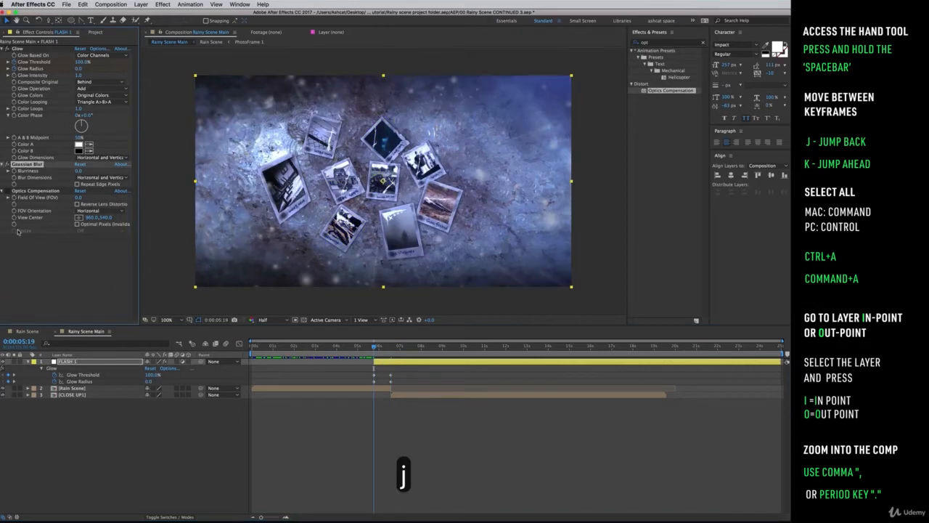
click(13, 171)
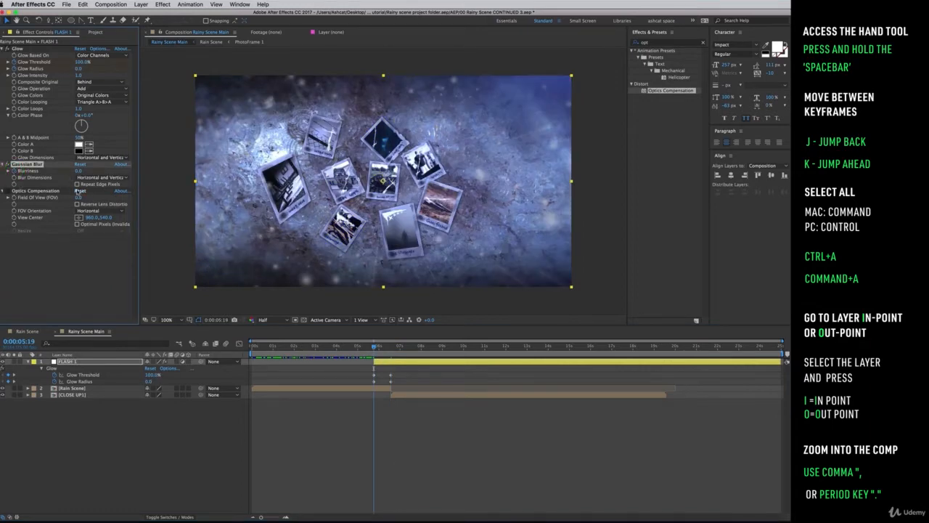
click(77, 185)
Keyframe the Gaussian Blur Blurriness at about 31 at 0:00:06:14, with the layer's keyframes shown
key(k)
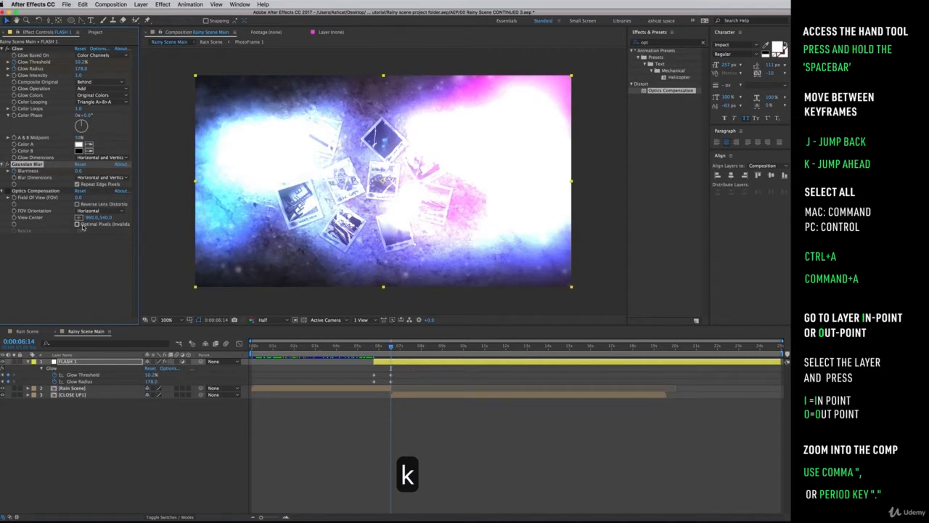
key(u)
key(u)
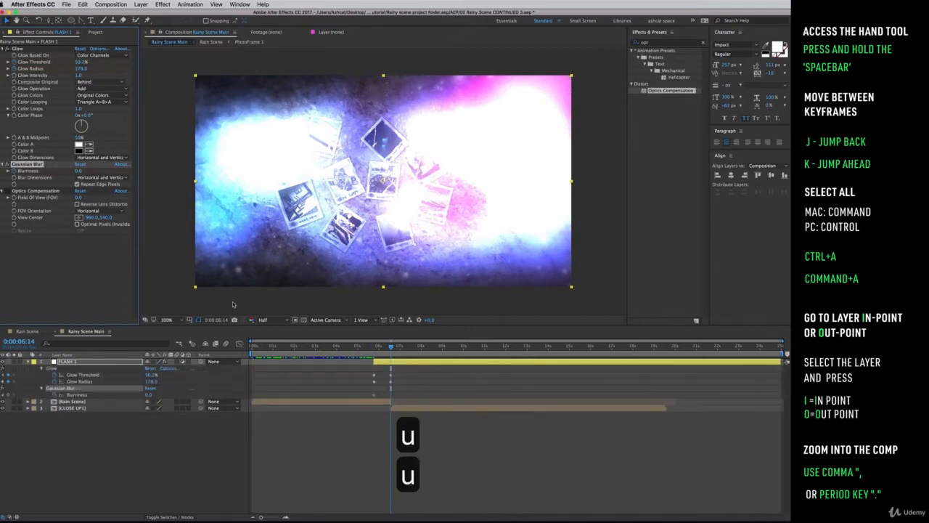
click(80, 169)
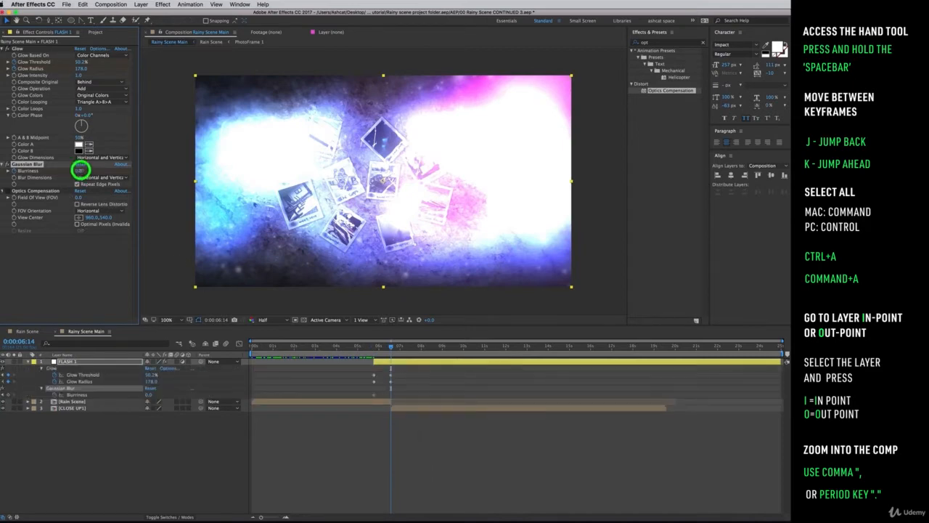
drag(79, 170, 204, 172)
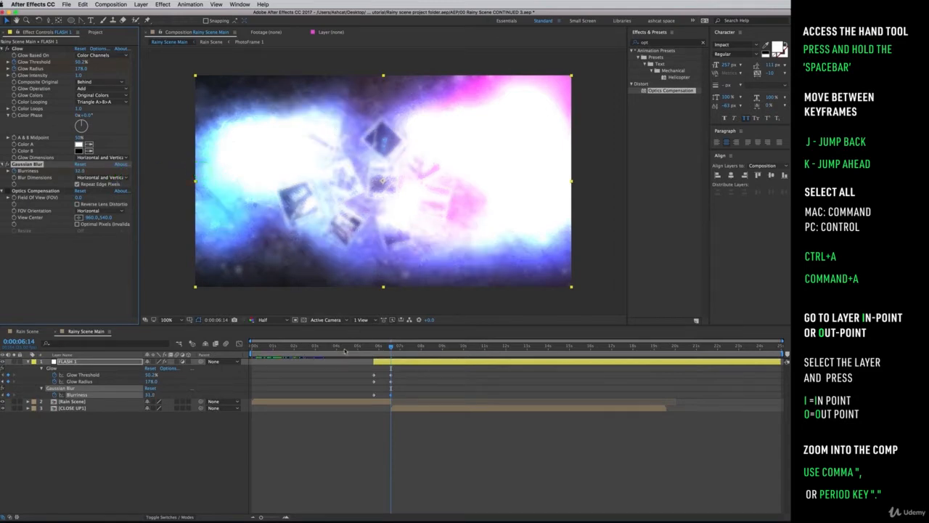
Preview the flash from 0:00:05:14 and scrub through it to the cut at 0:00:06:14
click(369, 346)
key(space)
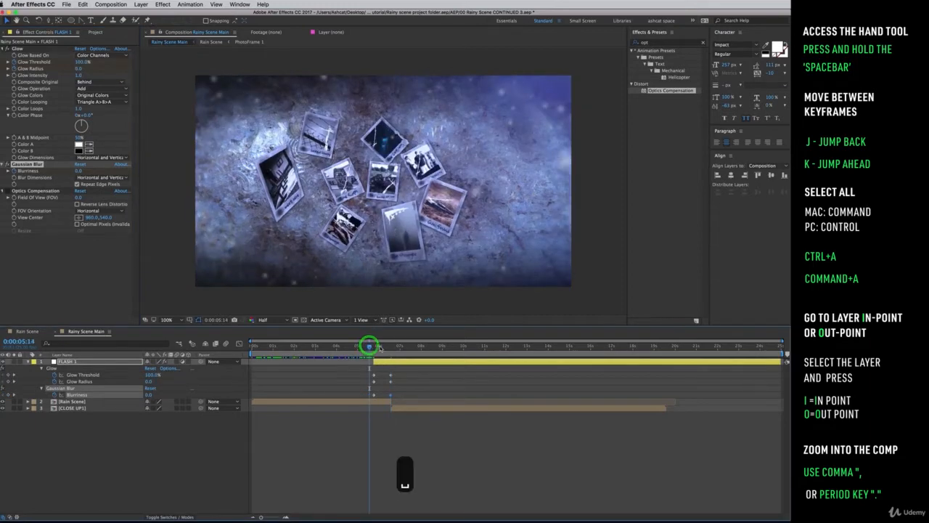
key(space)
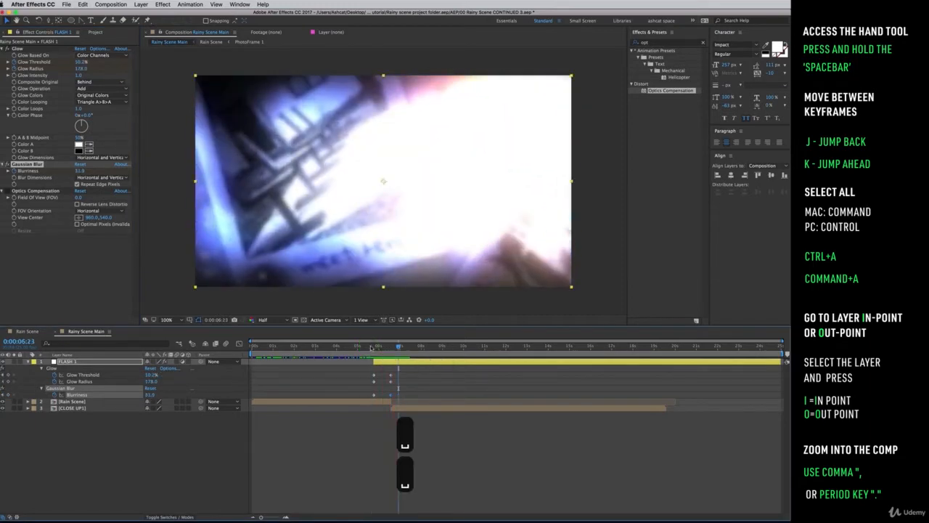
click(374, 345)
drag(374, 345, 391, 346)
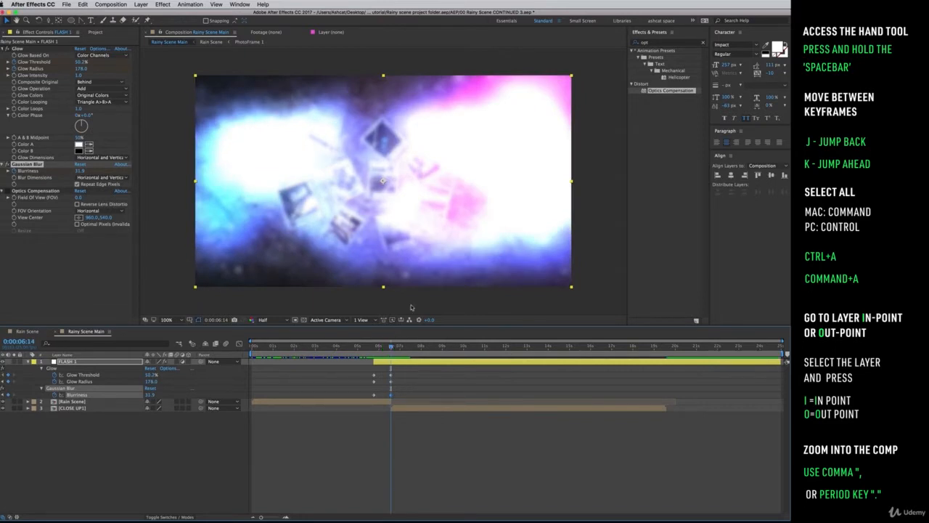
At 0:00:06:24, keyframe FLASH 1's Glow Radius at 0, Glow Threshold at 100%, and reset Gaussian Blur to 0 Blurriness
key(shift+Page_Down)
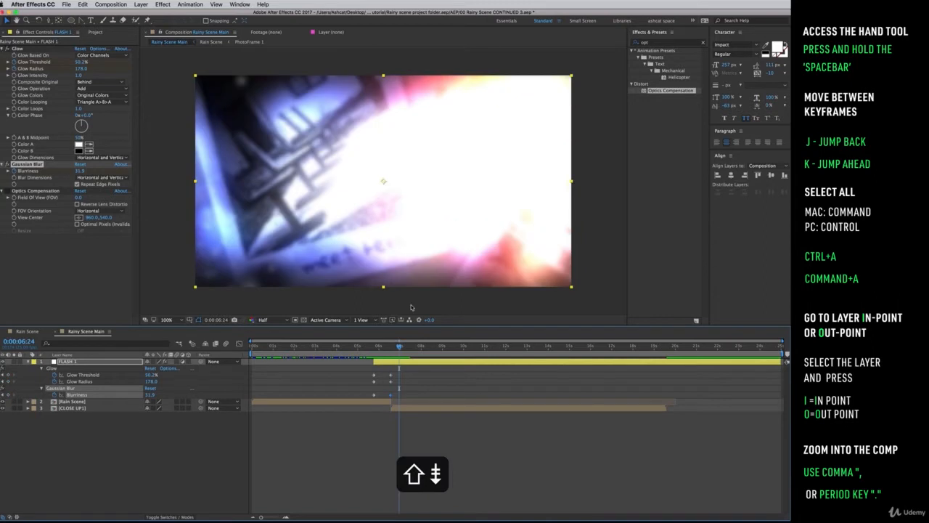
click(70, 272)
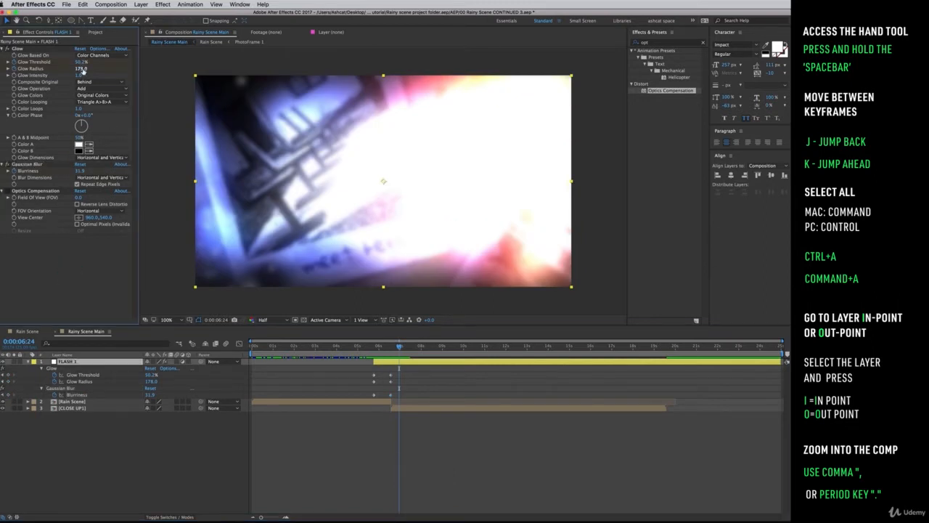
drag(82, 69, 21, 70)
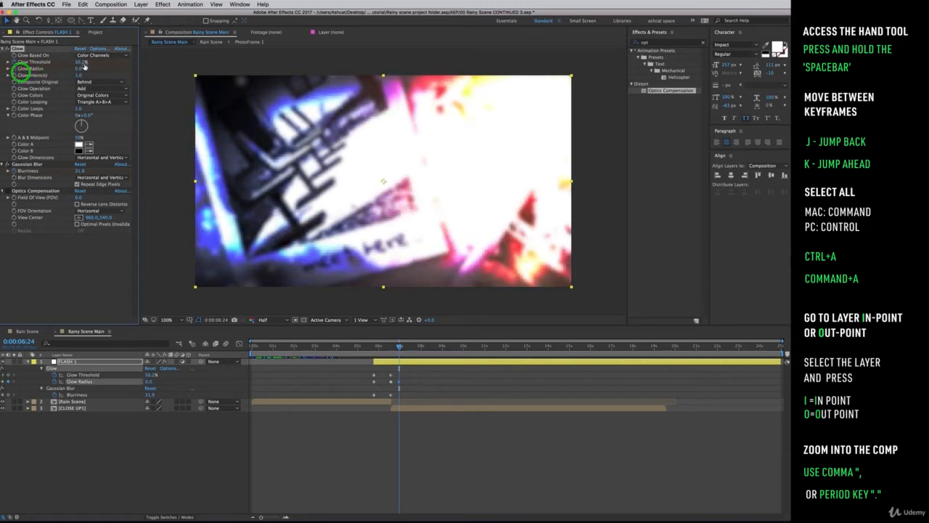
drag(86, 63, 143, 60)
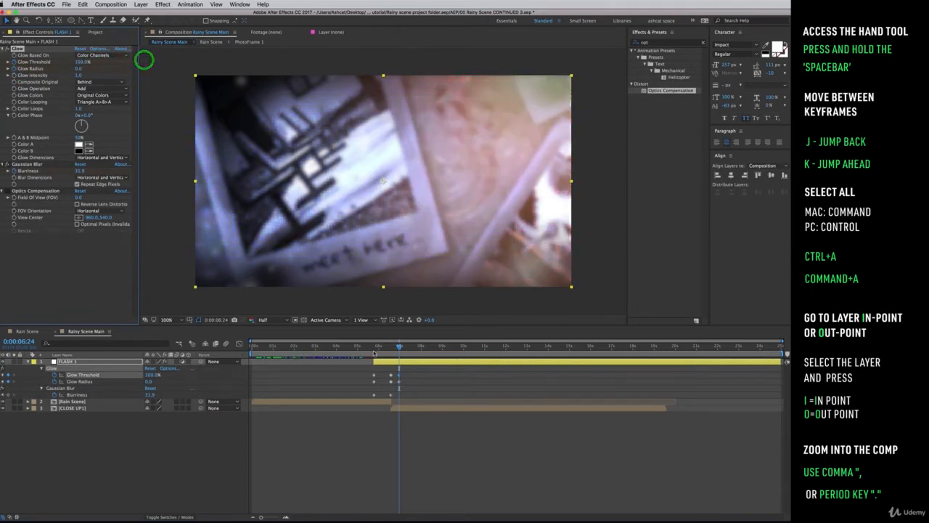
click(80, 166)
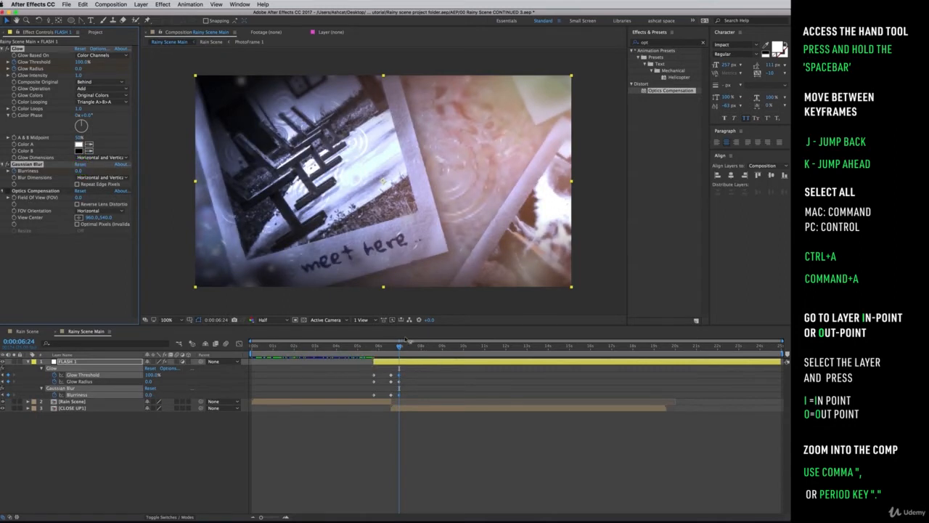
Preview the glow and blur flash across the cut, starting from about 0:00:05:21 and again from 0:00:05:11
click(373, 349)
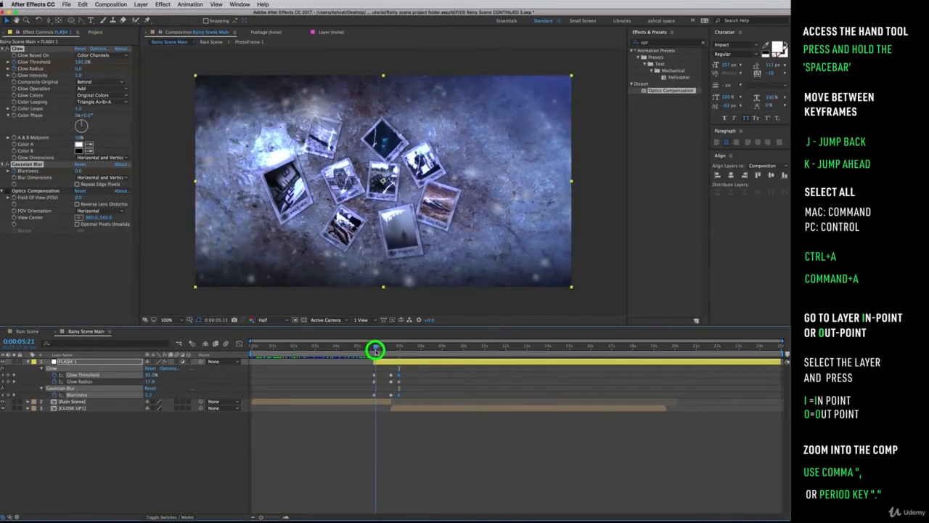
key(space)
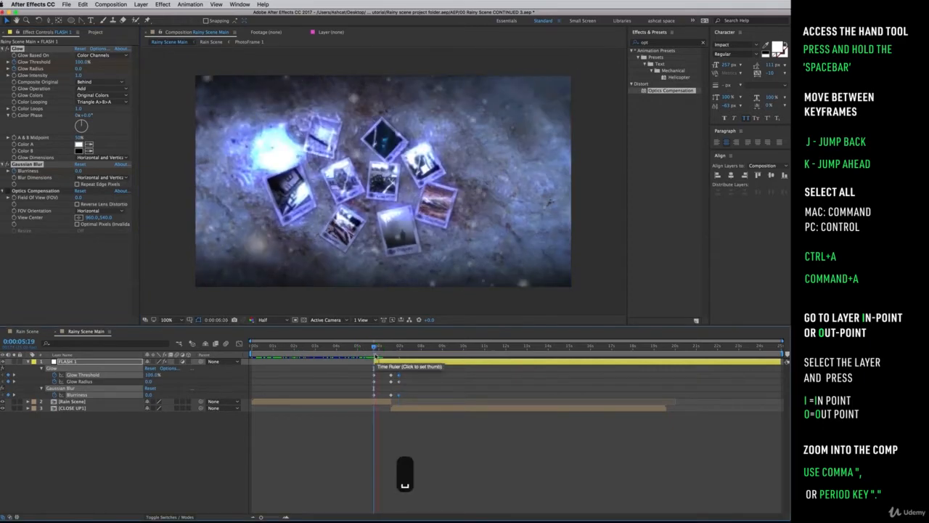
key(space)
click(366, 347)
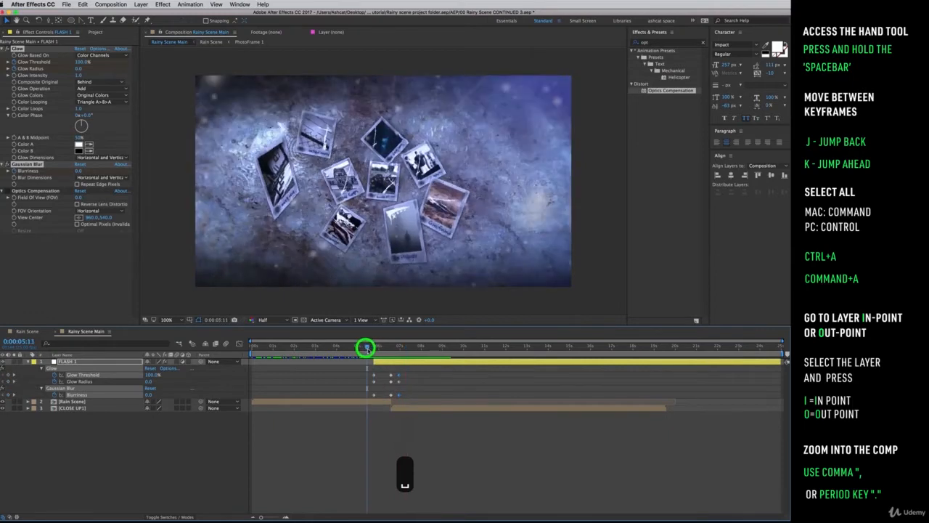
key(space)
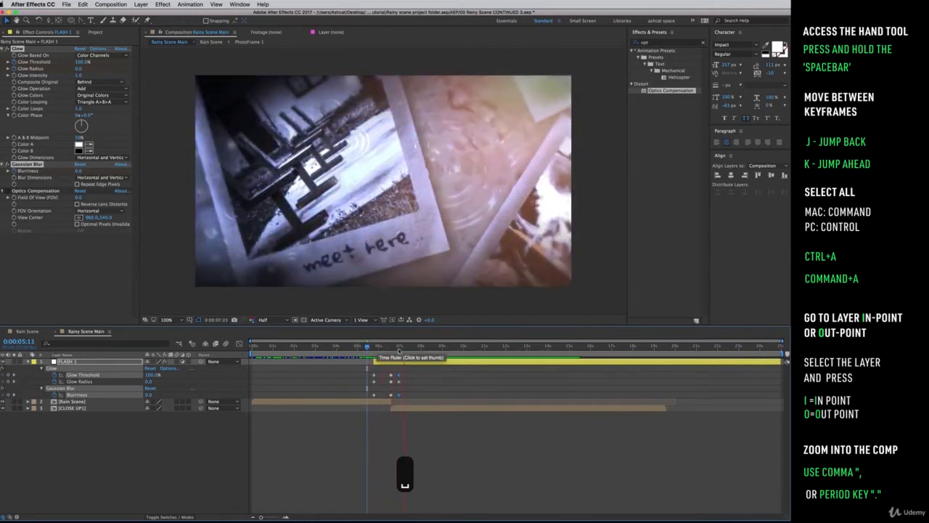
key(space)
Turn on Optics Compensation with Reverse Lens Distortion, start Field of View keyframes at 0:00:05:19, and show the layer's keyframes
mouse_move(371, 348)
mouse_down()
mouse_move(405, 347)
mouse_move(365, 341)
mouse_move(399, 336)
mouse_move(373, 333)
mouse_move(405, 339)
mouse_move(368, 330)
mouse_move(413, 339)
mouse_move(376, 335)
mouse_up()
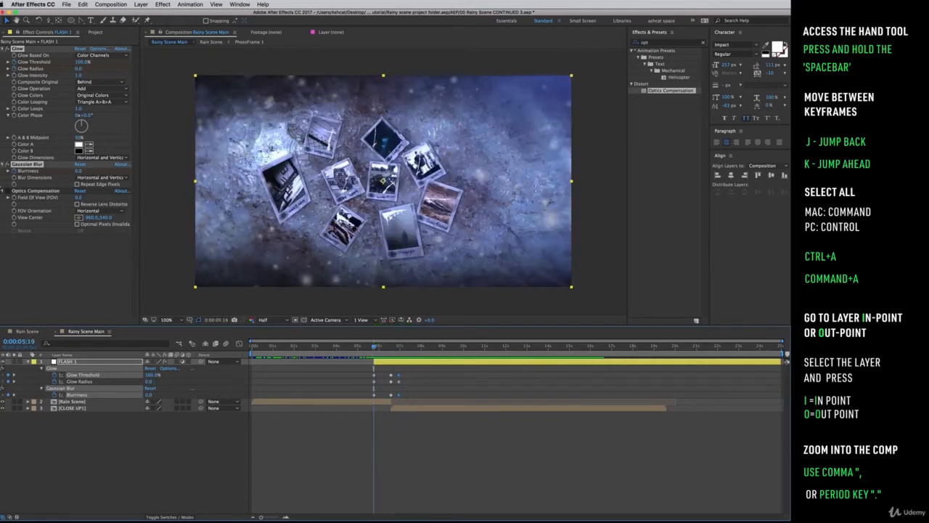
click(7, 193)
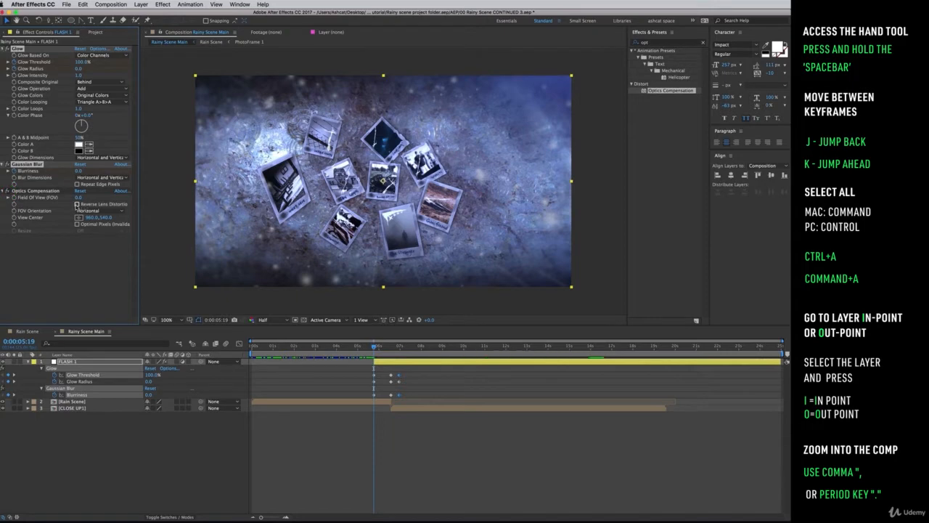
click(77, 204)
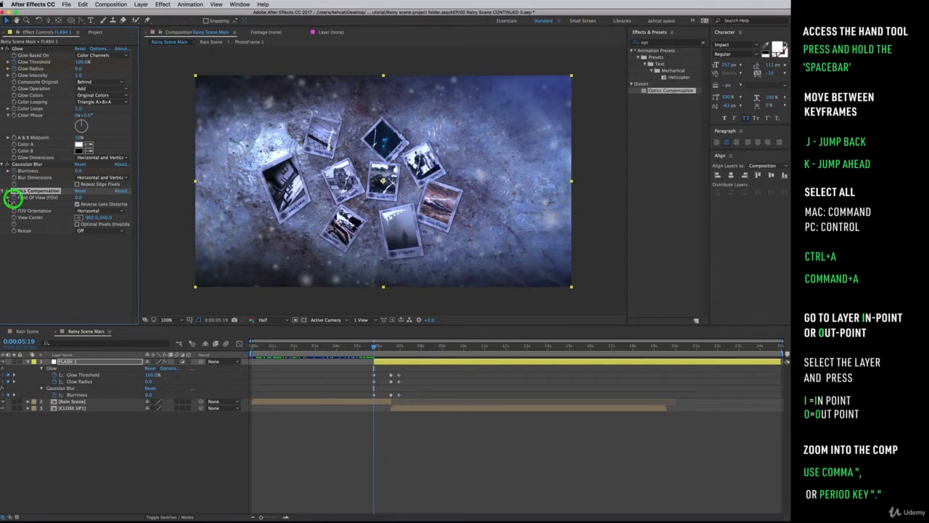
key(u)
key(u)
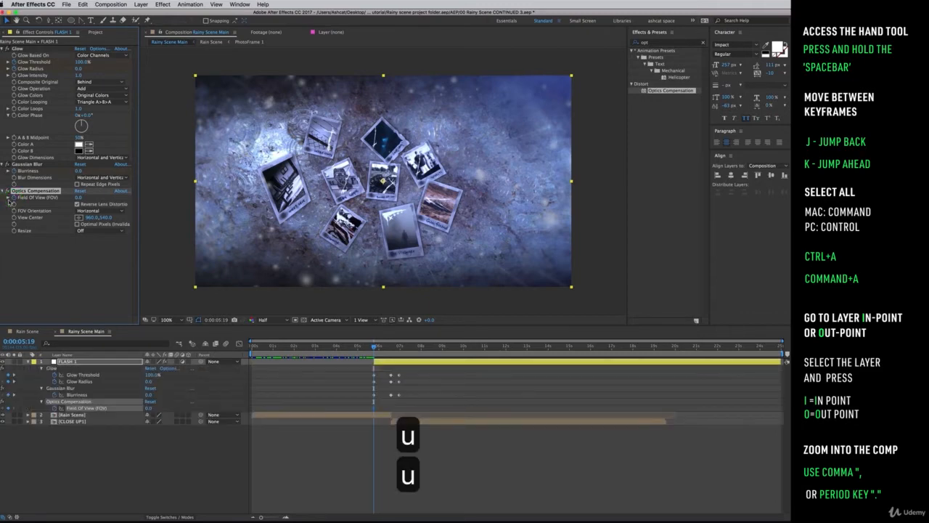
Keyframe the Optics Compensation Field of View at about 95.4 at the 0:00:06:14 cut
drag(375, 349, 384, 351)
key(k)
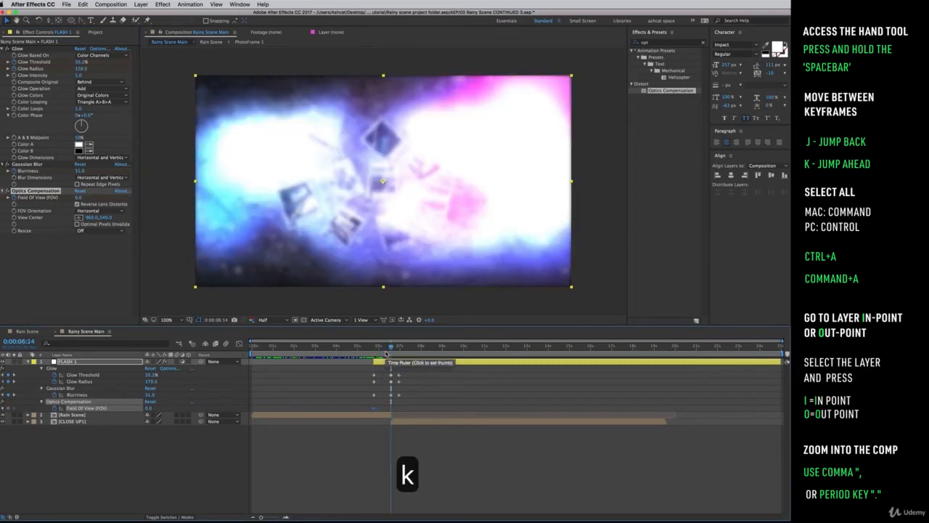
drag(78, 197, 492, 242)
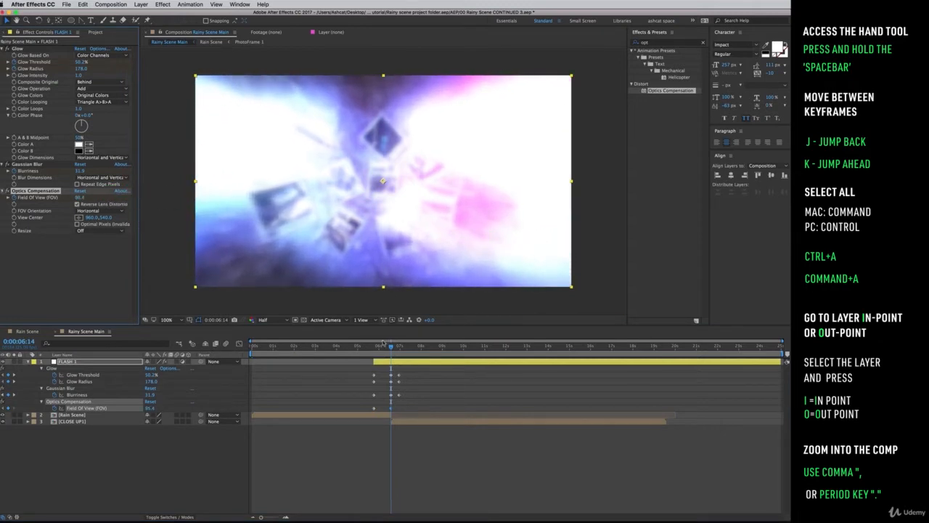
Keyframe the Optics Compensation Field of View at 0 at 0:00:06:24, in line with the ending glow and blur keyframes
drag(392, 350, 398, 347)
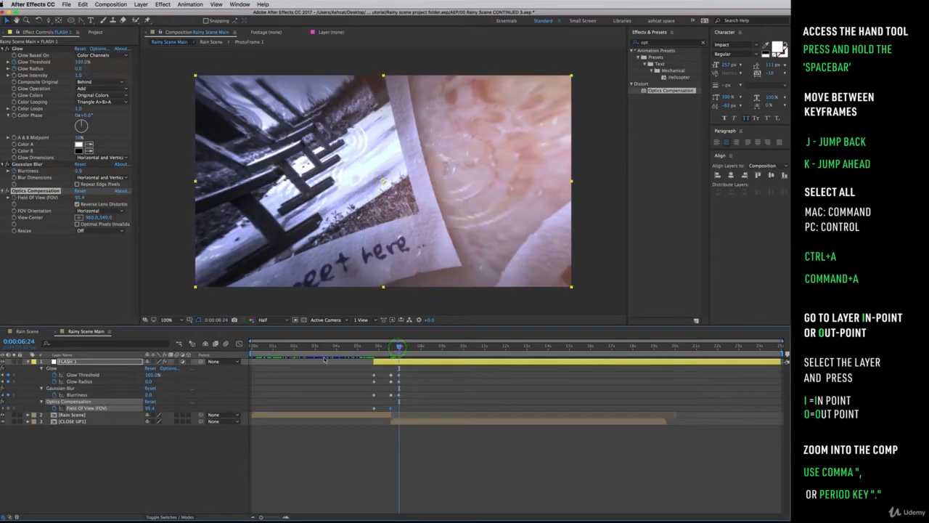
key(j)
key(k)
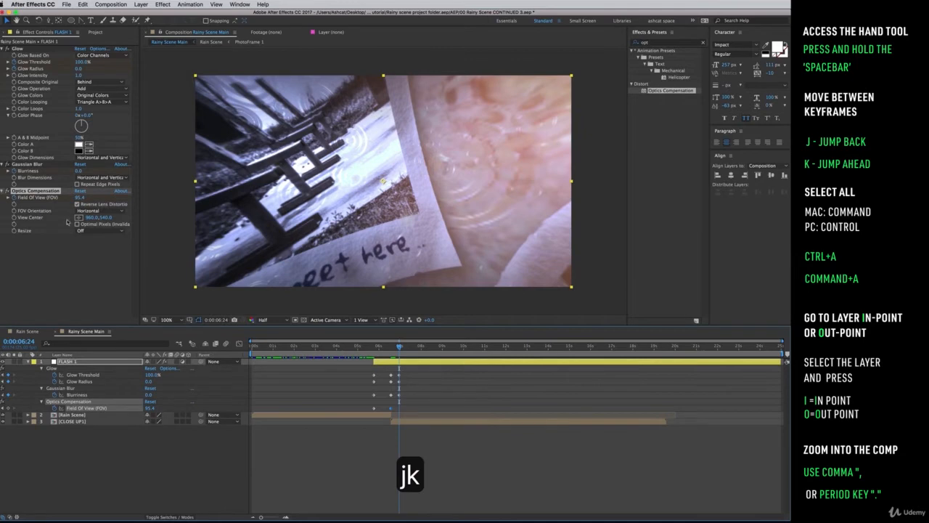
click(81, 197)
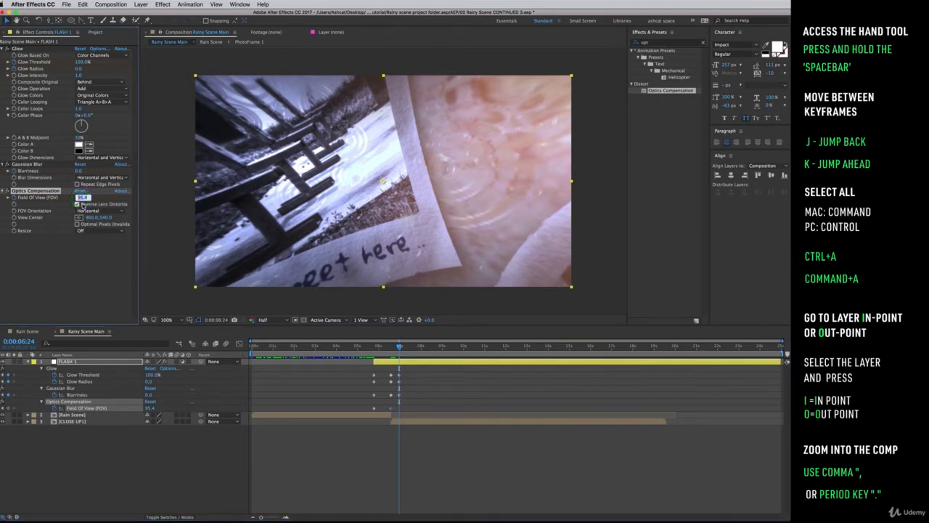
text(0)
click(93, 262)
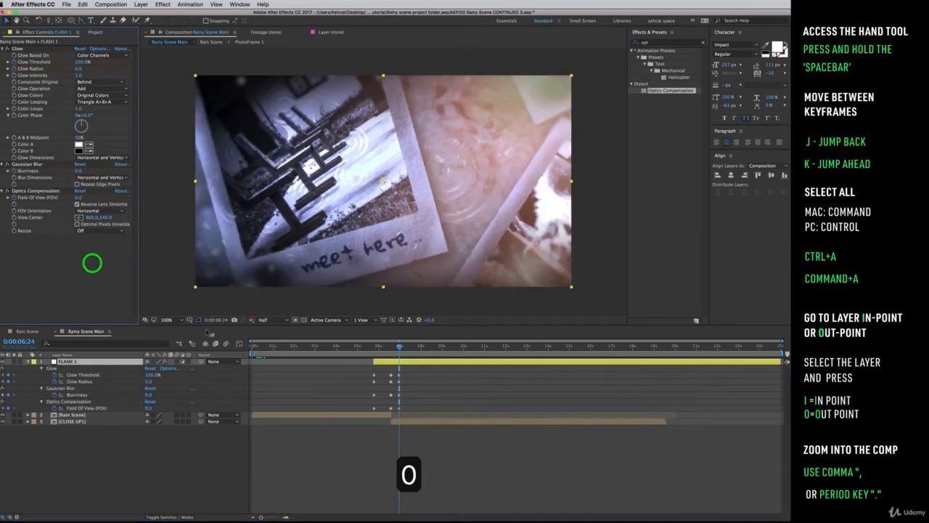
Preview the transition with the lens distortion, scrub back over the cut, and replay it from 0:00:05:14
click(367, 346)
key(space)
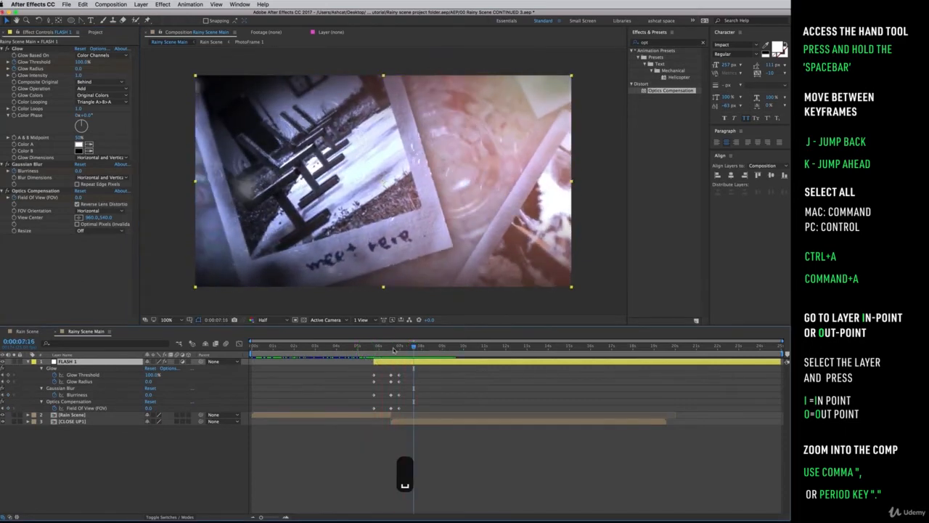
click(395, 347)
drag(396, 349, 377, 346)
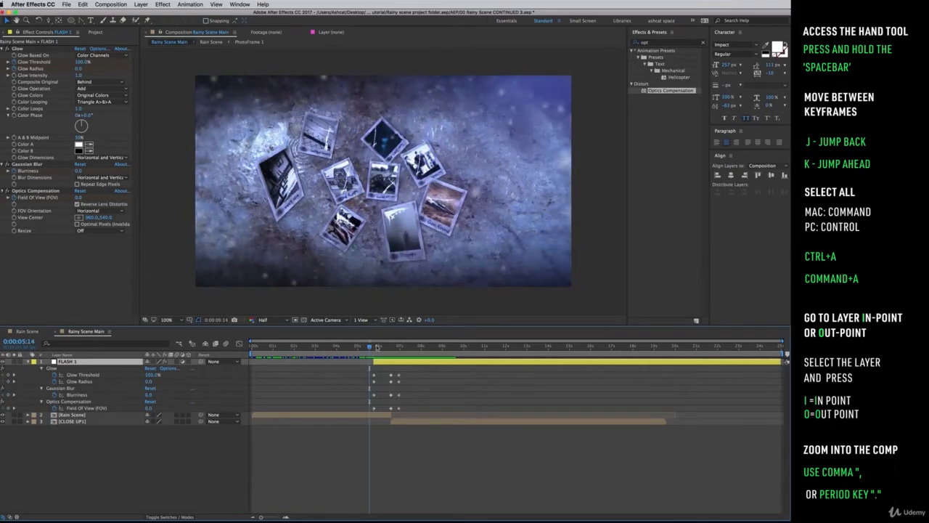
key(space)
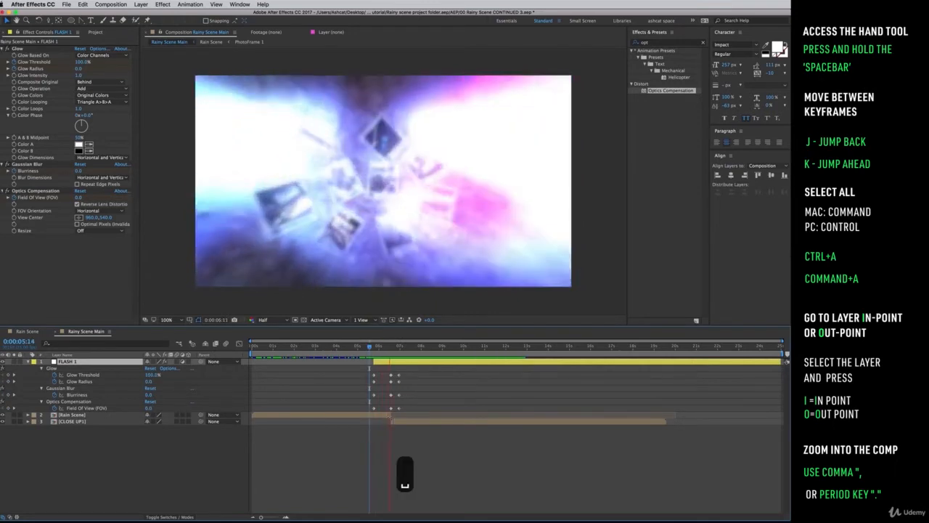
click(401, 349)
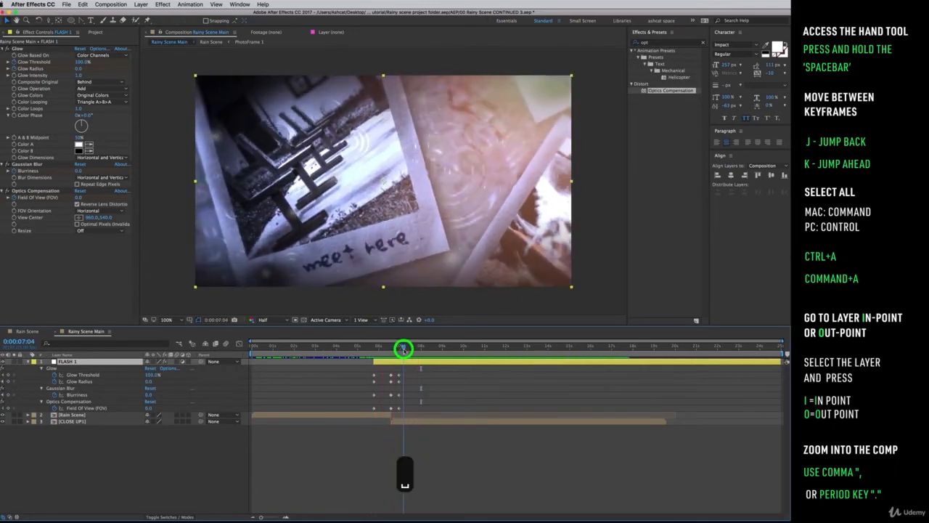
Trim the end of the FLASH 1 layer to its last keyframes at 0:00:06:24 and collapse its properties
click(410, 361)
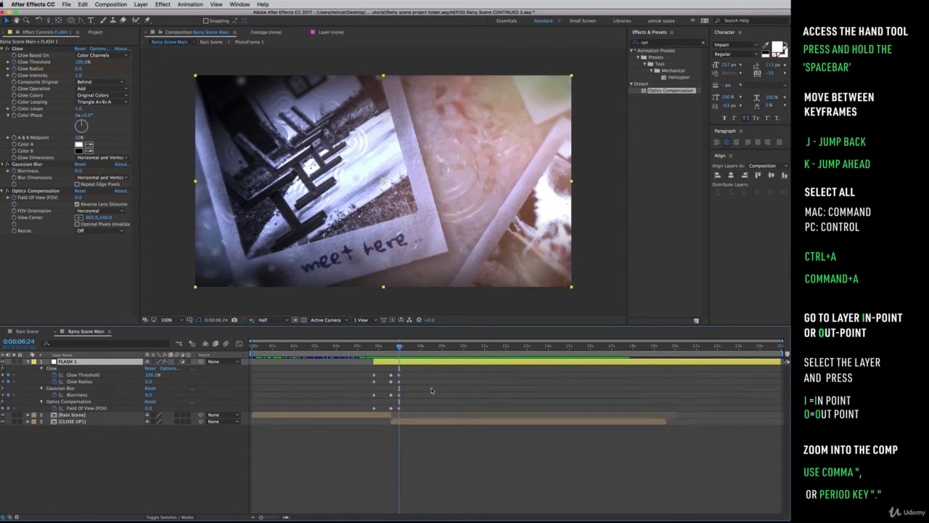
drag(395, 353, 398, 352)
key(alt+bracketright)
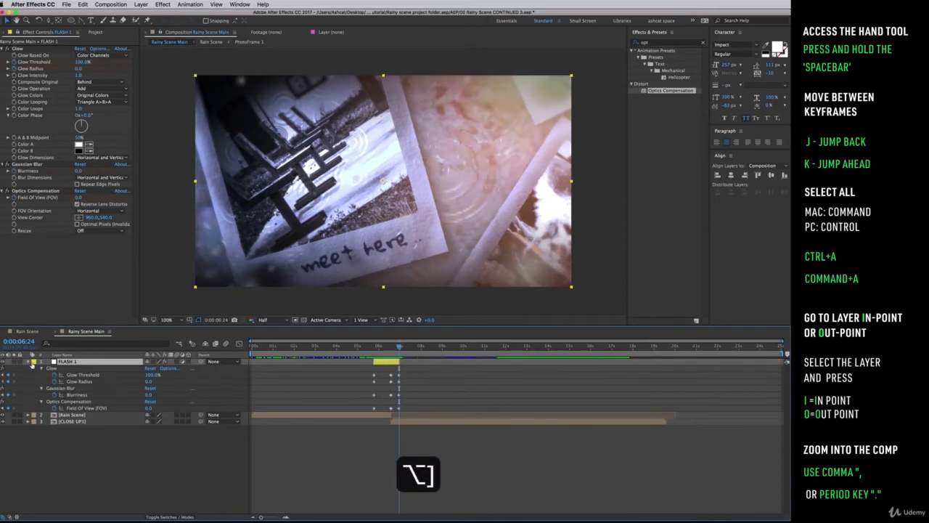
click(30, 361)
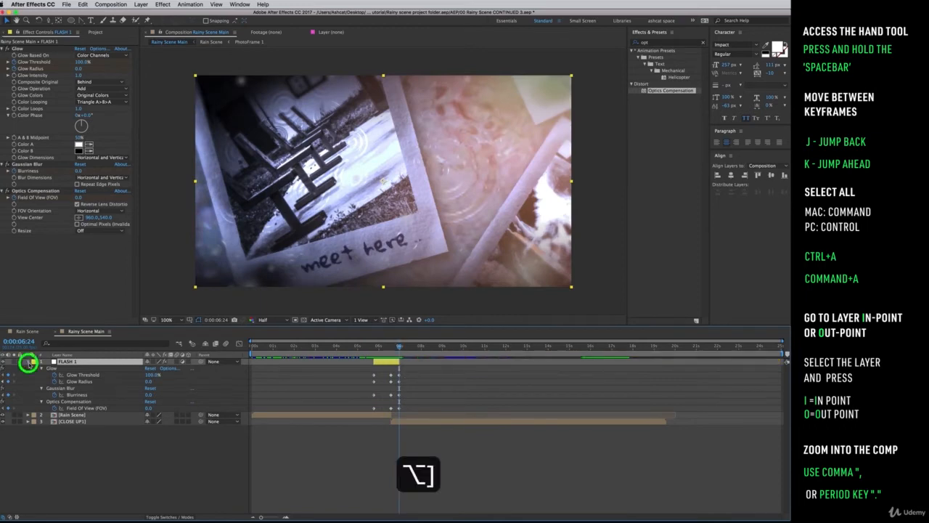
click(249, 516)
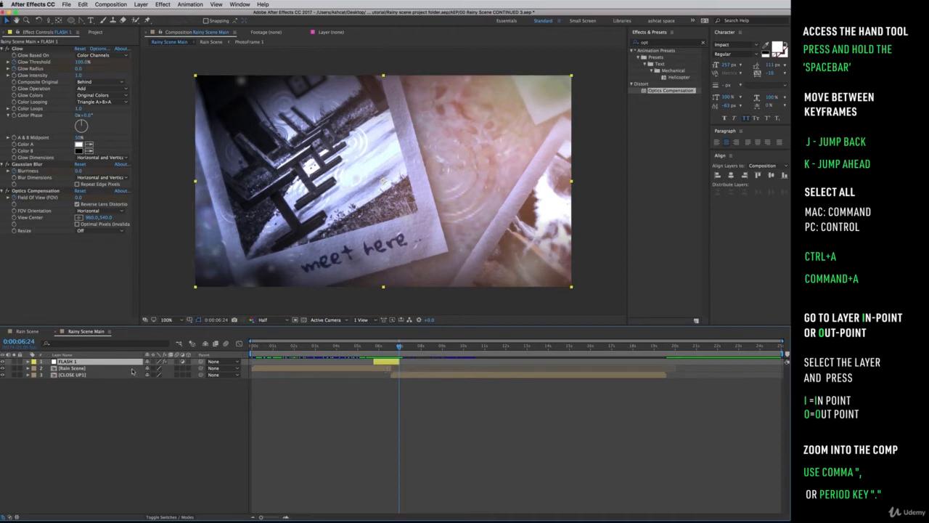
Scrub through the close-up shot and trim the end of the CLOSE UP1 layer to 0:00:10:00
drag(372, 349, 457, 338)
click(463, 347)
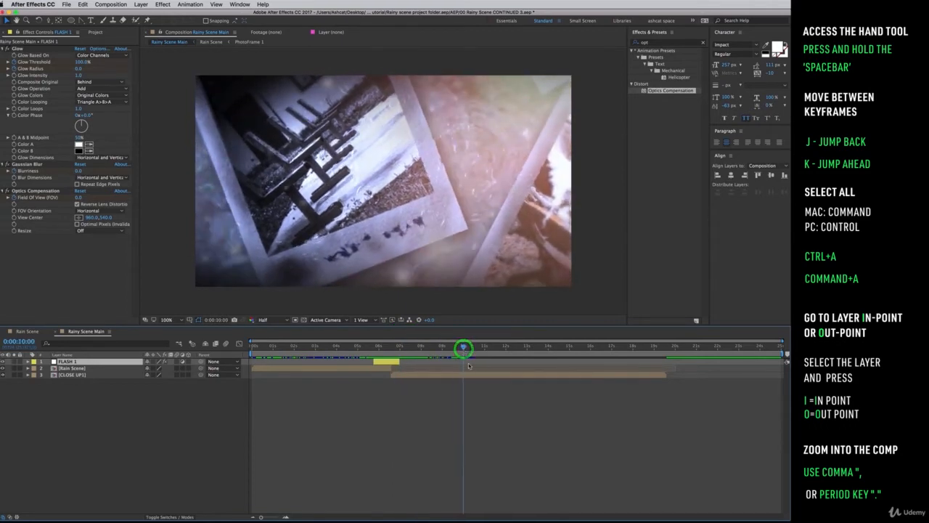
click(470, 376)
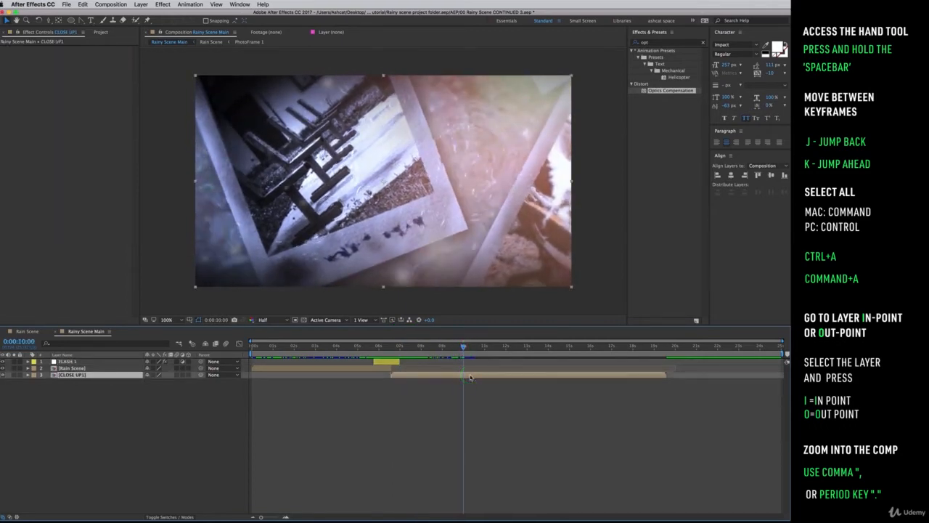
key(alt+bracketright)
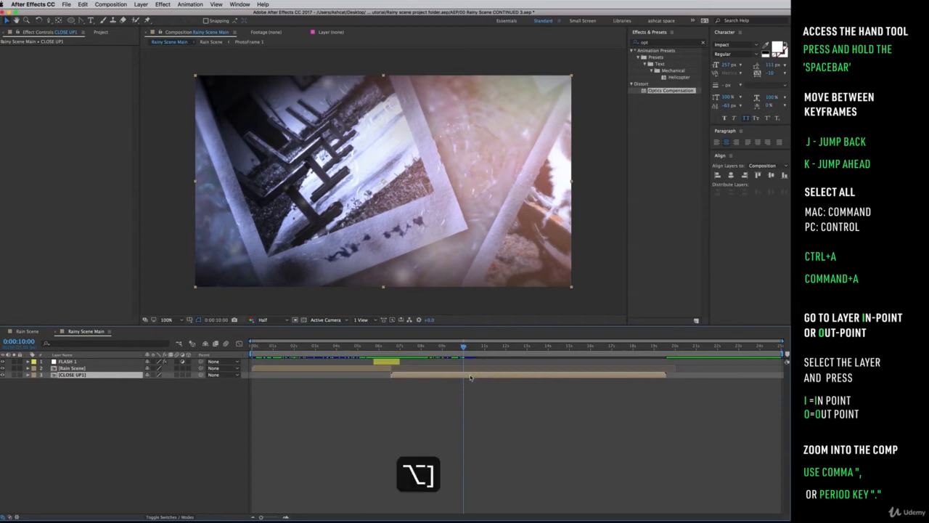
click(58, 452)
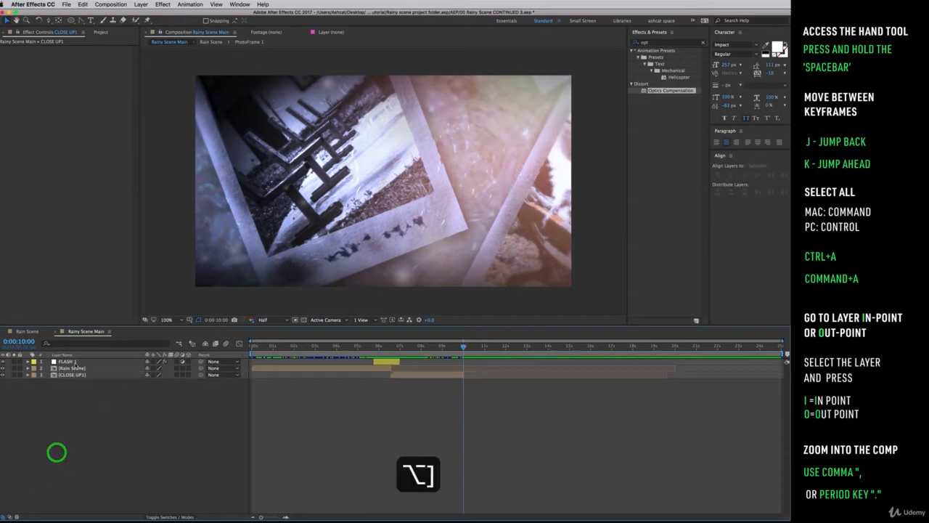
Duplicate FLASH 1, place the copy directly above CLOSE UP1, and shift it in time to span CLOSE UP1's end at 0:00:10:00
click(73, 361)
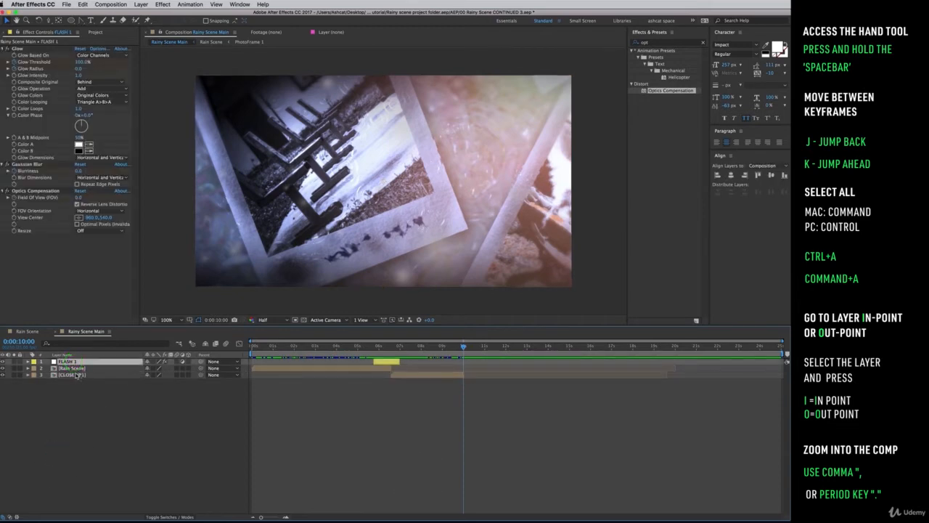
key(super+d)
drag(78, 362, 84, 375)
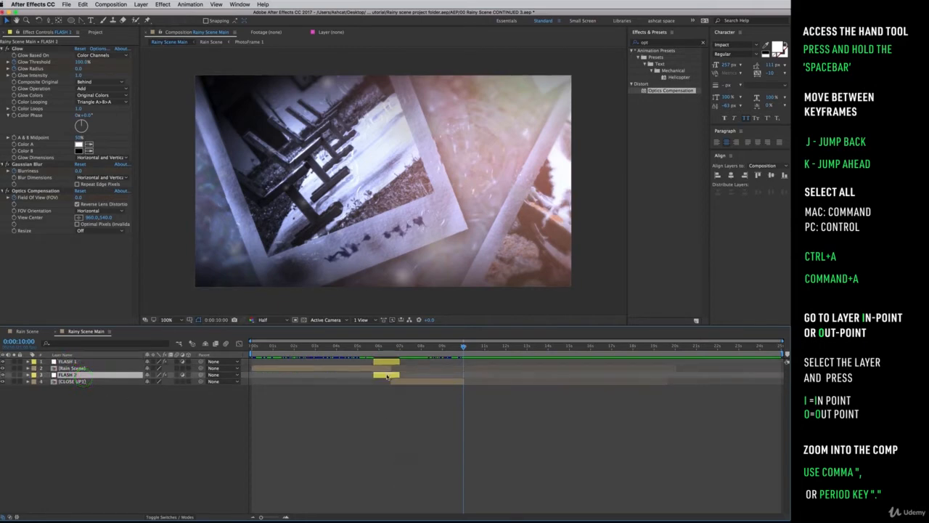
drag(387, 376, 460, 378)
click(454, 381)
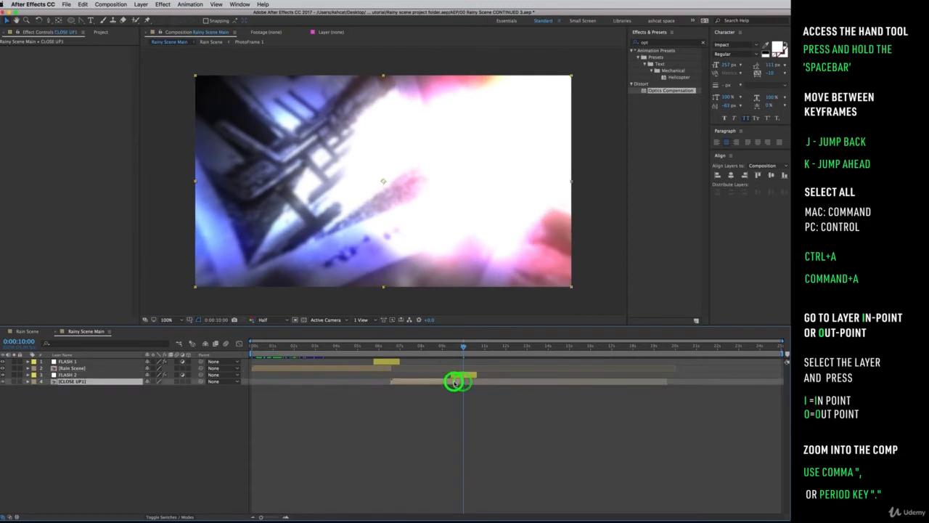
click(460, 374)
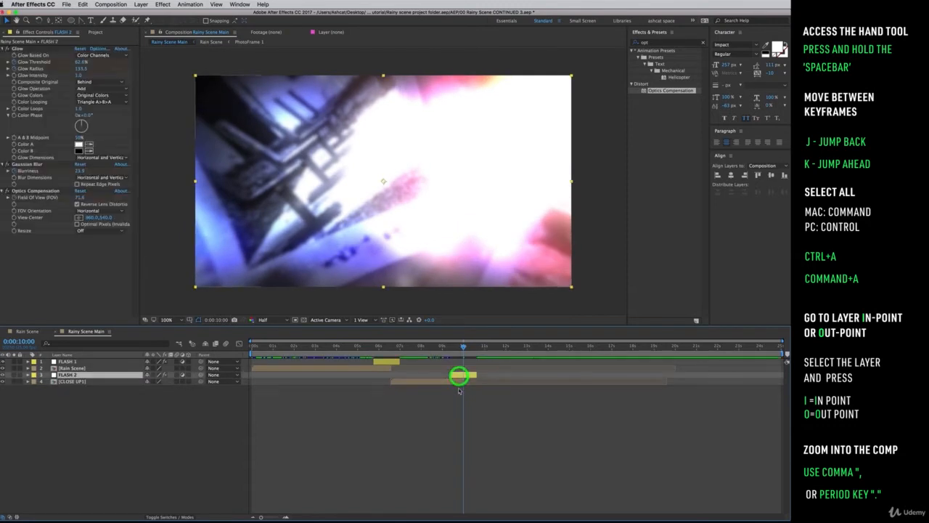
Reveal FLASH 2's keyframes and shift the layer so its middle keyframes align with 0:00:10:00
key(u)
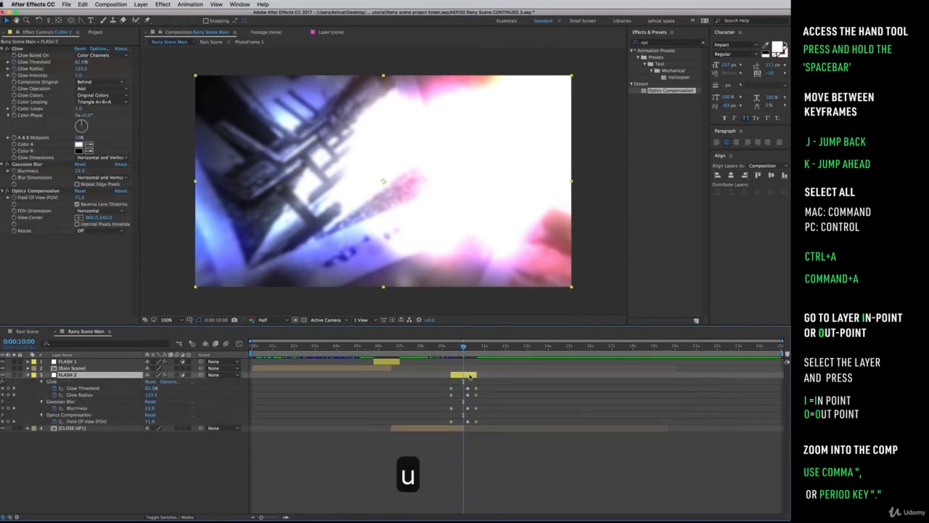
drag(469, 375, 464, 374)
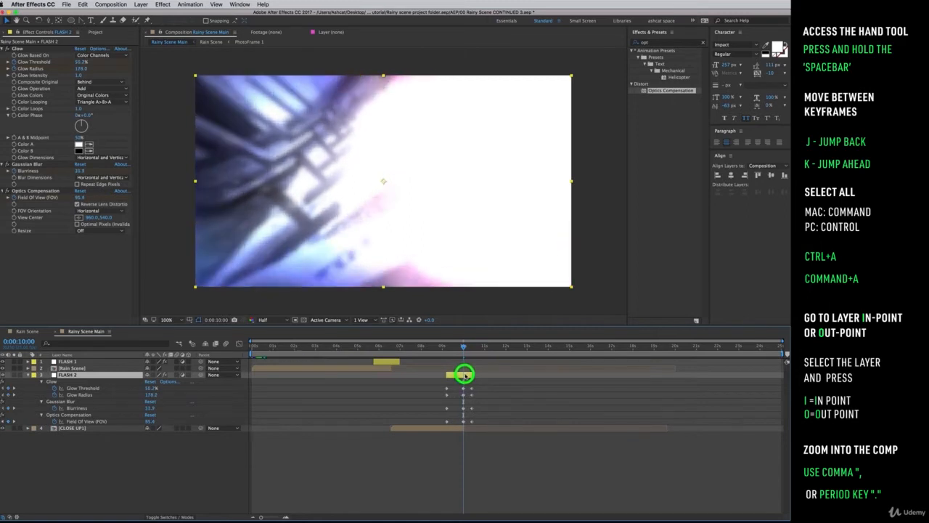
Add the CLOSE UP2 comp beneath CLOSE UP1, collapse FLASH 2's properties, and start CLOSE UP2 at 0:00:10:00
click(91, 33)
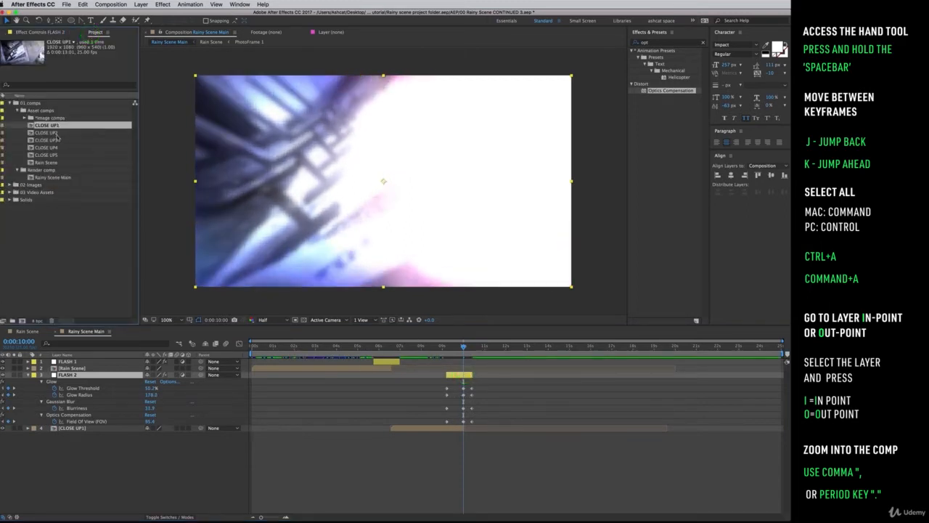
click(56, 133)
drag(56, 133, 104, 455)
click(27, 374)
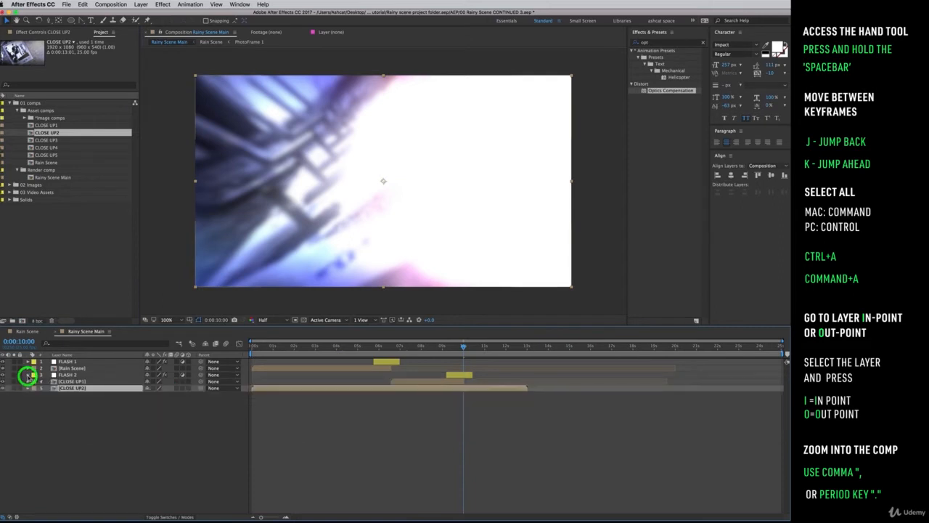
drag(282, 388, 473, 390)
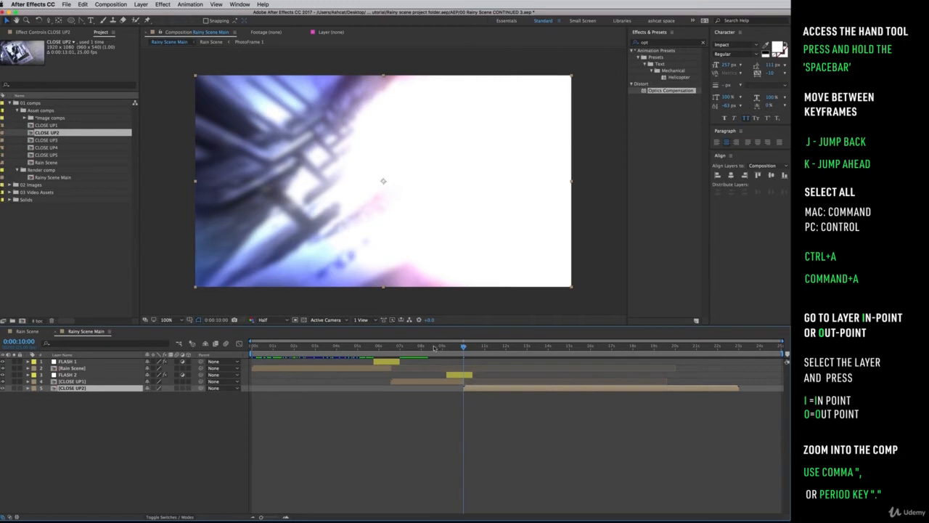
Preview the FLASH 2 transition into CLOSE UP2, replaying it from 0:00:08:17
mouse_move(441, 350)
mouse_down()
mouse_move(524, 361)
mouse_move(527, 346)
mouse_move(459, 331)
mouse_move(453, 363)
mouse_up()
key(space)
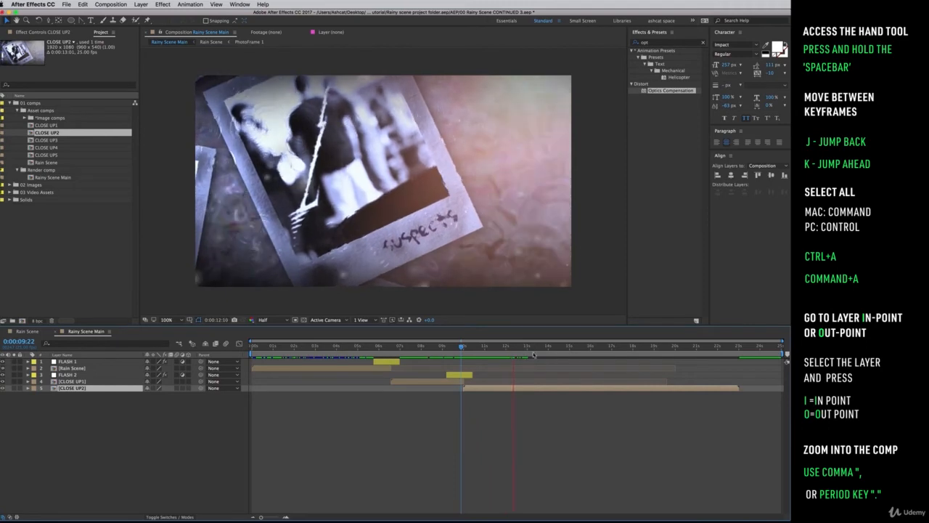
key(space)
drag(458, 346, 436, 345)
key(space)
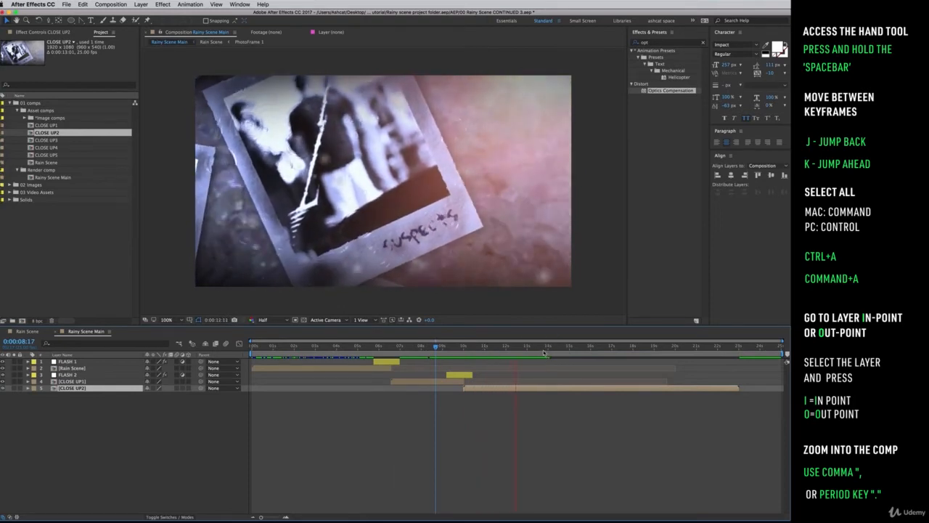
key(space)
Trim the end of the CLOSE UP2 layer at 0:00:13:01 and tighten it by one frame to 0:00:13:00
mouse_move(535, 344)
mouse_down()
mouse_move(547, 349)
mouse_move(528, 346)
mouse_up()
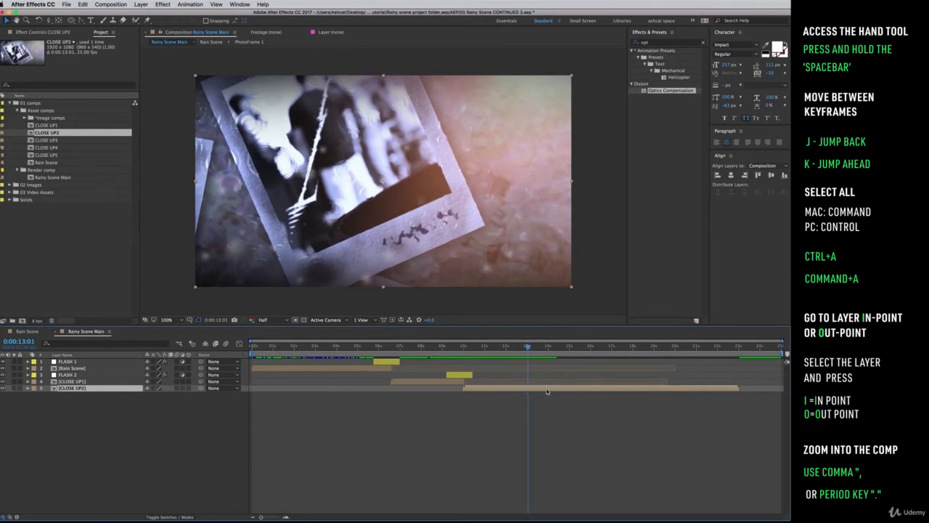
key(alt+bracketright)
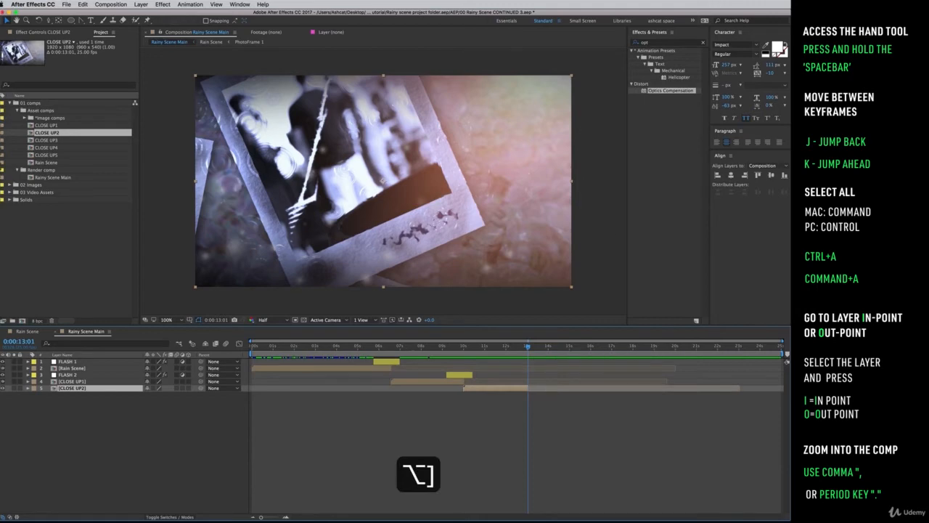
click(642, 404)
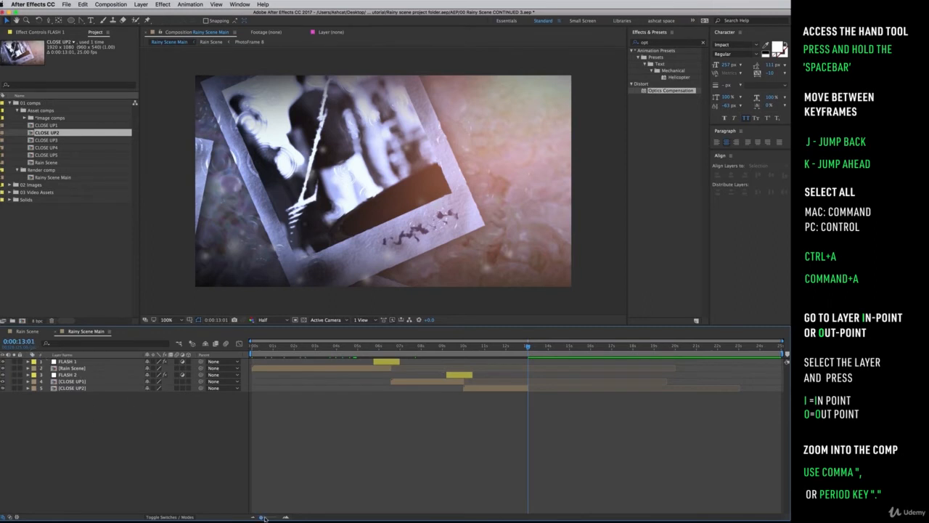
drag(262, 518, 278, 516)
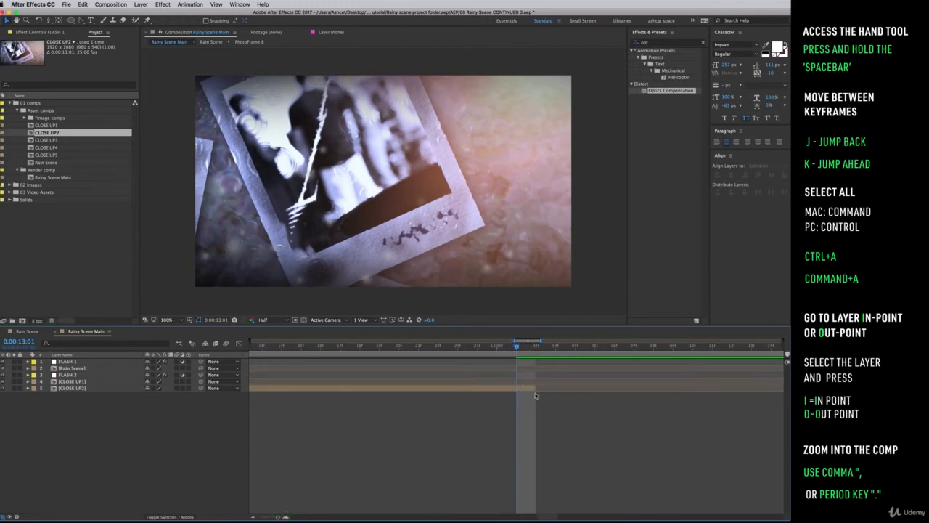
click(522, 388)
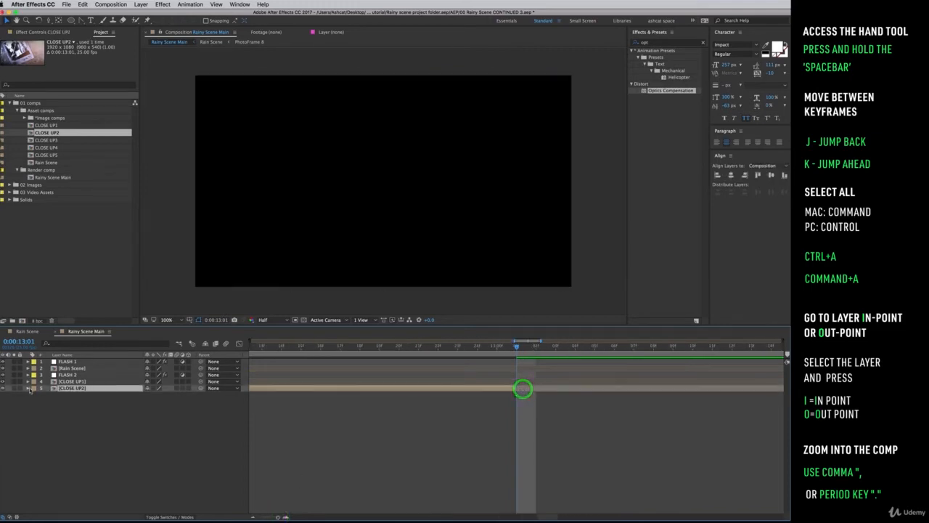
key(Page_Up)
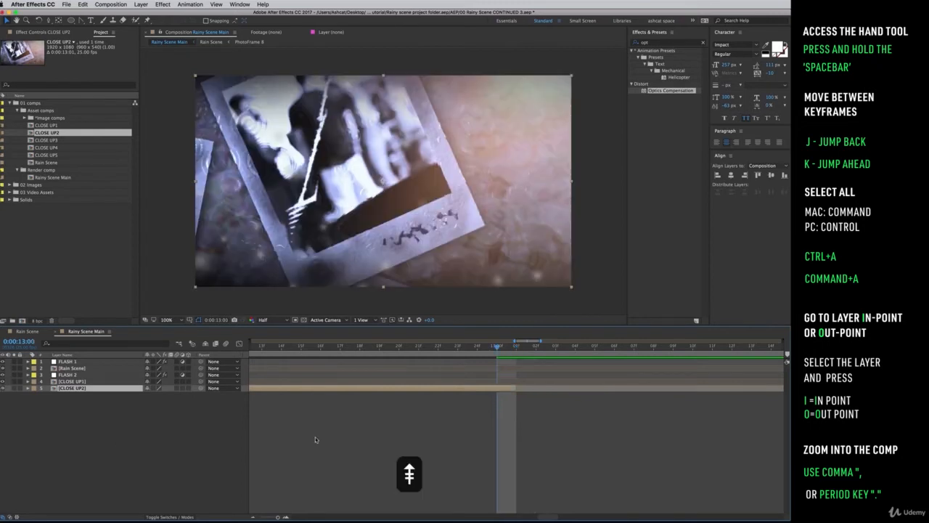
drag(514, 386, 503, 389)
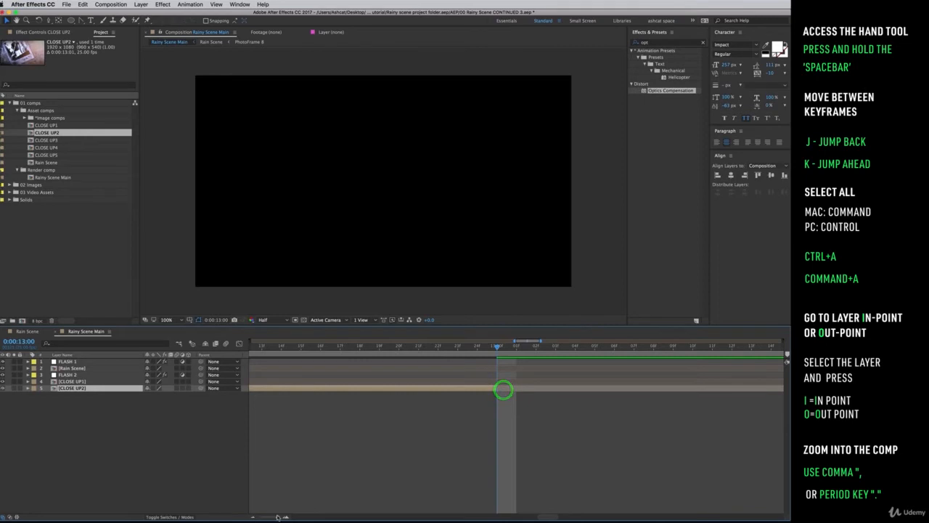
drag(277, 517, 246, 514)
click(80, 435)
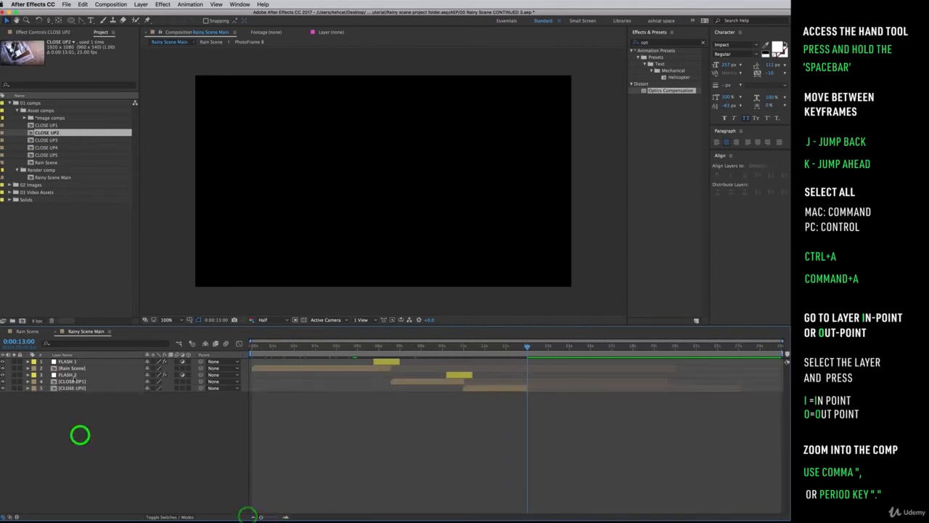
Duplicate FLASH 2, place the copy directly above CLOSE UP2, align its middle keyframes with 0:00:13:00, and collapse its properties
click(72, 374)
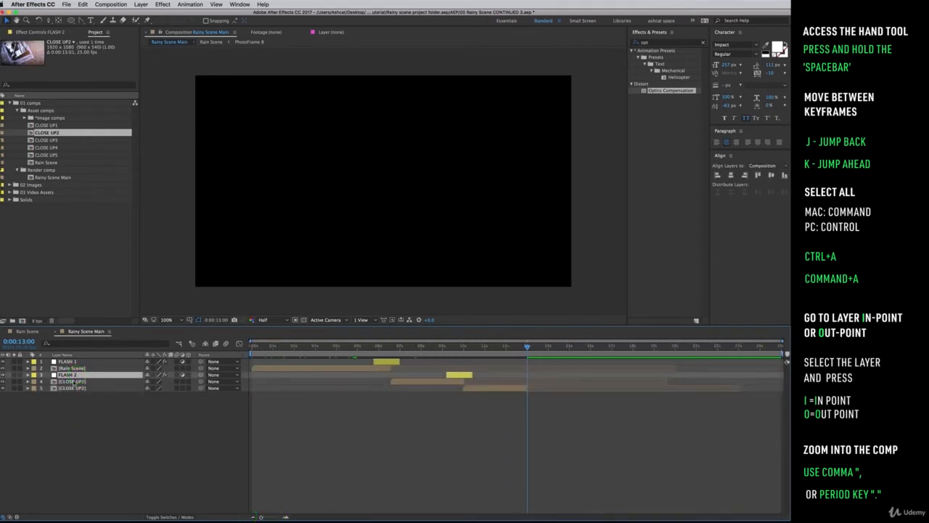
key(super+d)
drag(77, 375, 80, 393)
key(u)
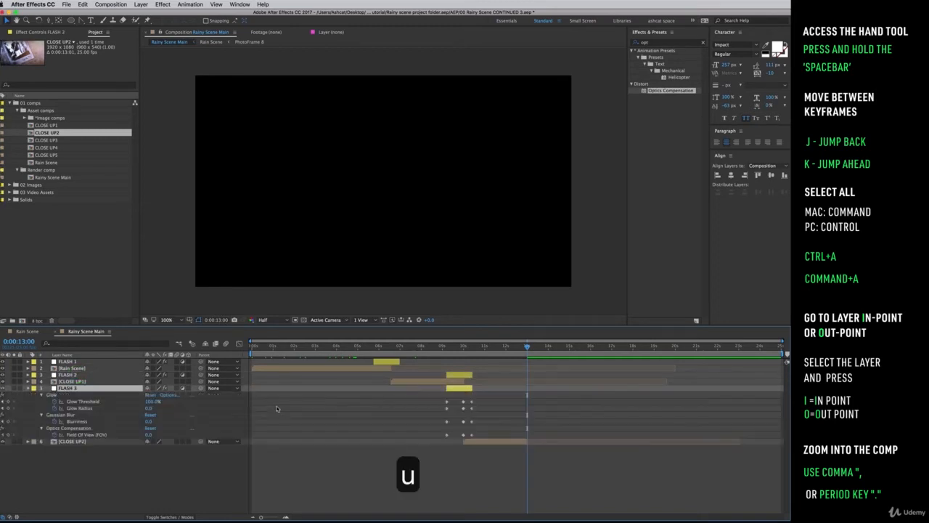
drag(458, 391, 523, 389)
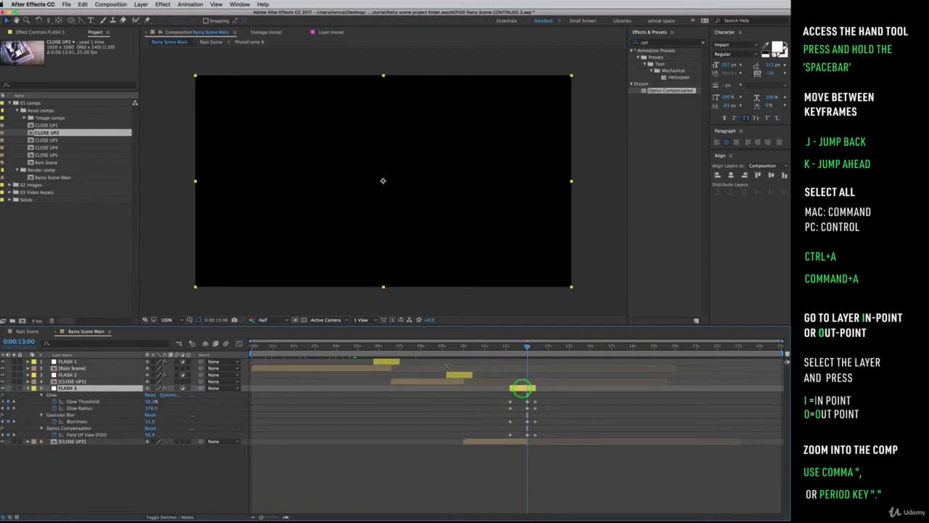
click(510, 346)
drag(509, 347, 527, 346)
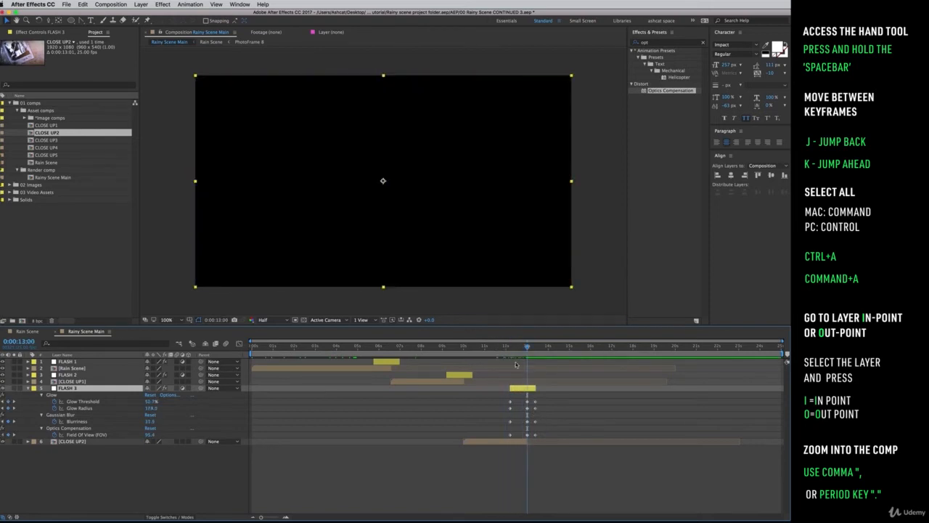
click(28, 388)
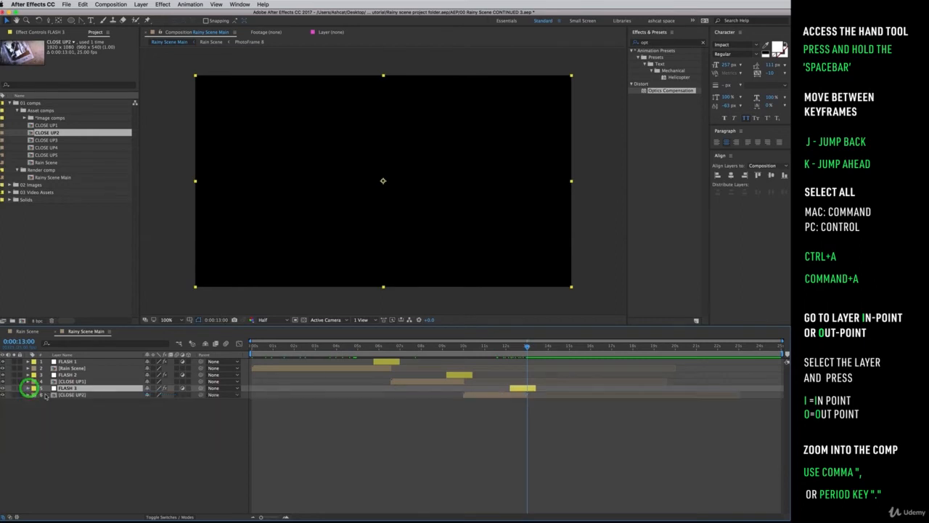
Add the CLOSE UP3 comp beneath CLOSE UP2 and shift it to start at 0:00:13:00
click(62, 142)
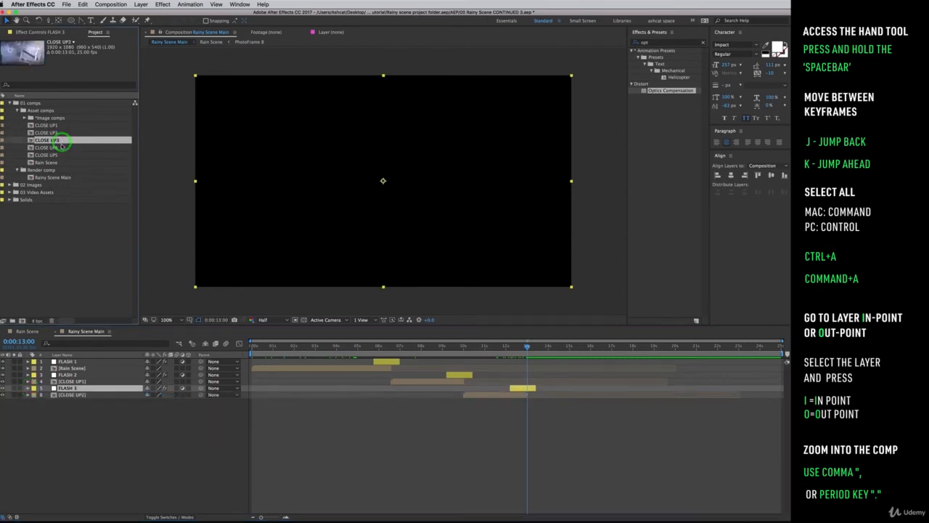
drag(62, 142, 134, 464)
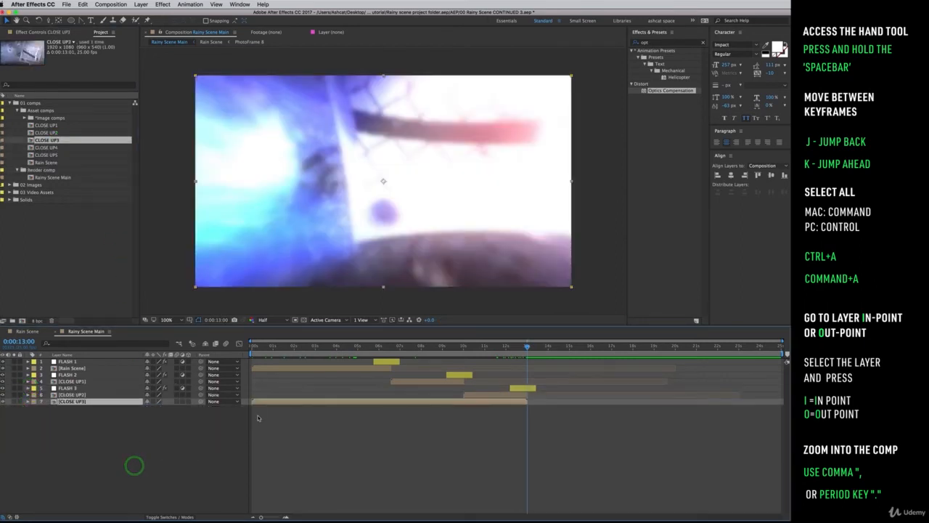
drag(263, 401, 532, 394)
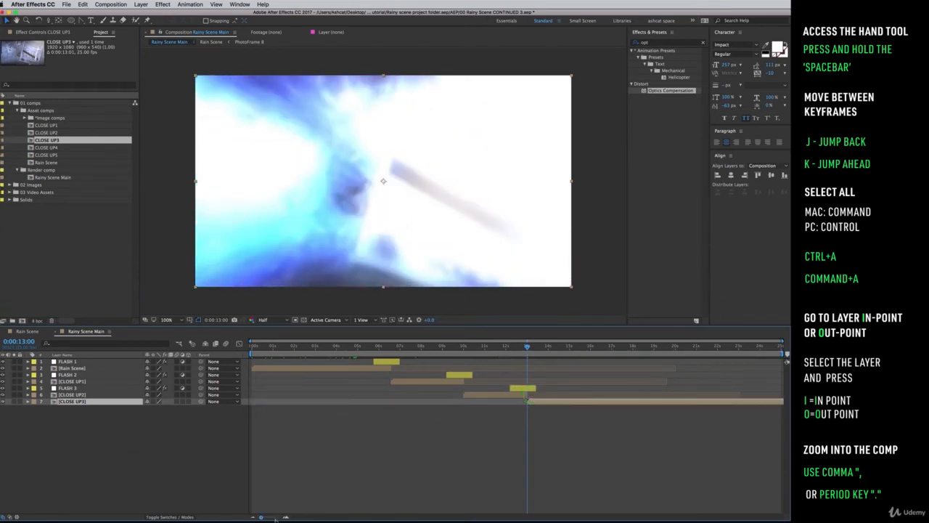
Scrub through the third close-up and trim the end of the CLOSE UP3 layer to 0:00:16:00
click(516, 345)
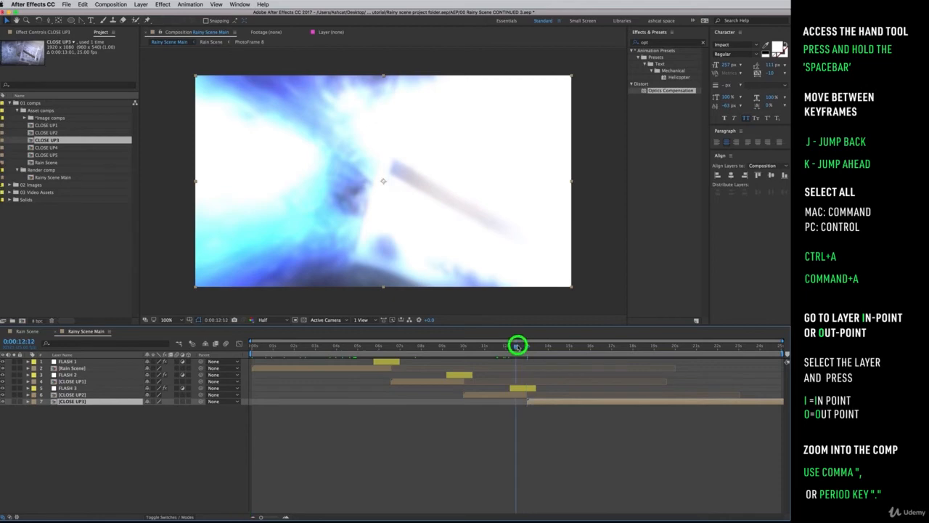
drag(516, 345, 590, 347)
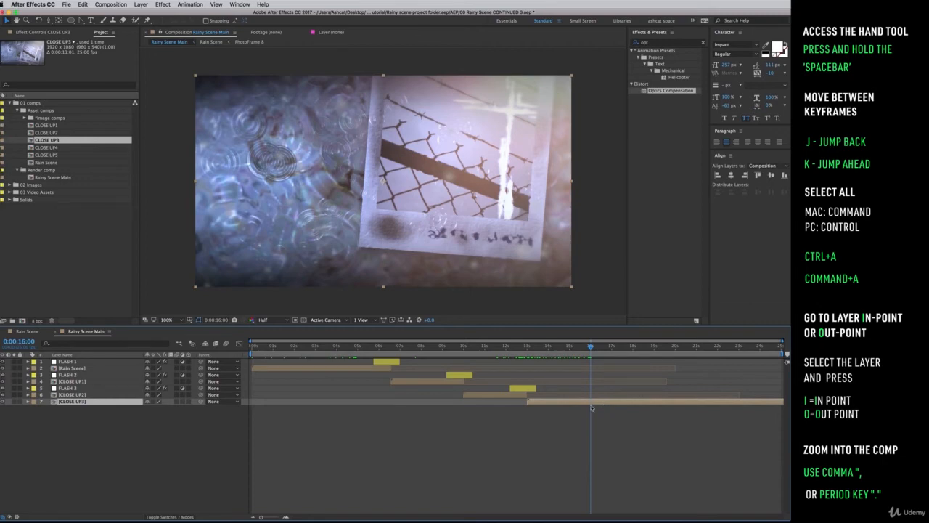
key(alt+bracketright)
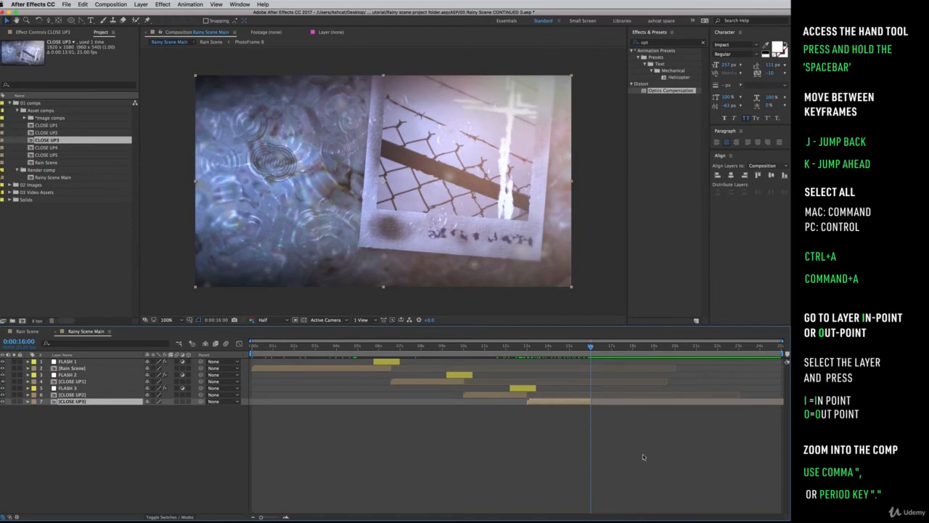
Extend the Rainy Scene Main composition's duration to 0:00:35:00 and fit its full length in the timeline
click(112, 5)
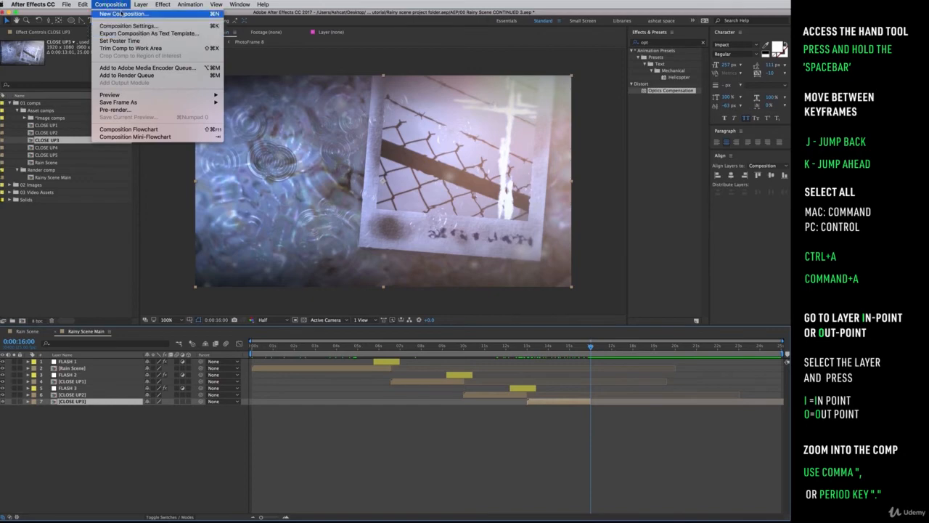
click(128, 26)
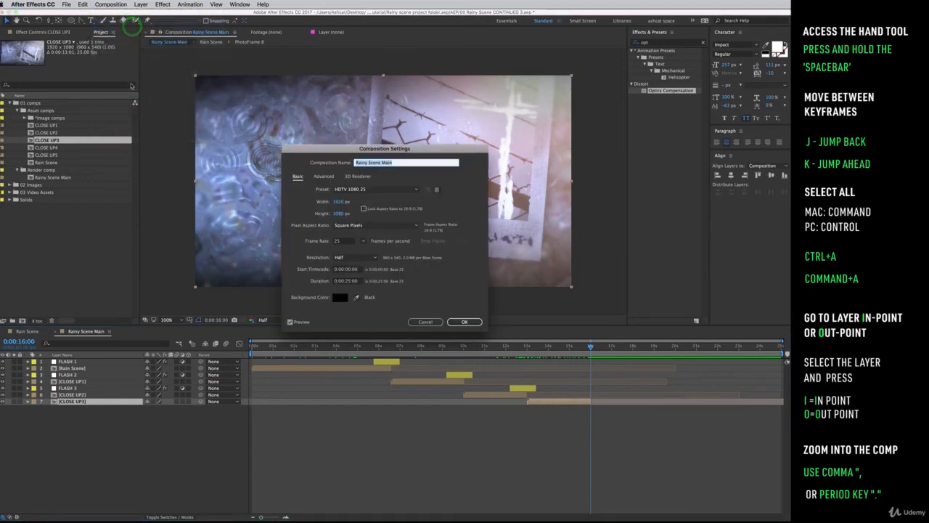
click(347, 281)
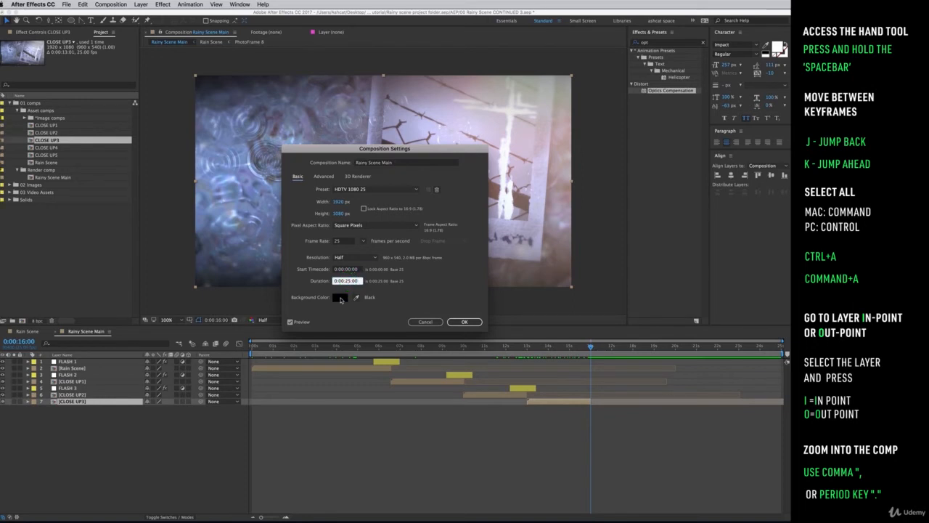
key(BackSpace)
text(3)
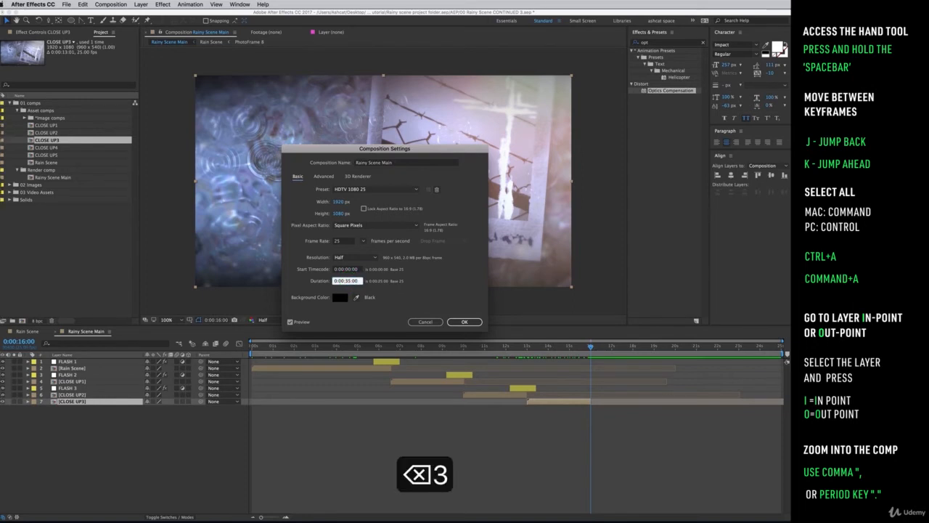
key(Return)
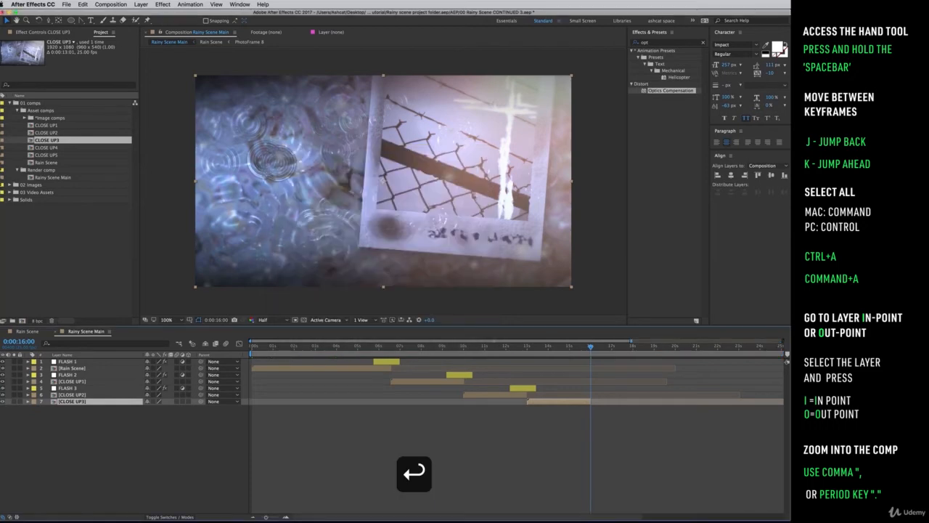
drag(270, 516, 251, 516)
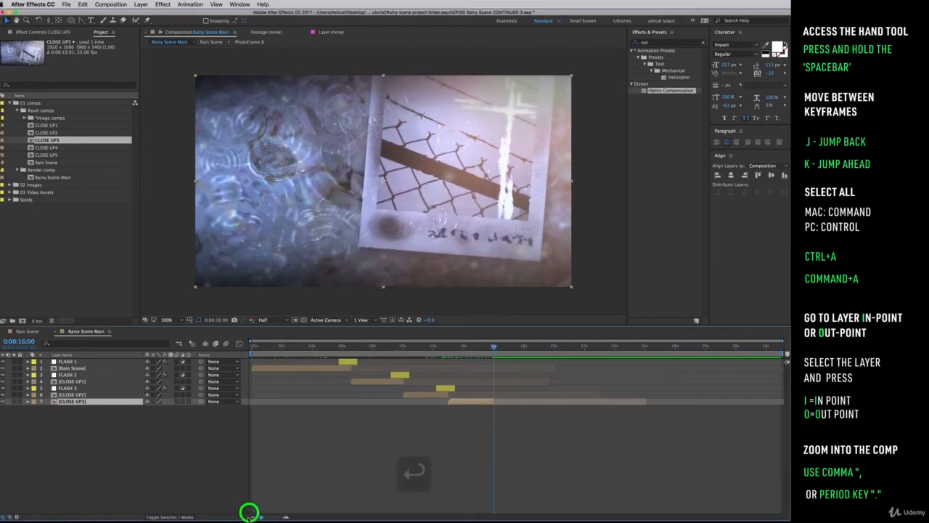
click(112, 448)
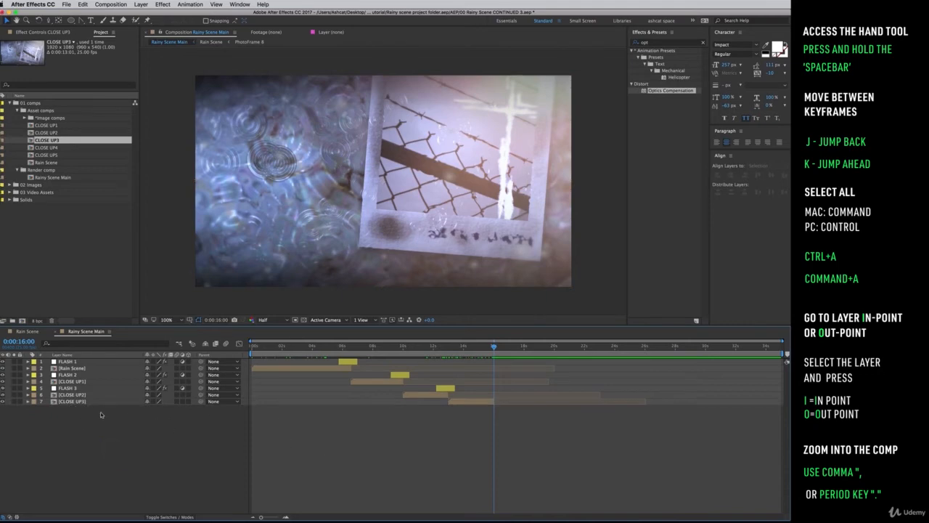
Duplicate FLASH 3, place the copy directly above CLOSE UP3, align its middle keyframes with 0:00:16:00, and collapse its properties
click(81, 388)
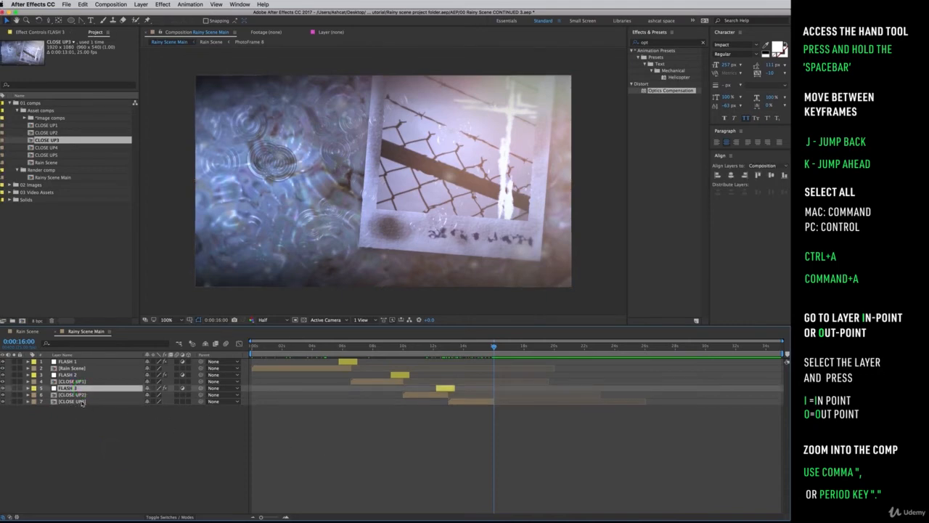
key(super+d)
drag(78, 398, 82, 406)
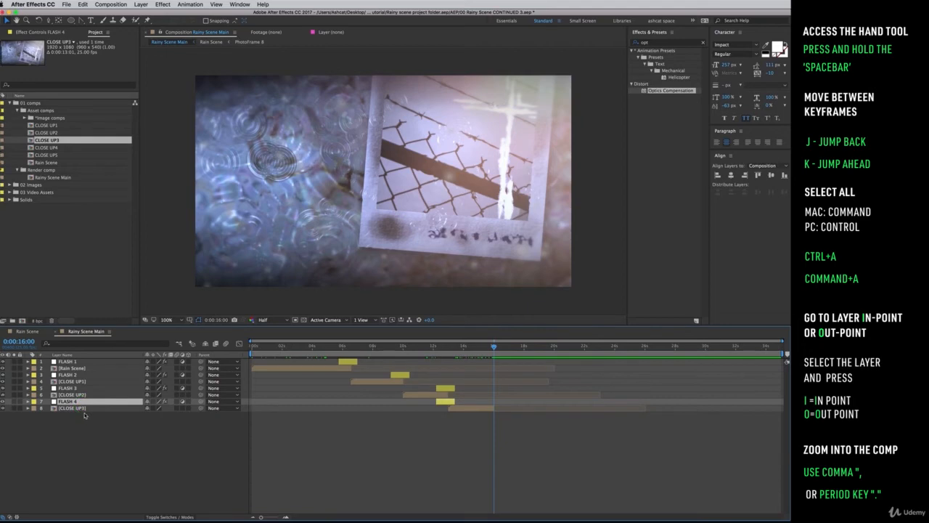
key(u)
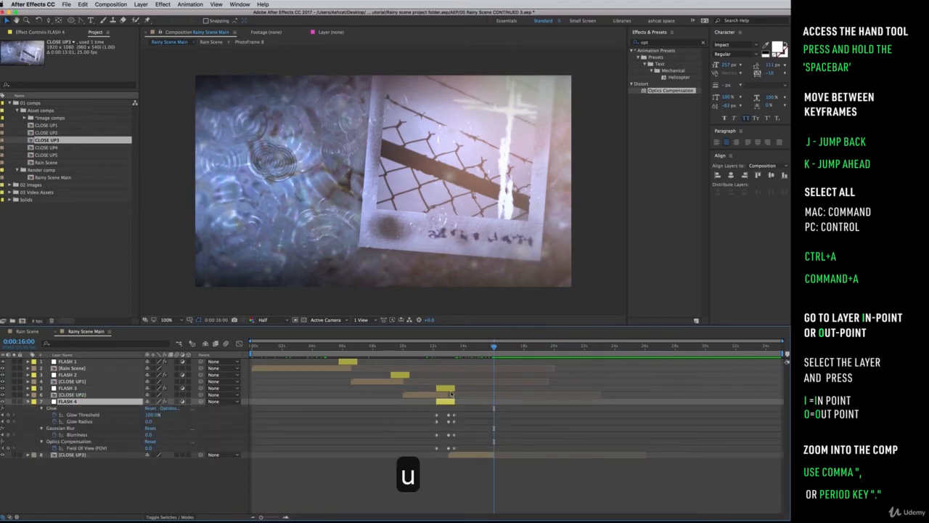
drag(452, 394, 487, 401)
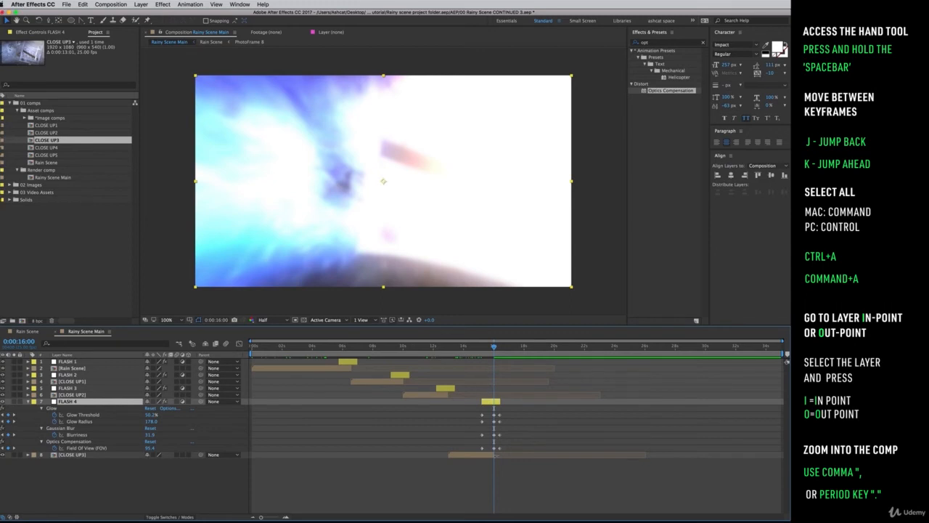
click(475, 455)
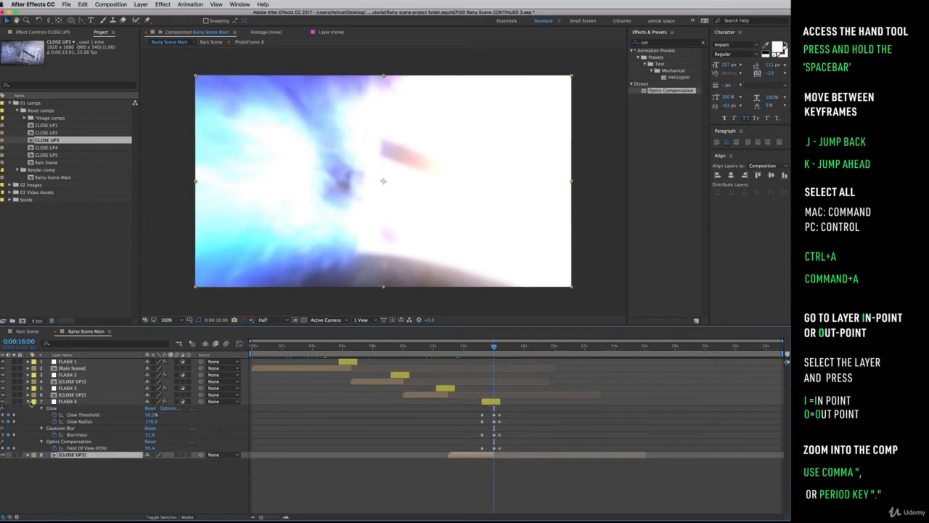
click(29, 401)
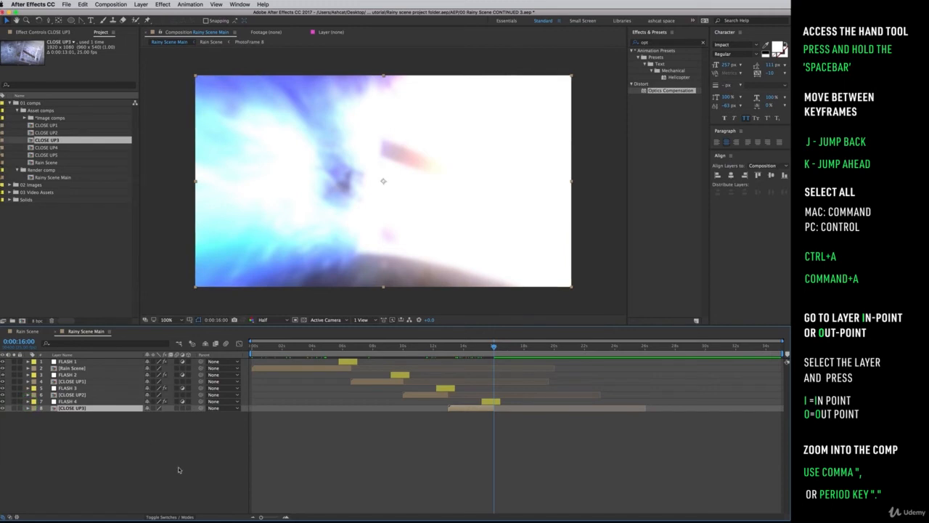
click(177, 470)
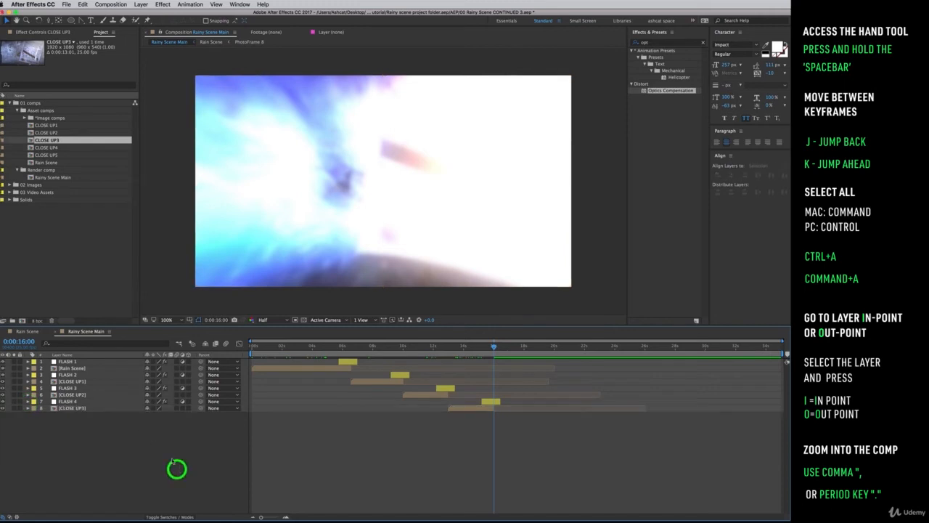
Add the CLOSE UP4 comp beneath CLOSE UP3 and shift it to start at 0:00:16:00
click(56, 147)
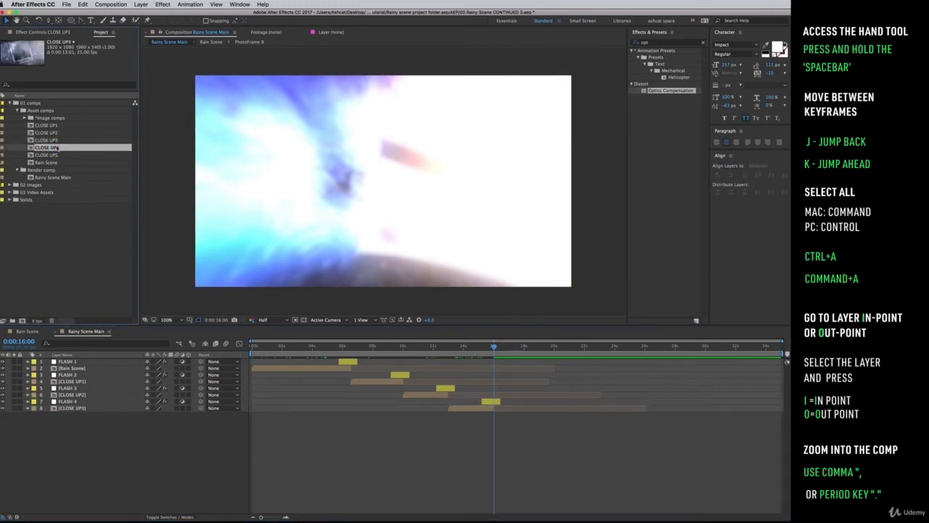
drag(72, 148, 97, 433)
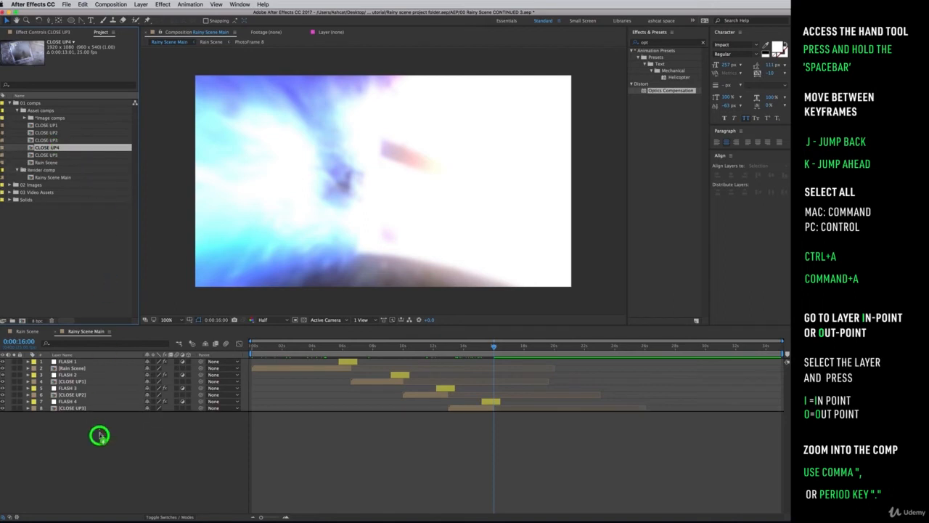
drag(263, 415, 498, 418)
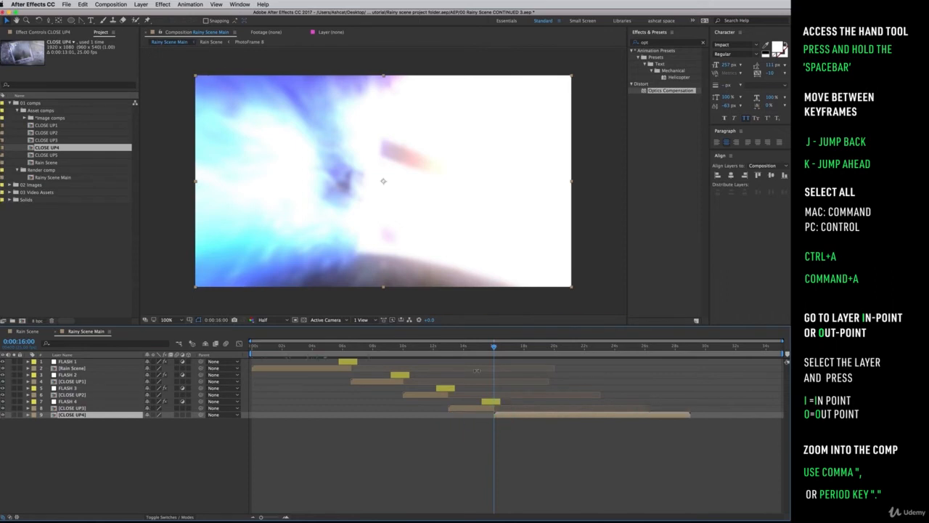
Scrub through the fourth close-up and trim the end of the CLOSE UP4 layer to 0:00:19:00
drag(476, 346, 538, 347)
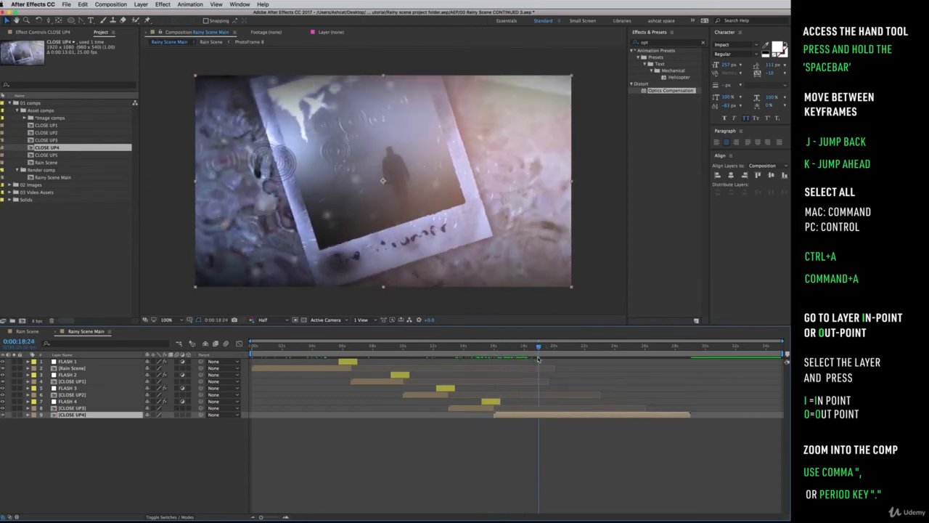
key(Page_Down)
key(Page_Down)
key(Page_Up)
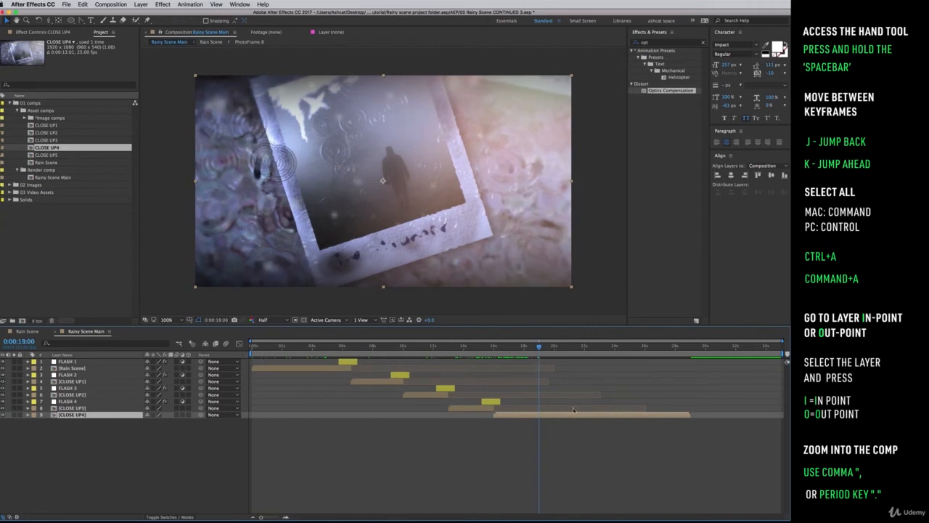
key(alt+bracketright)
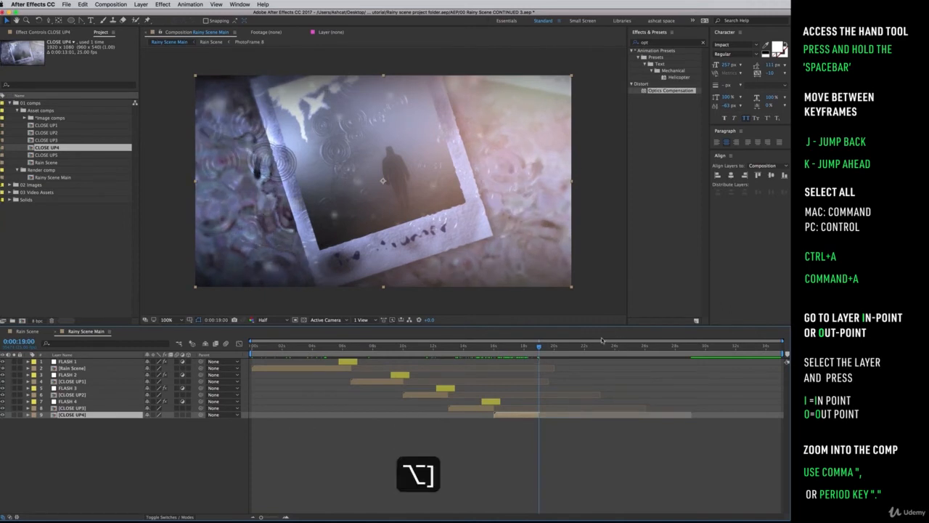
drag(479, 346, 517, 347)
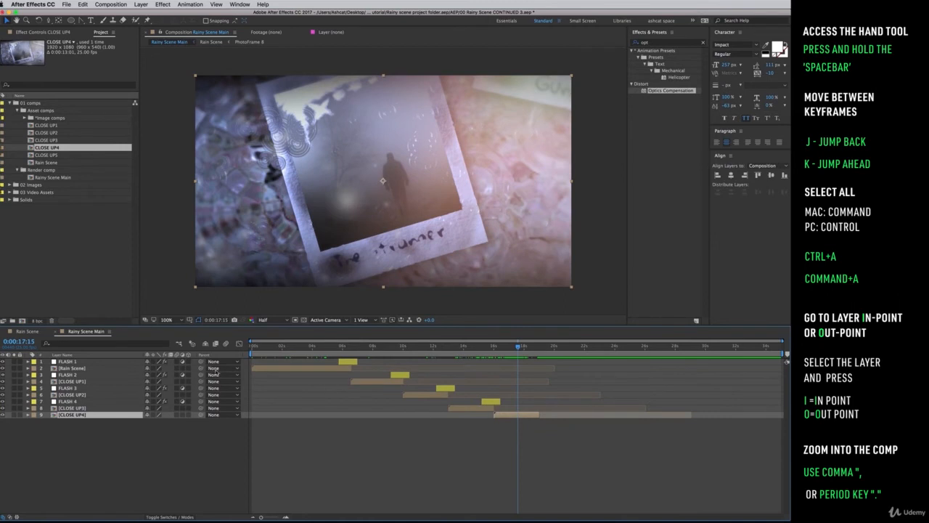
Duplicate FLASH 4, place the copy directly above CLOSE UP4, align its middle keyframes with 0:00:19:00, and collapse its properties
click(86, 401)
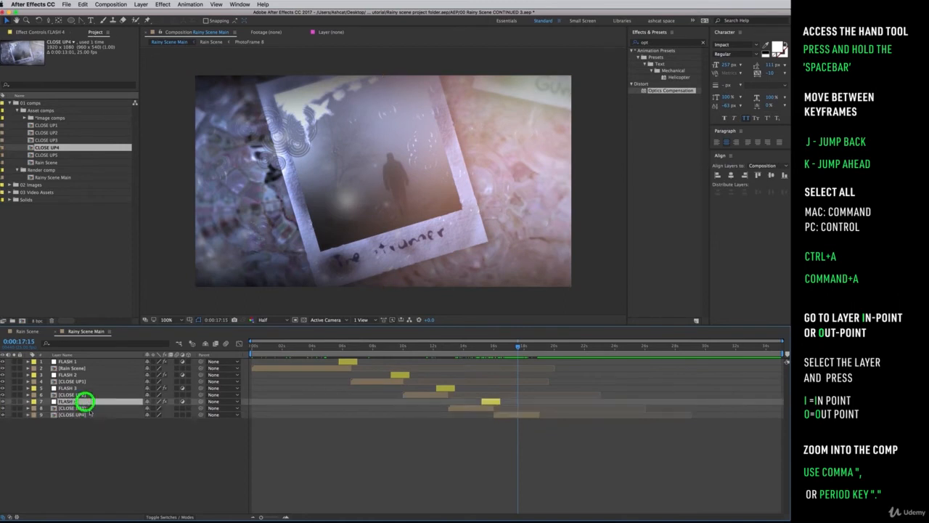
key(super+d)
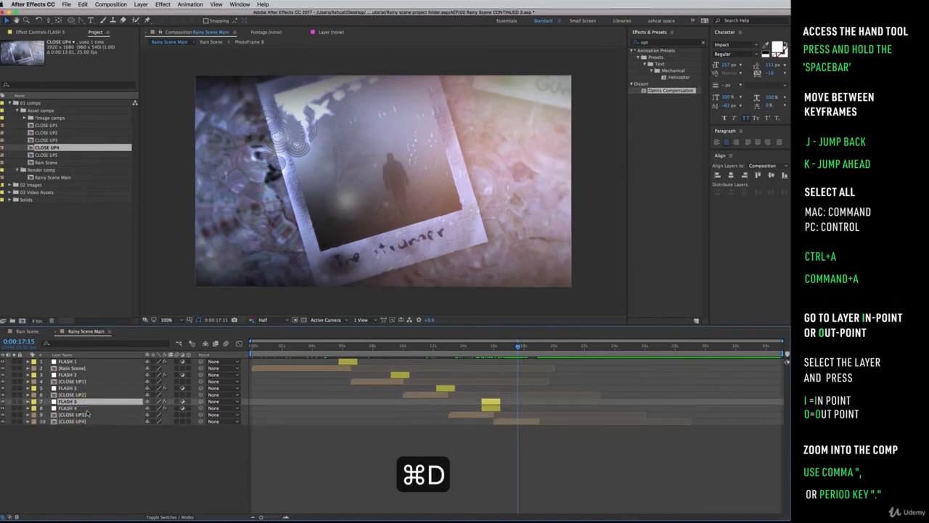
drag(80, 403, 91, 421)
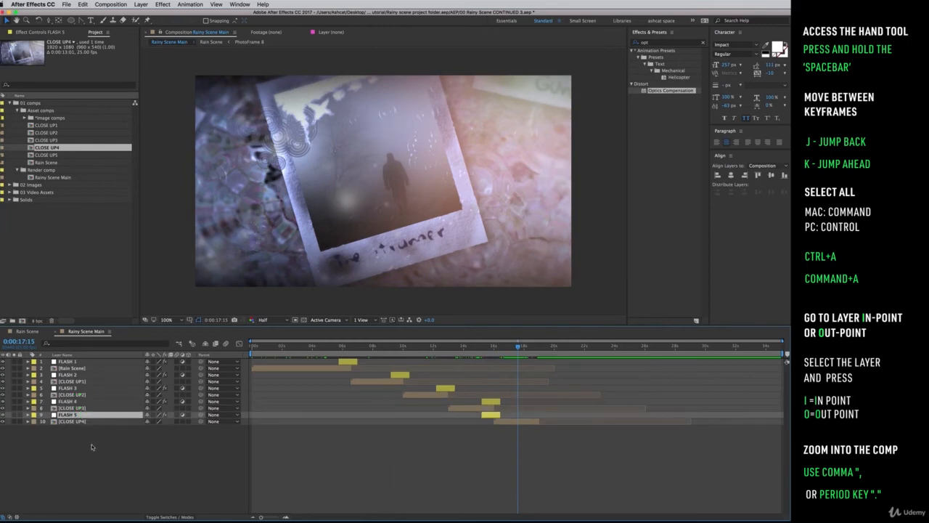
key(u)
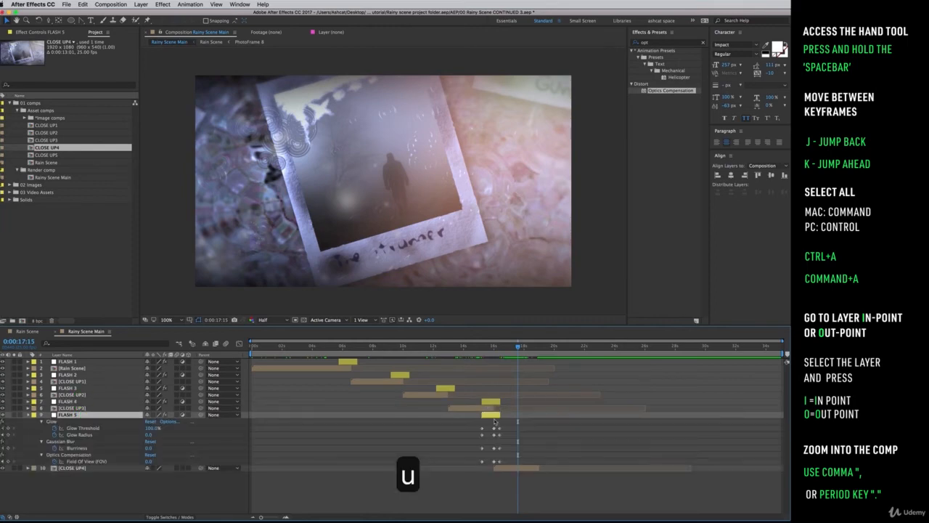
drag(490, 416, 539, 414)
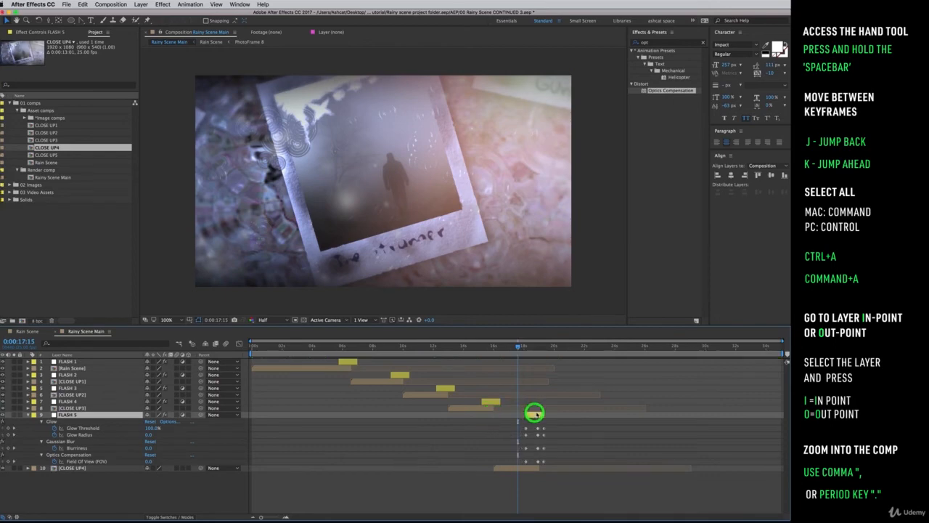
click(528, 464)
click(527, 468)
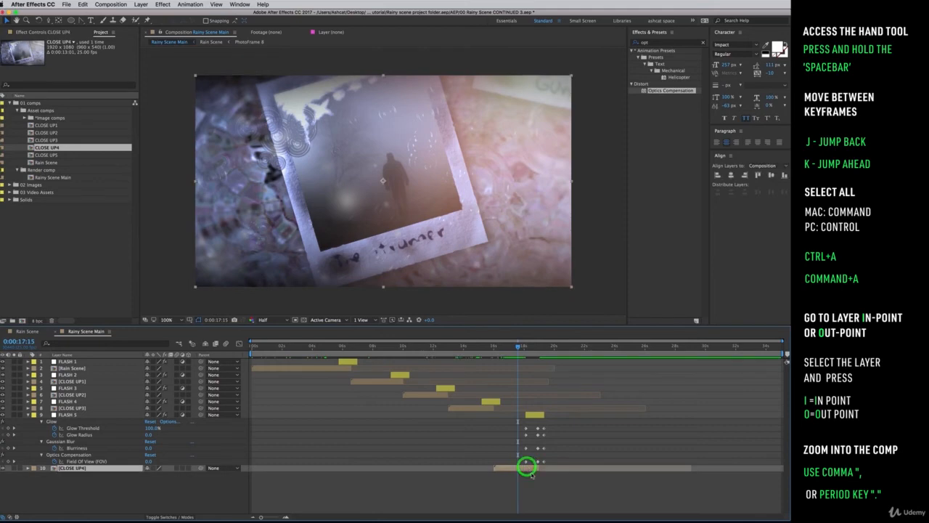
key(o)
click(534, 415)
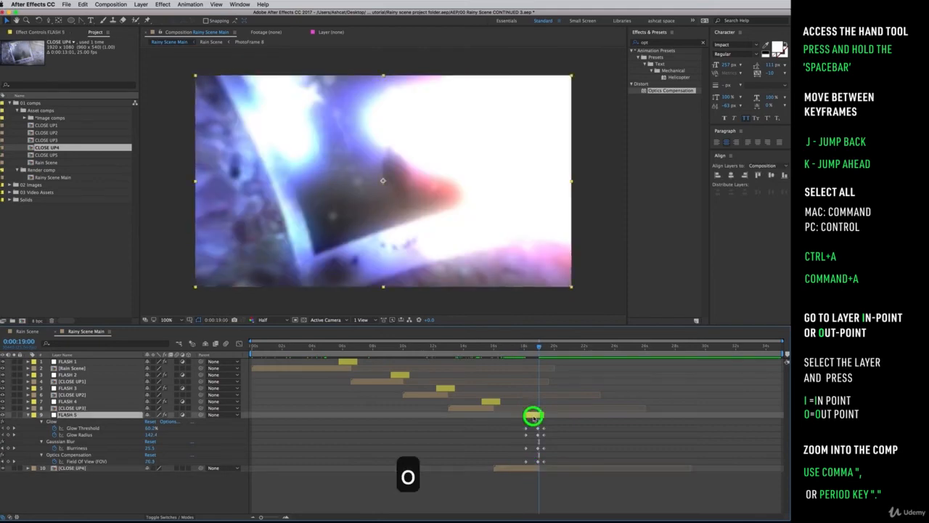
click(28, 414)
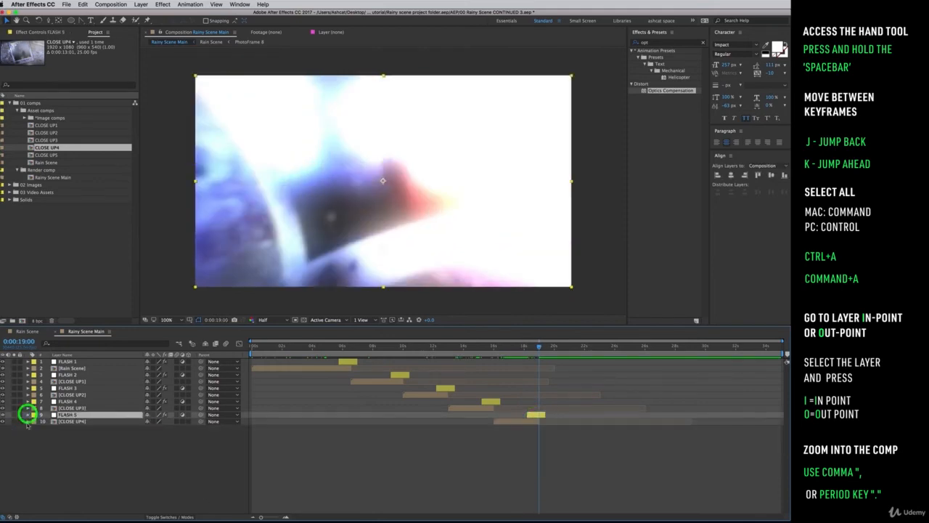
mouse_move(525, 345)
mouse_down()
mouse_move(502, 347)
mouse_move(539, 345)
mouse_up()
click(79, 442)
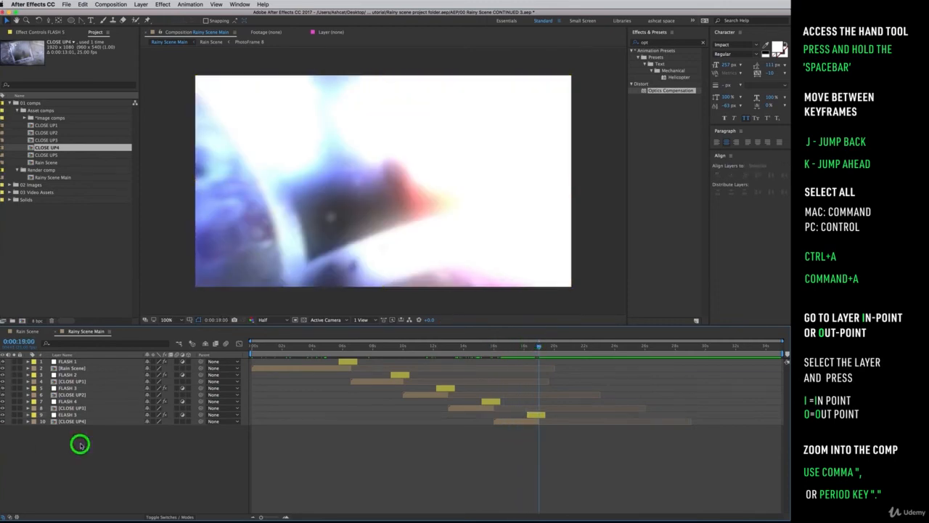
Add the CLOSE UP5 comp beneath CLOSE UP4 and shift it to start at 0:00:19:00
click(77, 415)
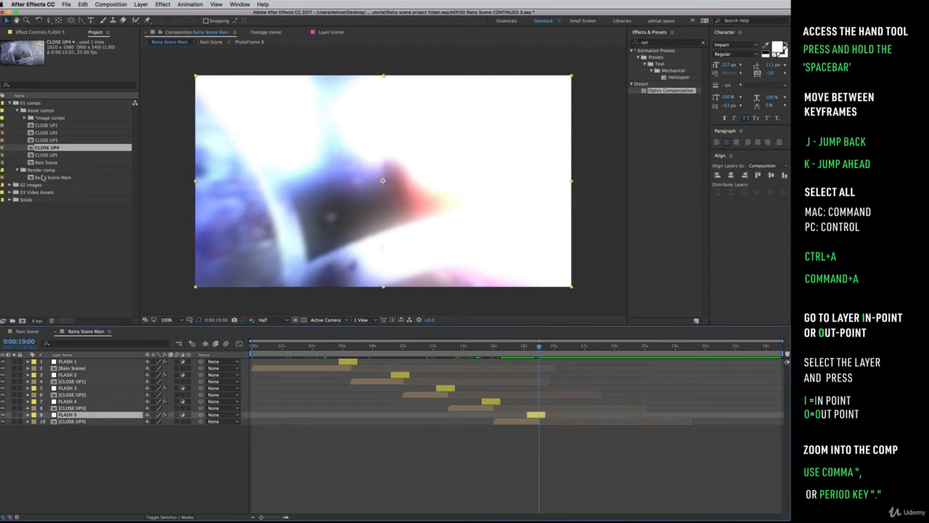
drag(48, 154, 101, 467)
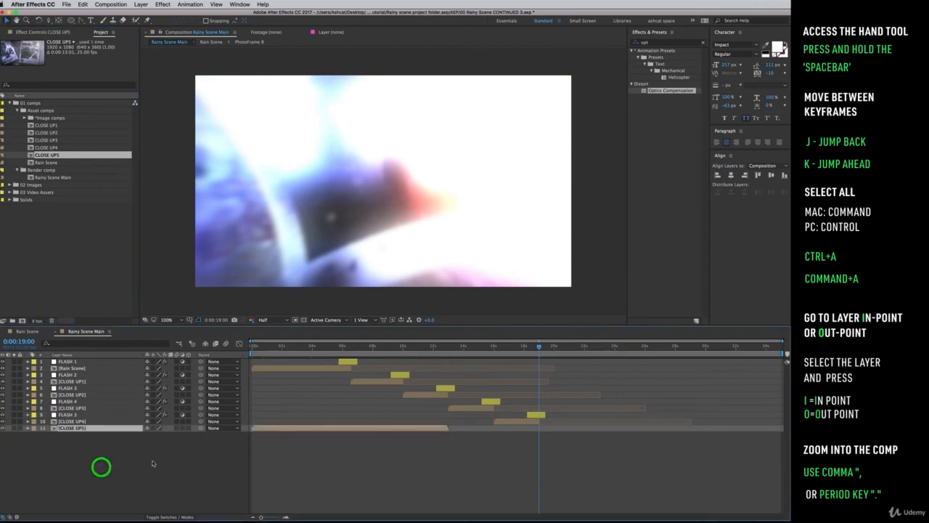
drag(267, 430, 556, 427)
Scrub through the fifth close-up and trim the end of the CLOSE UP5 layer to 0:00:23:00
drag(519, 345, 601, 346)
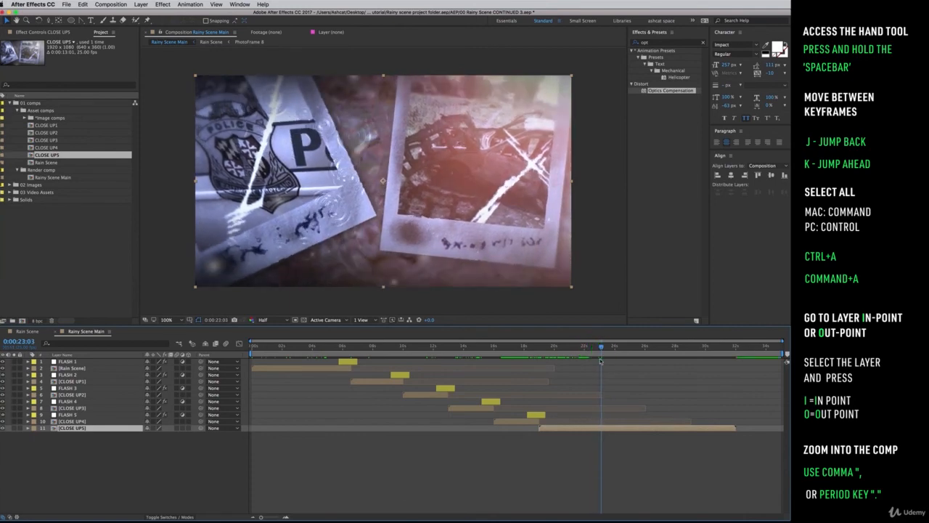
key(Page_Up)
key(Page_Up)
key(Page_Up)
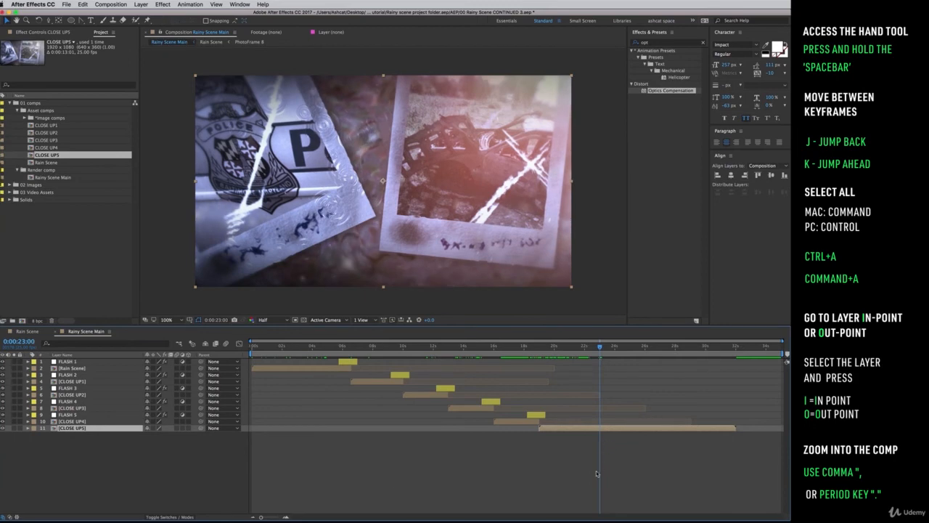
key(alt+bracketright)
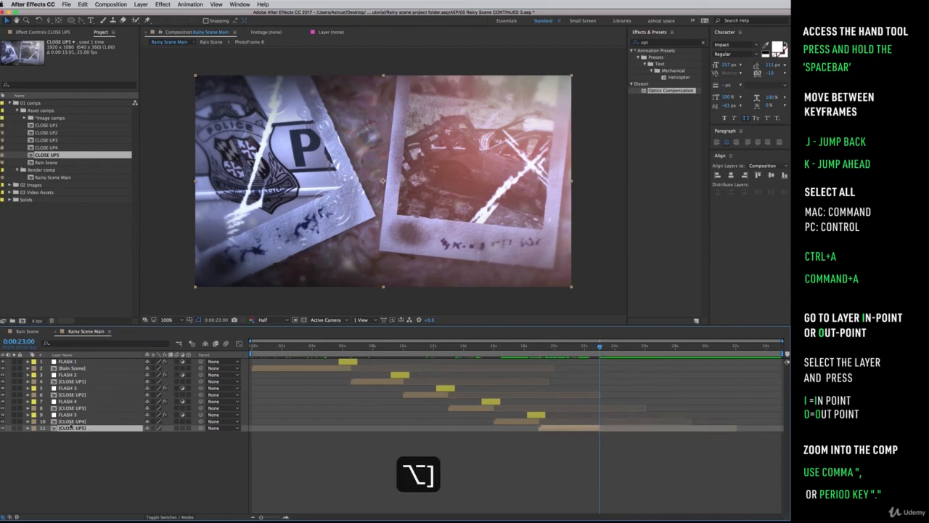
Duplicate FLASH 5, place the copy directly above CLOSE UP5, align its middle keyframes with 0:00:23:00, and collapse its properties
click(71, 414)
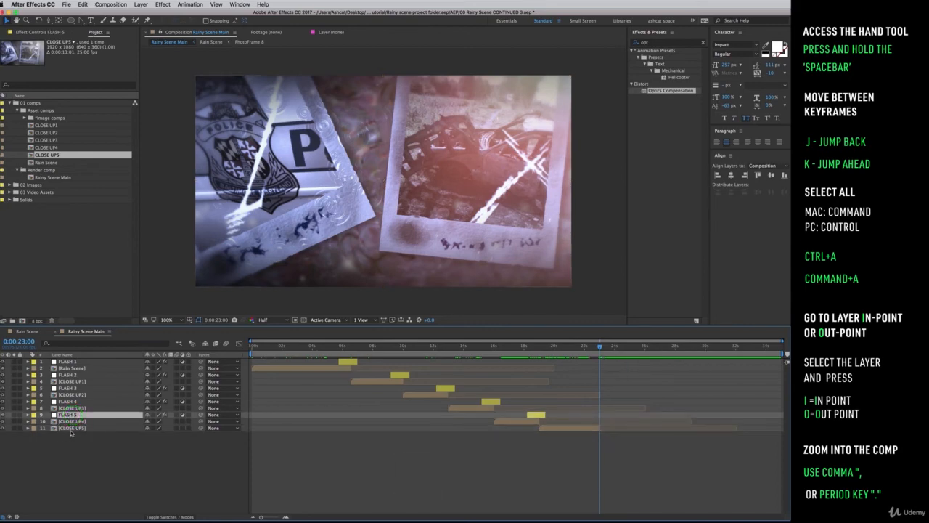
key(super+d)
click(72, 422)
drag(77, 431, 75, 432)
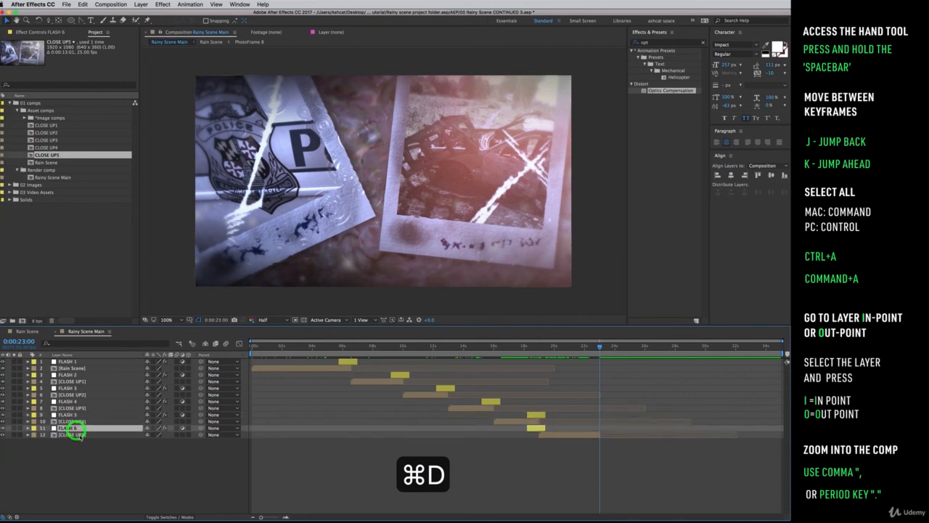
key(u)
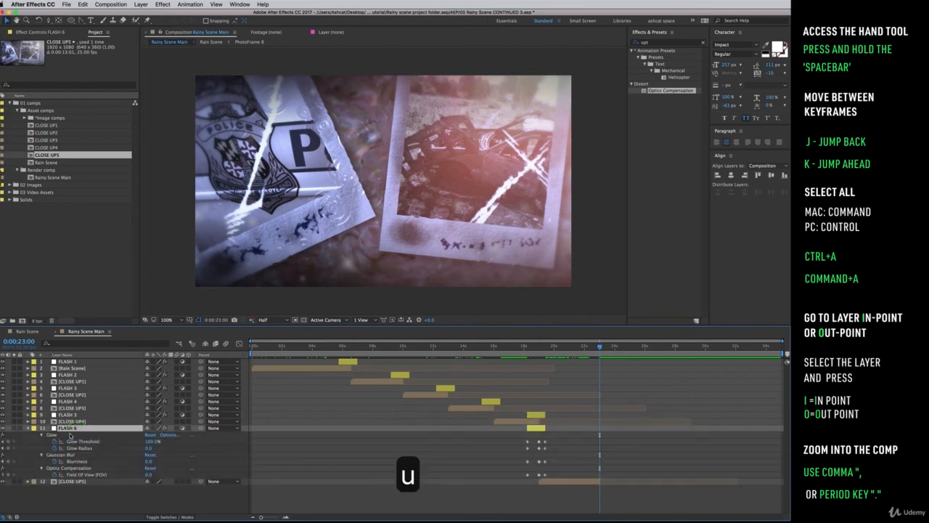
drag(536, 429, 595, 427)
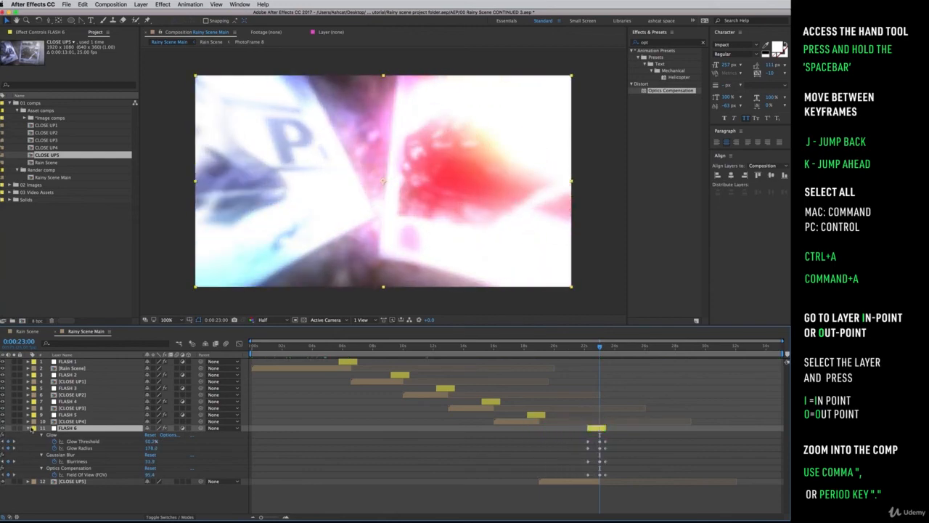
click(30, 428)
click(62, 482)
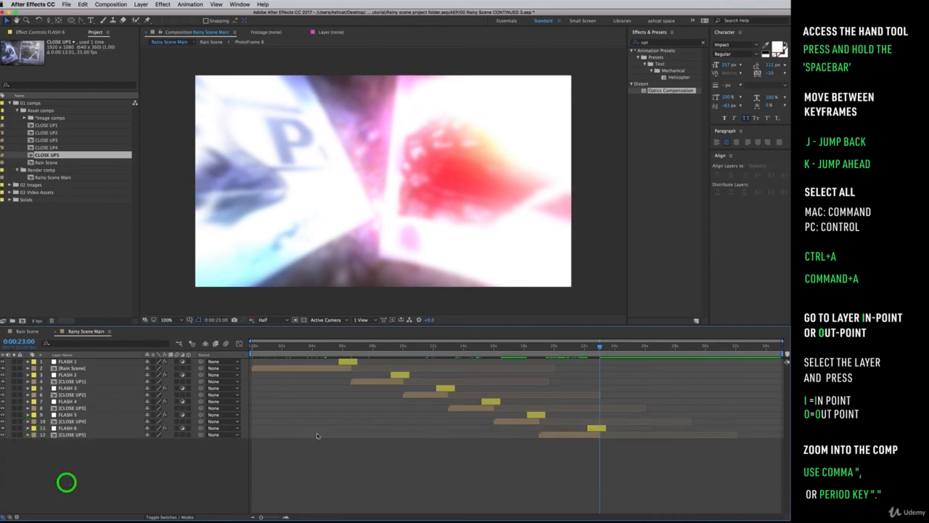
Duplicate the Rain Scene layer, extend the copy's end to its full length, and move it beneath CLOSE UP5
click(311, 347)
drag(310, 347, 332, 346)
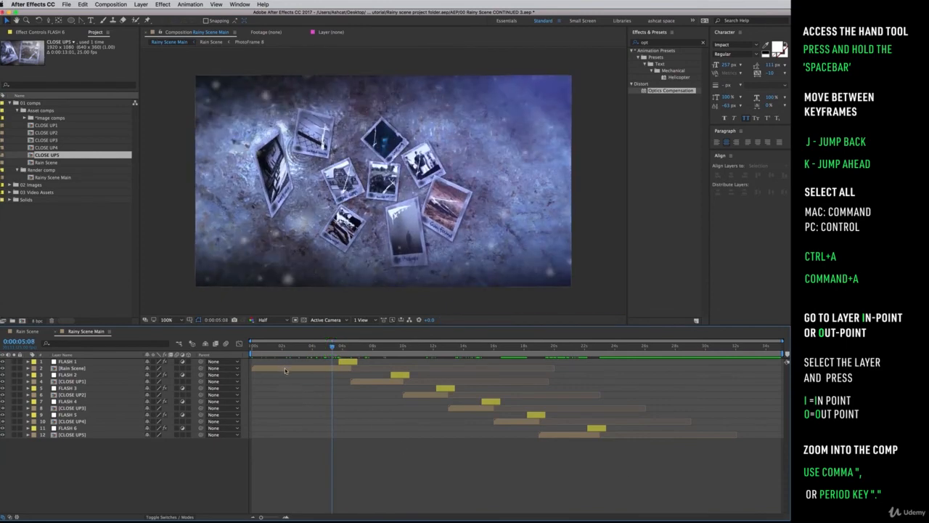
click(286, 368)
key(super+d)
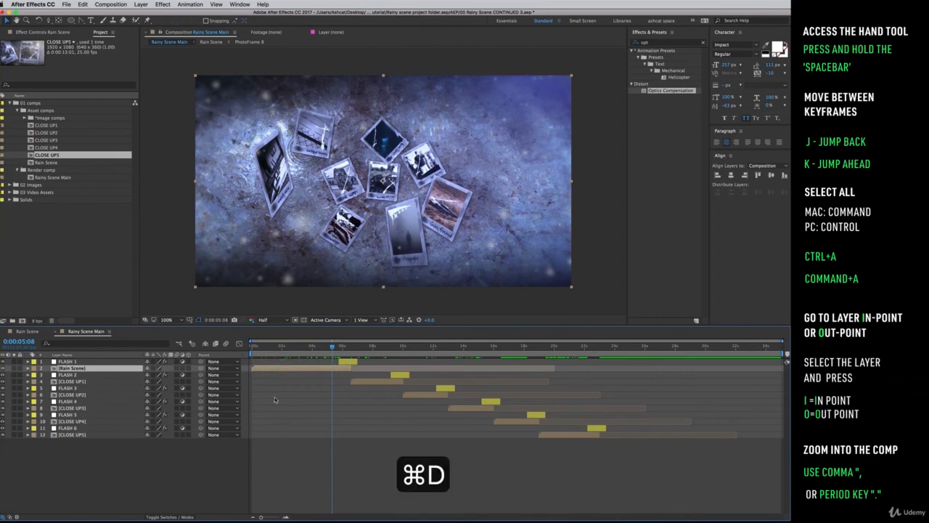
click(351, 375)
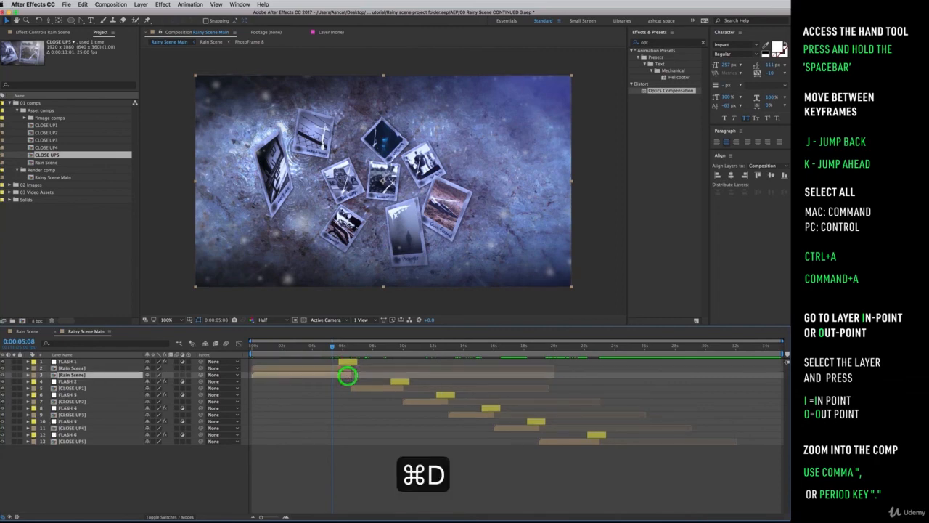
drag(352, 375, 553, 369)
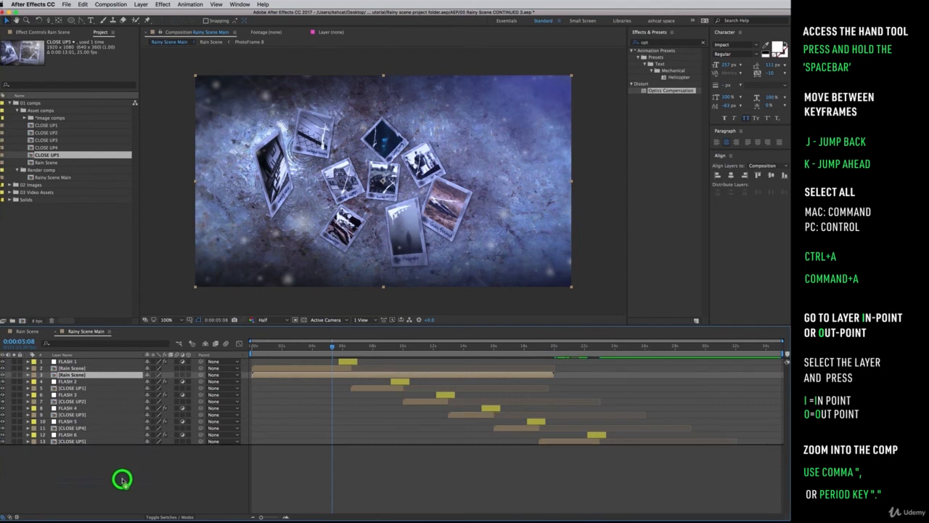
key(ctrl+shift+bracketleft)
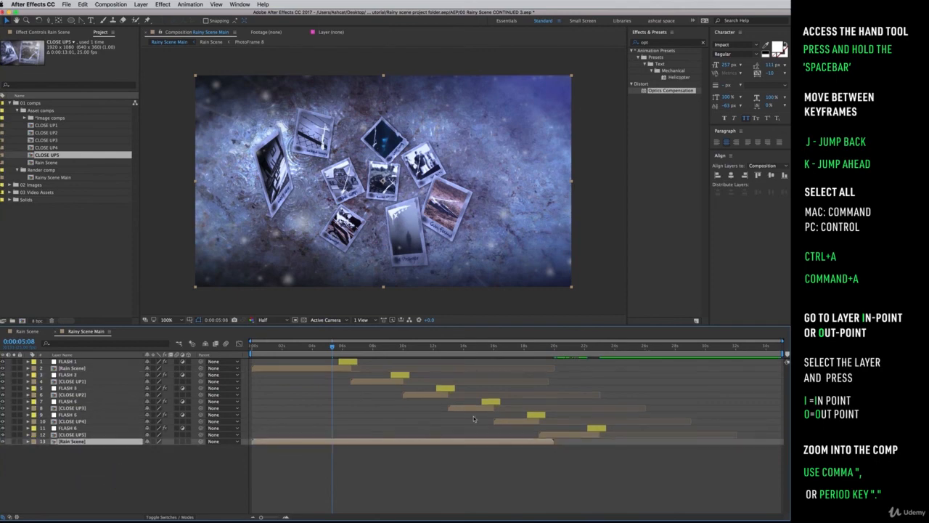
Shift the duplicate Rain Scene layer along the timeline so it spans 0:00:23:00 and ends at about 28 seconds
drag(584, 345, 599, 347)
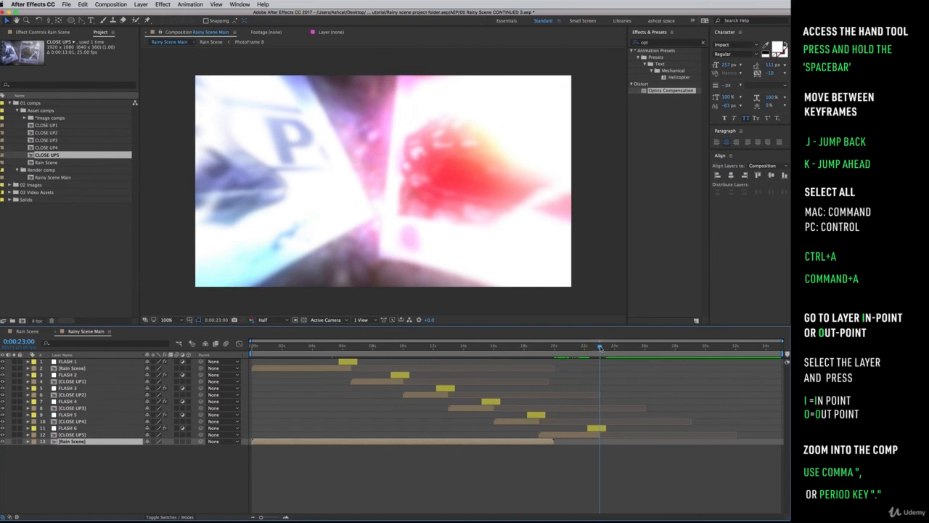
click(601, 347)
drag(601, 348, 676, 349)
drag(501, 445, 626, 438)
Trim the start of the duplicate Rain Scene layer to CLOSE UP5's end at 0:00:23:00 and scrub past the cut
drag(614, 348, 600, 351)
click(593, 435)
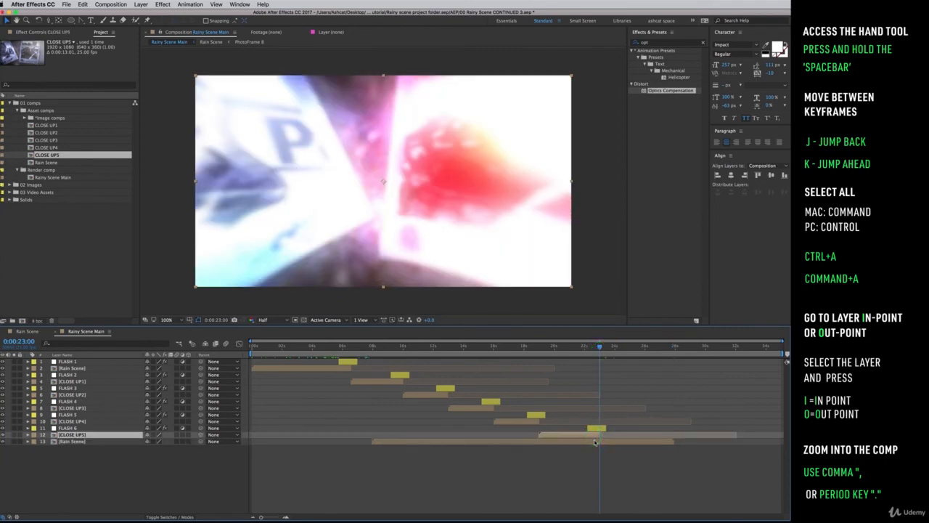
key(o)
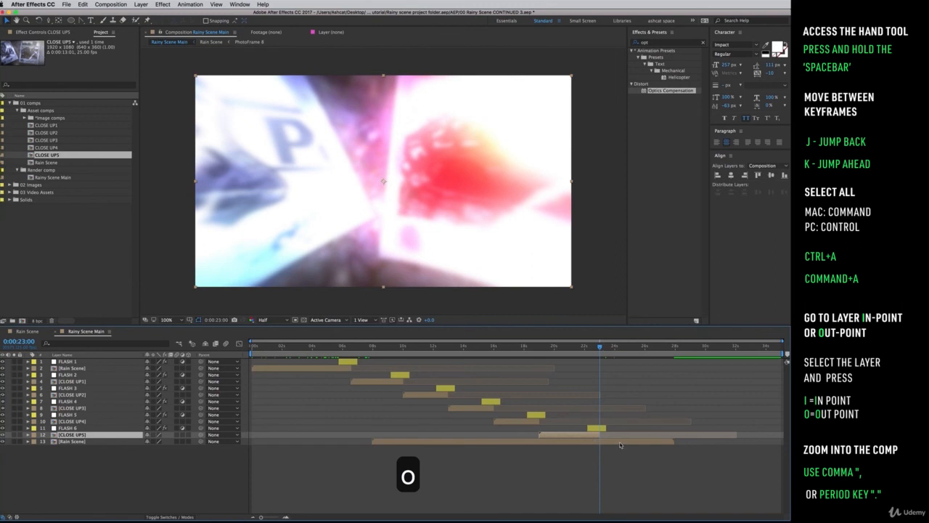
click(621, 442)
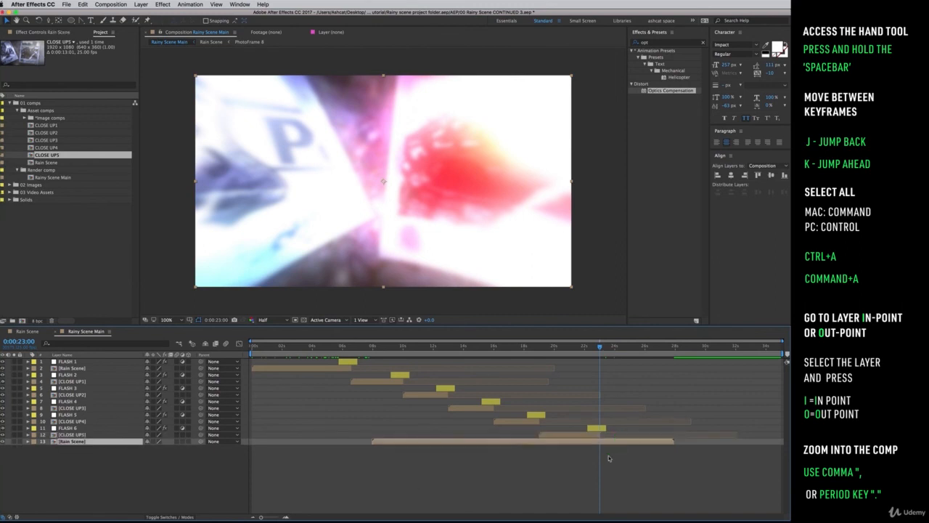
key(alt+bracketleft)
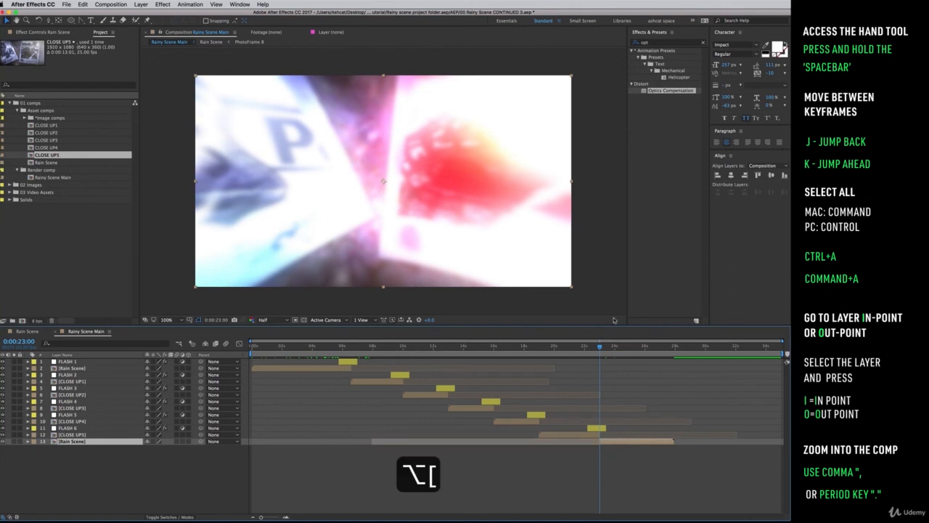
click(605, 347)
drag(605, 348, 619, 344)
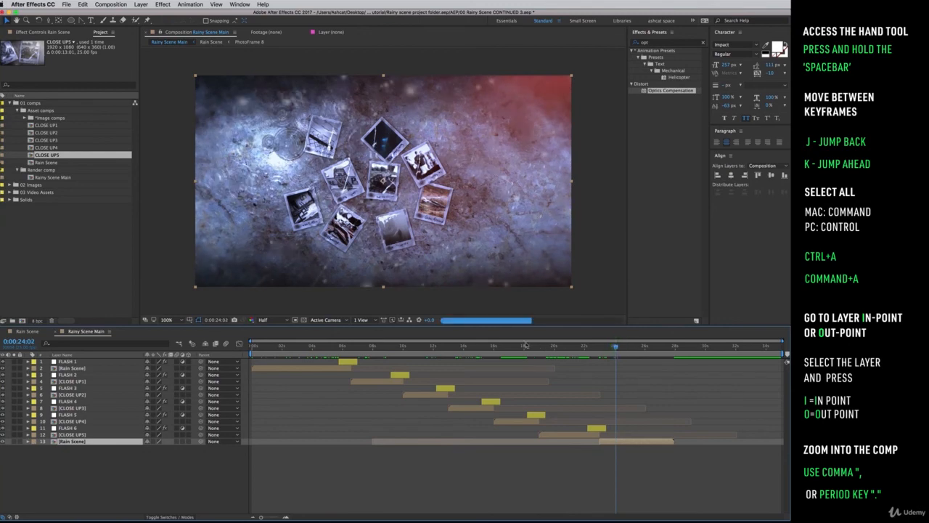